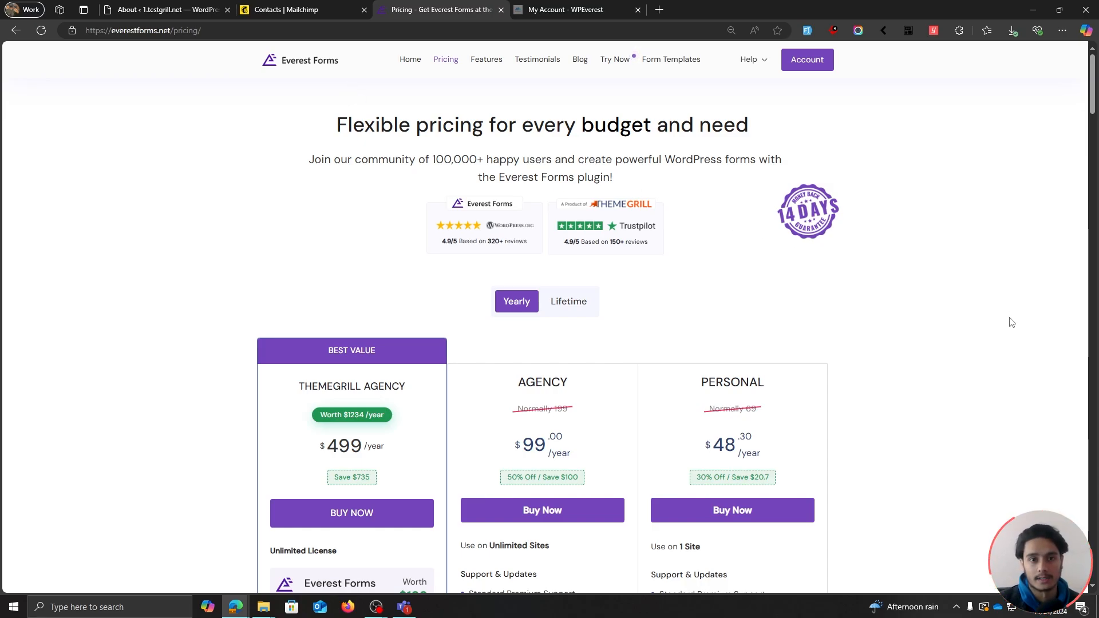
Switch to the WPEverest account, download the Everest Forms Pro plugin and copy the Everest Forms Agency license key
{"action": "scroll", "coordinate": [1008, 319], "scroll_direction": "down", "scroll_amount": 2}
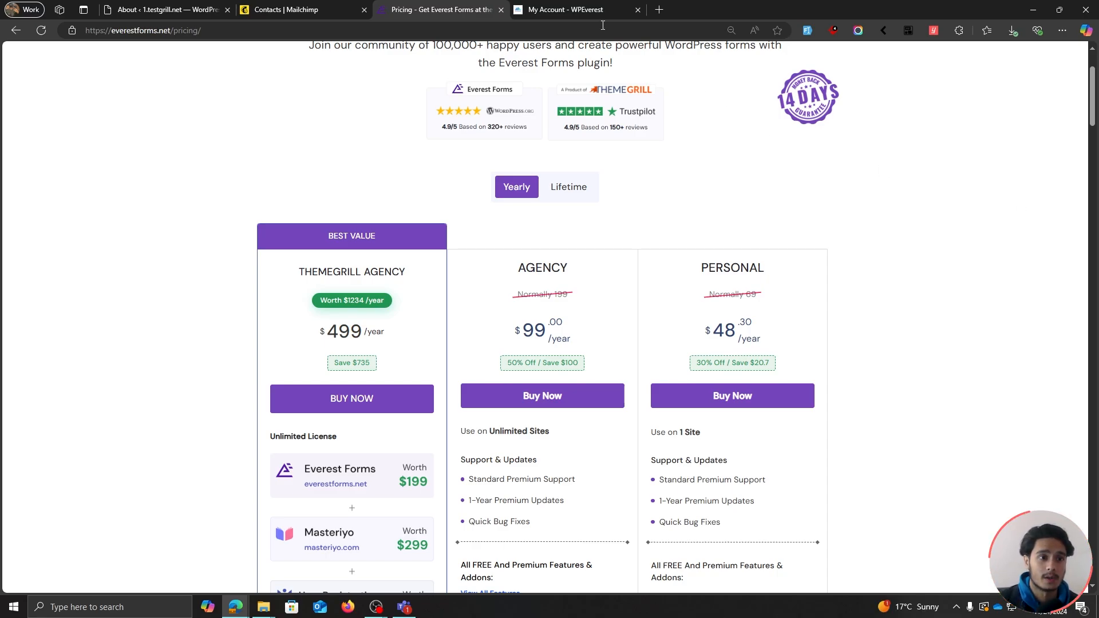
{"action": "key", "text": "ctrl+Tab"}
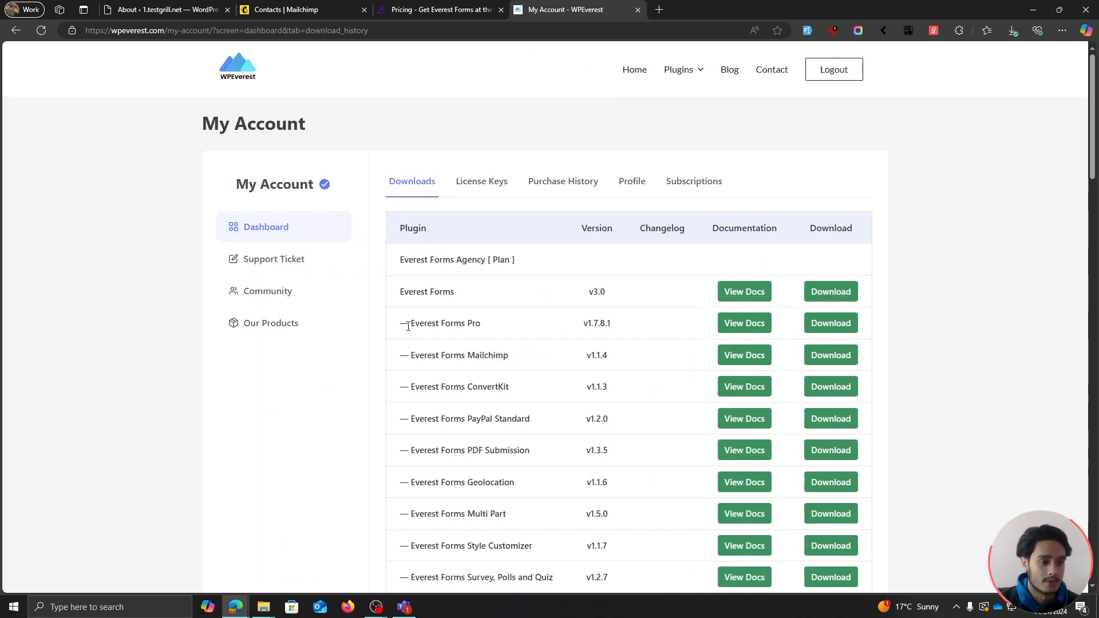
{"action": "left_click_drag", "start_coordinate": [407, 326], "coordinate": [655, 328]}
{"action": "left_click", "coordinate": [839, 328]}
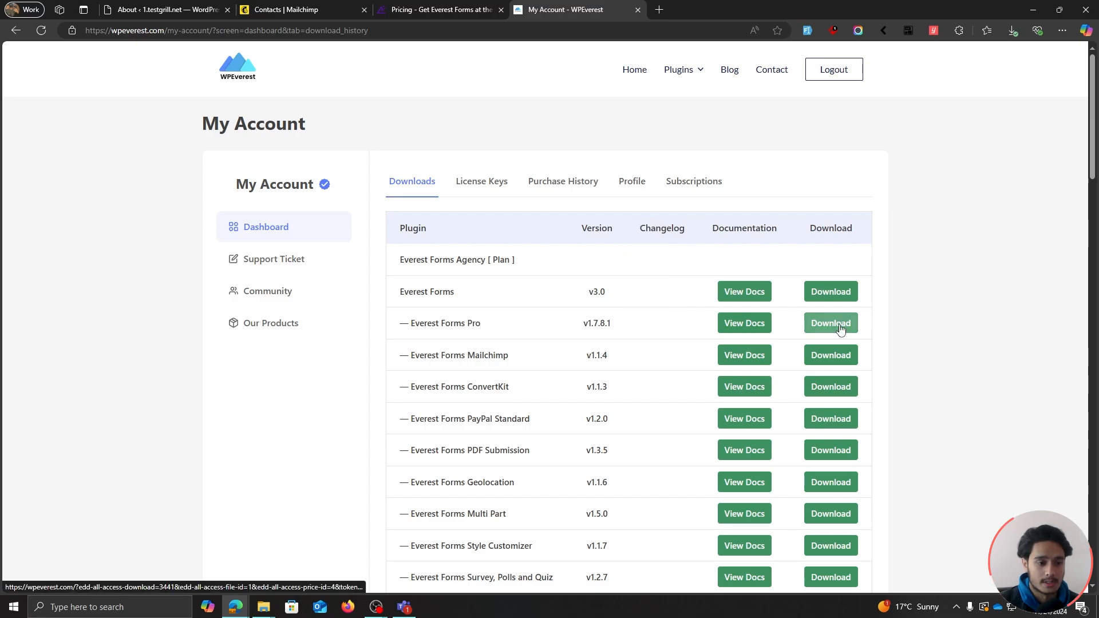
{"action": "left_click", "coordinate": [484, 185]}
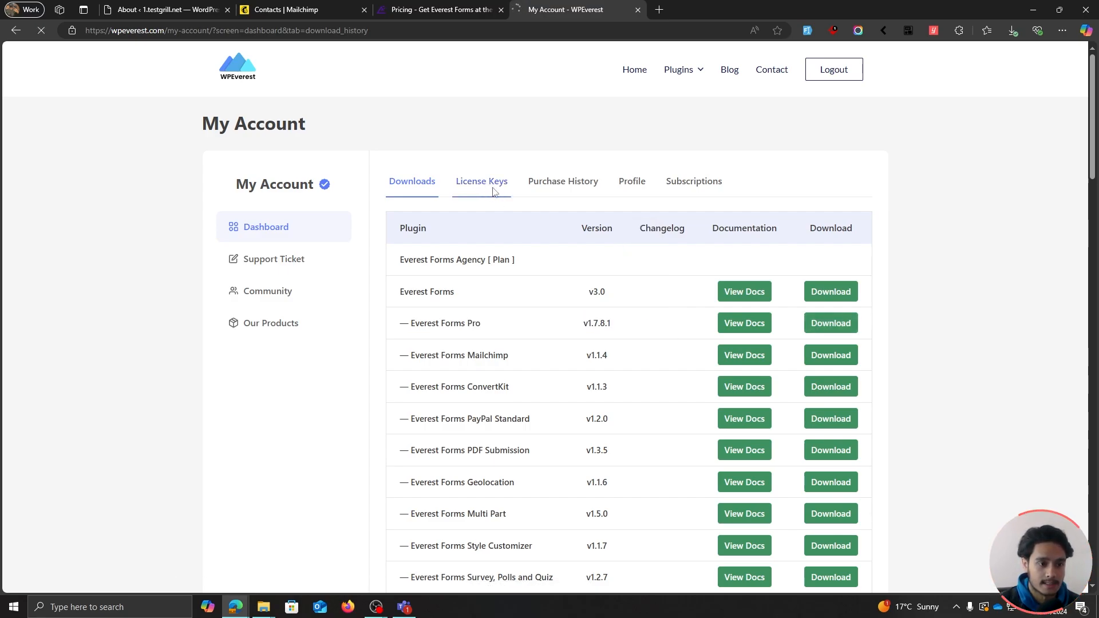
{"action": "left_click", "coordinate": [580, 290]}
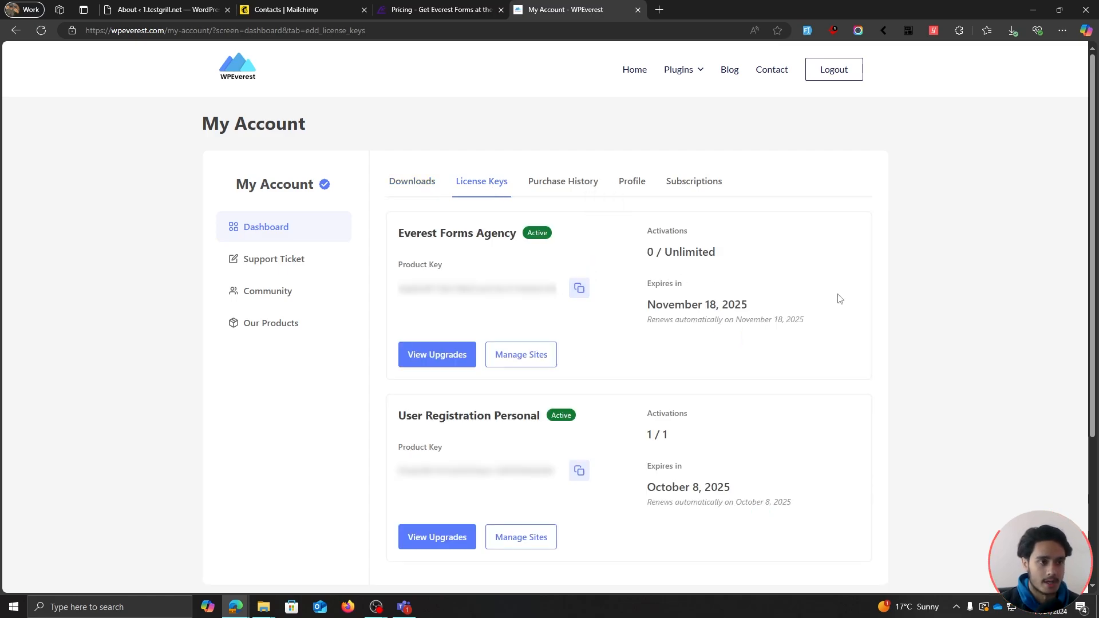
In the WordPress admin, install and activate everest-forms-pro 21.zip from the Downloads folder, along with the required Everest Forms plugin
{"action": "left_click", "coordinate": [179, 10]}
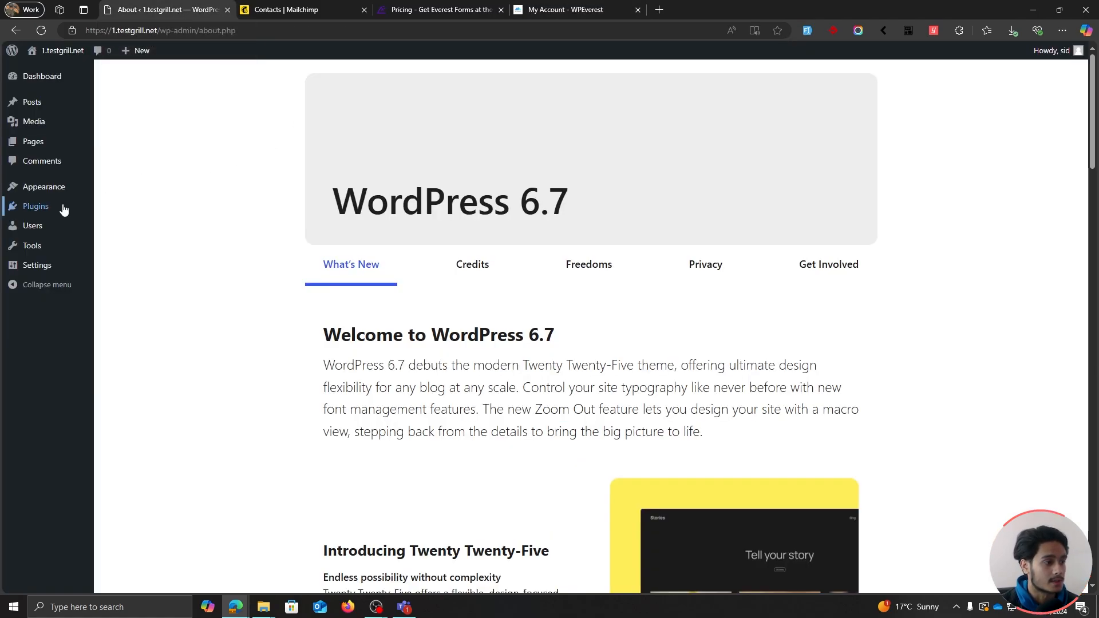
{"action": "mouse_move", "coordinate": [63, 208]}
{"action": "left_click", "coordinate": [137, 223]}
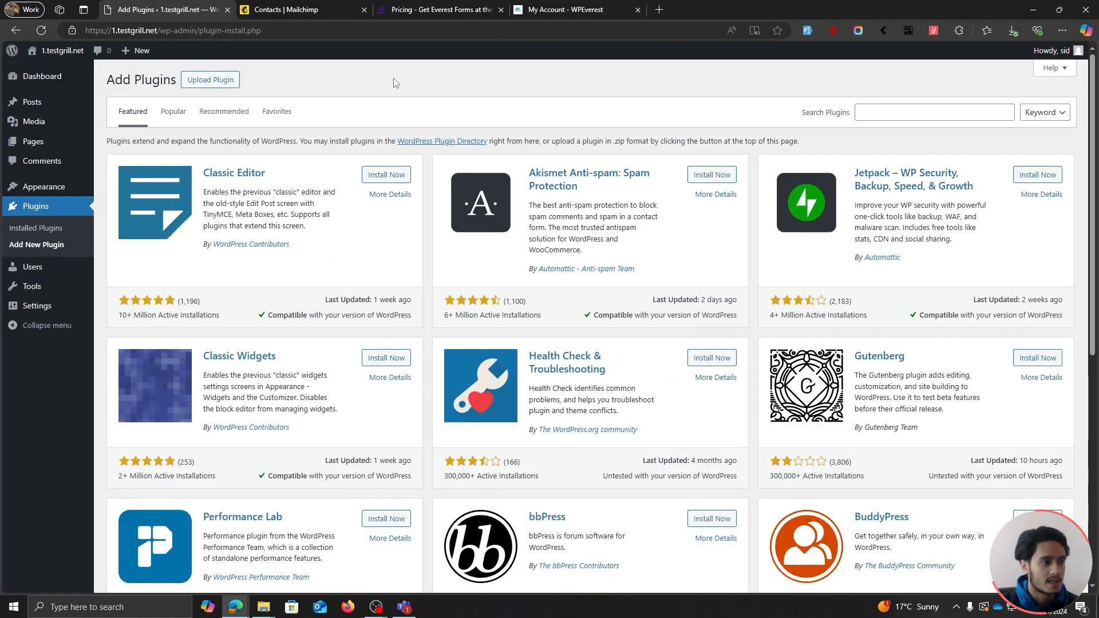
{"action": "left_click", "coordinate": [212, 79]}
{"action": "left_click", "coordinate": [516, 183]}
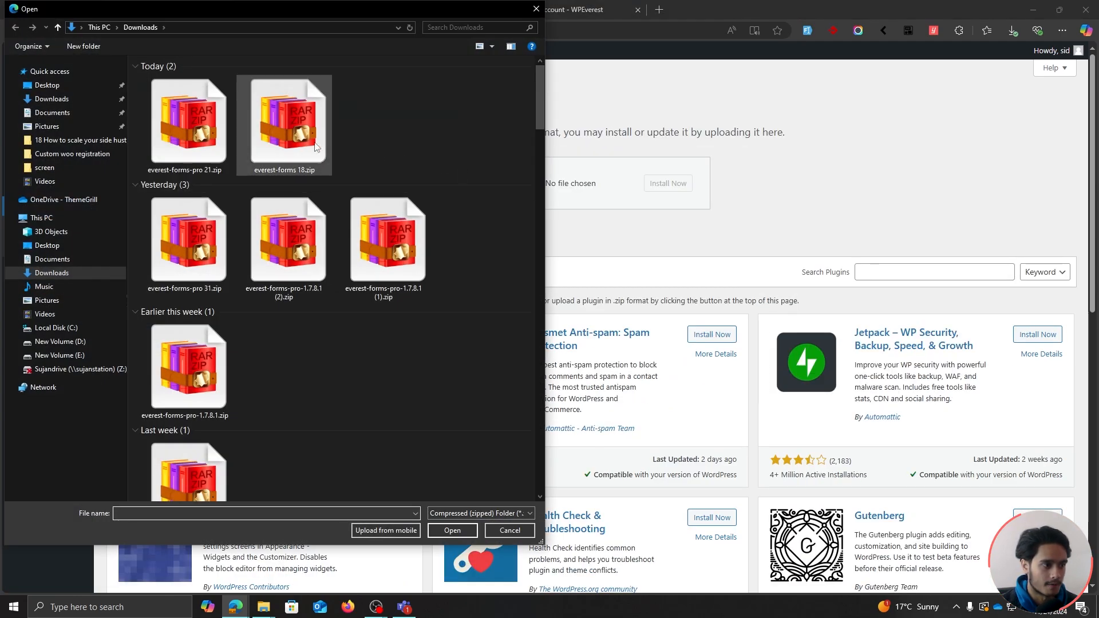
{"action": "left_click", "coordinate": [208, 142]}
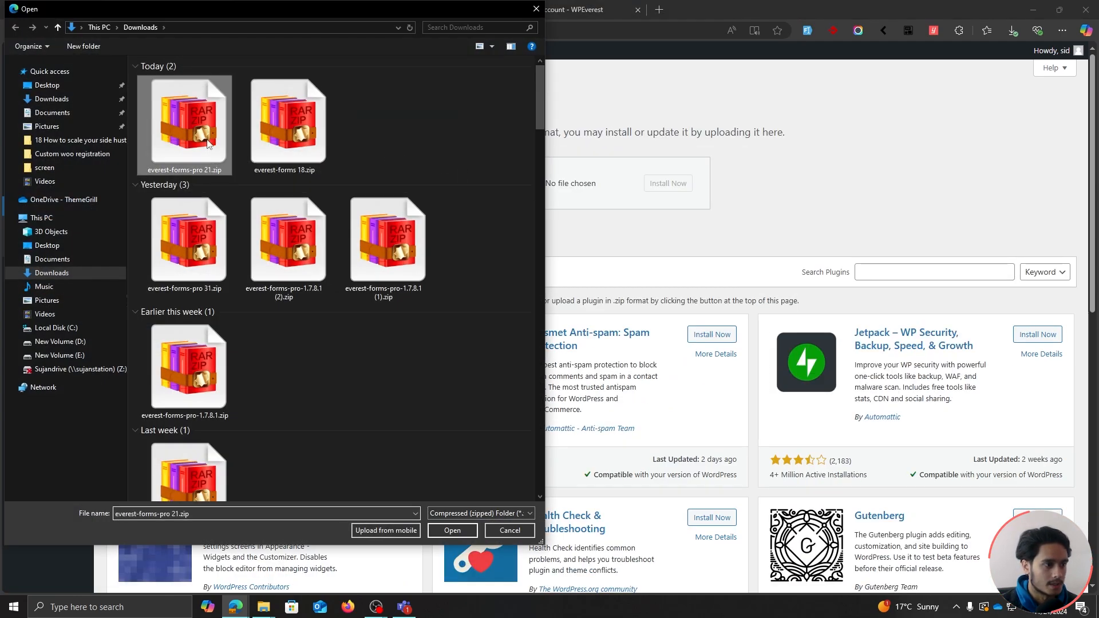
{"action": "left_click", "coordinate": [453, 530]}
{"action": "left_click", "coordinate": [669, 183]}
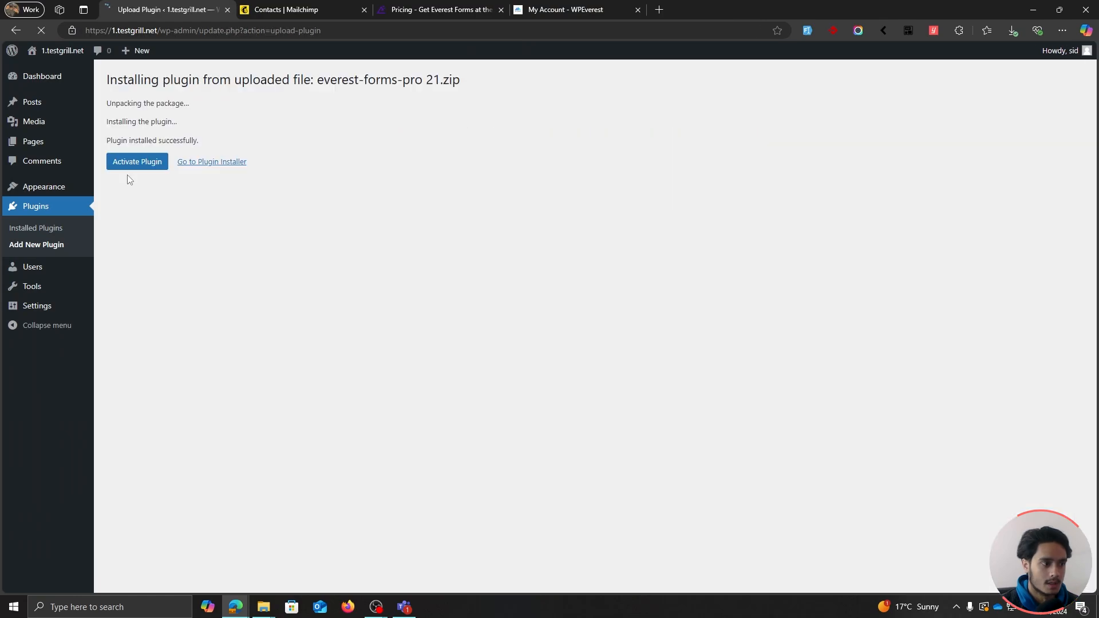
{"action": "left_click", "coordinate": [131, 166]}
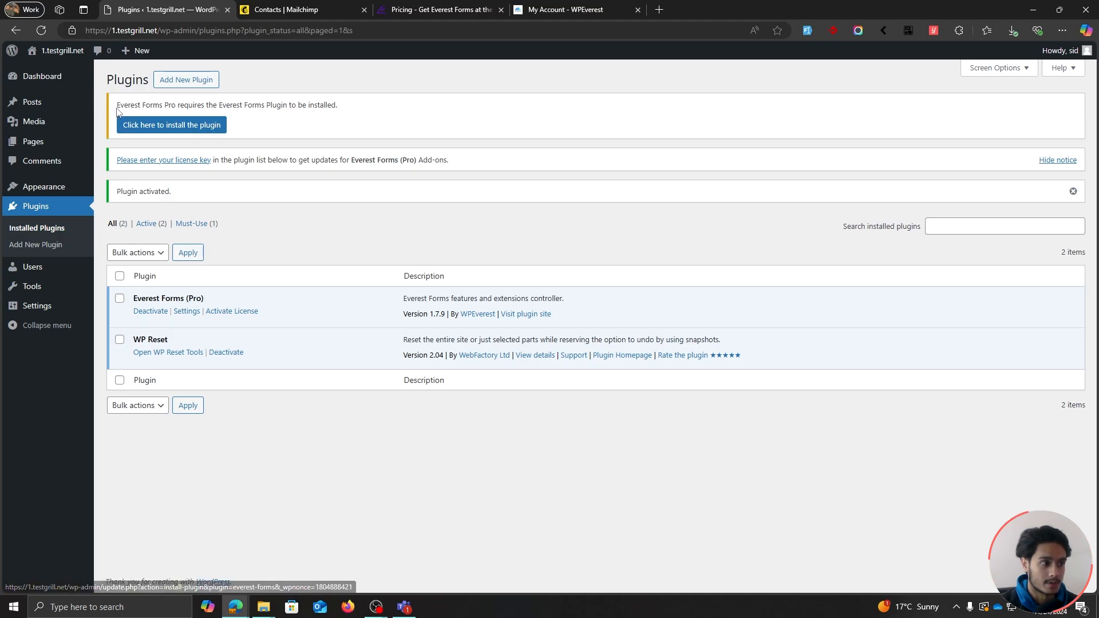
{"action": "left_click", "coordinate": [176, 127]}
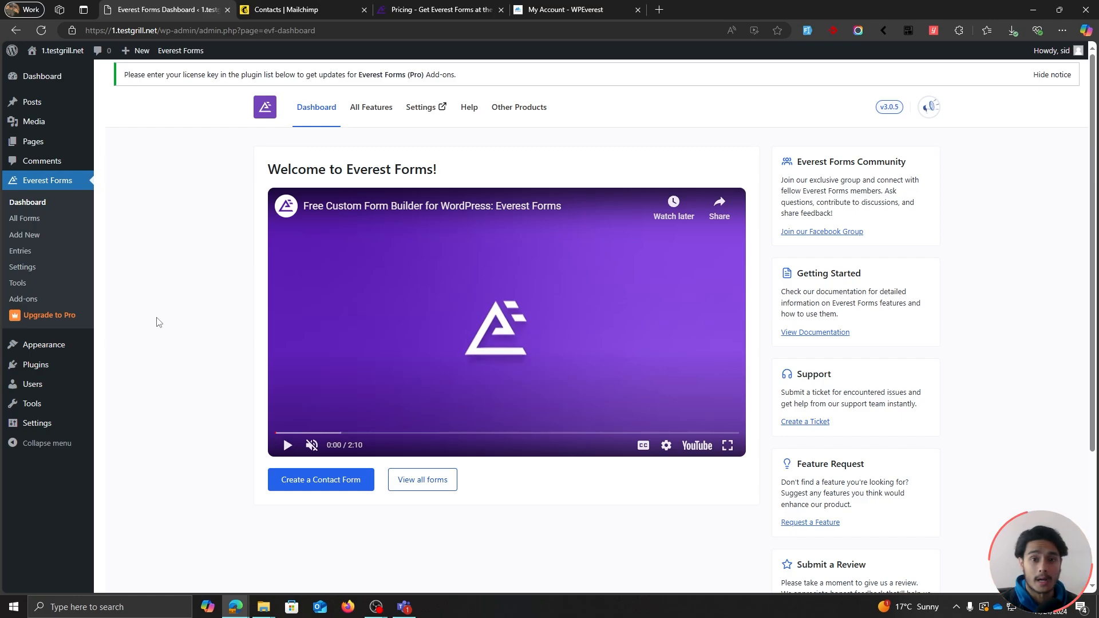
Activate the Everest Forms Pro license through the Coupons module's upgrade prompt by pasting the copied license key
{"action": "left_click", "coordinate": [368, 118]}
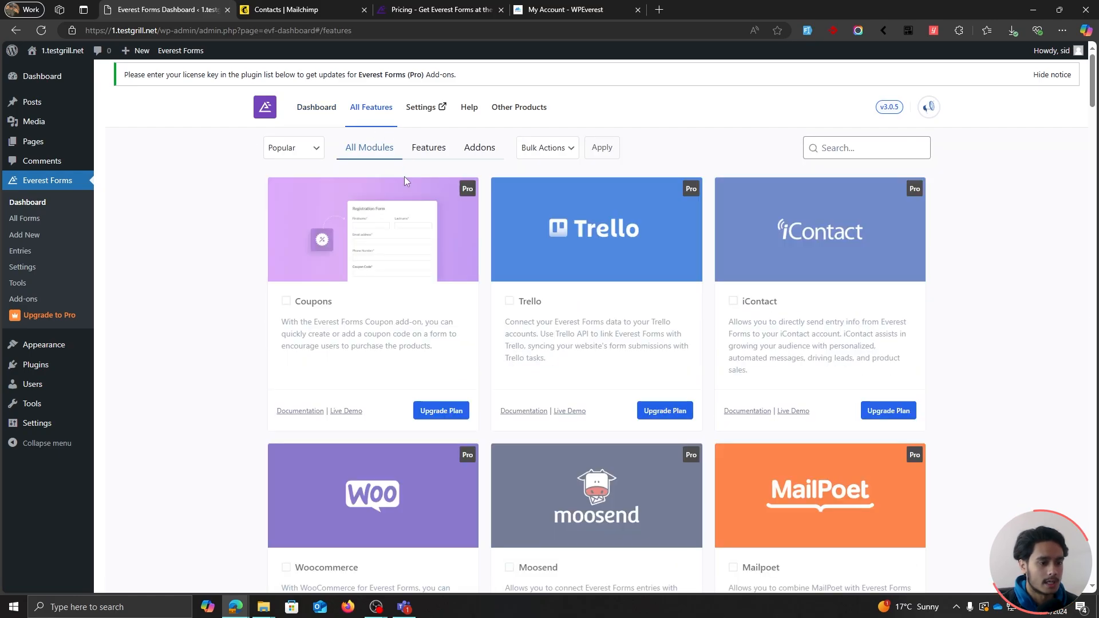
{"action": "scroll", "coordinate": [1046, 326], "scroll_direction": "down", "scroll_amount": 1}
{"action": "scroll", "coordinate": [1033, 324], "scroll_direction": "up", "scroll_amount": 1}
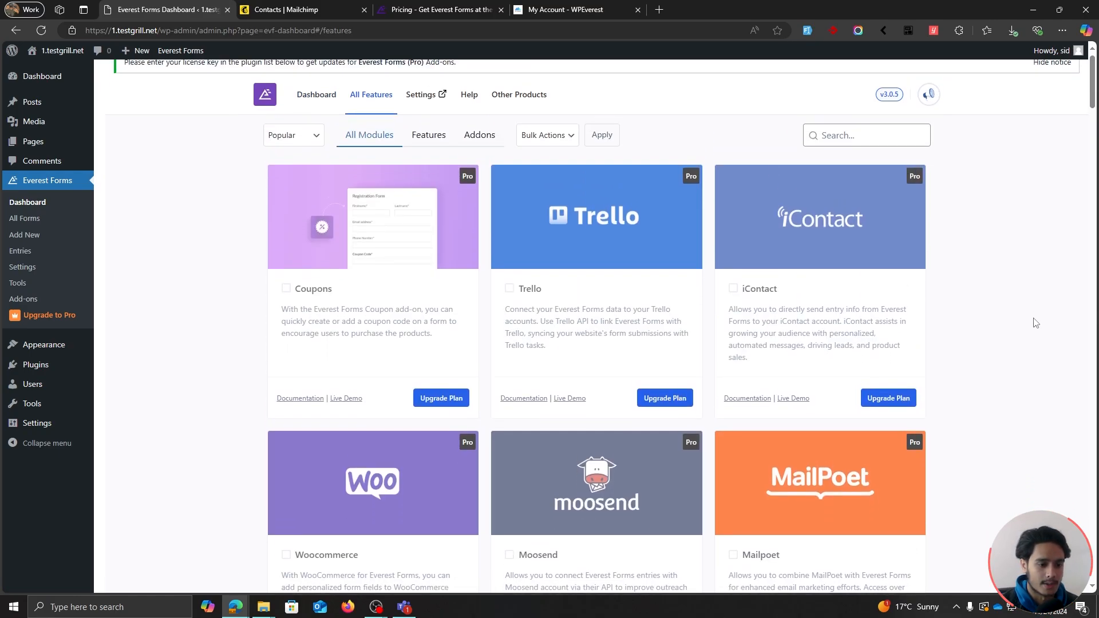
{"action": "left_click", "coordinate": [438, 414]}
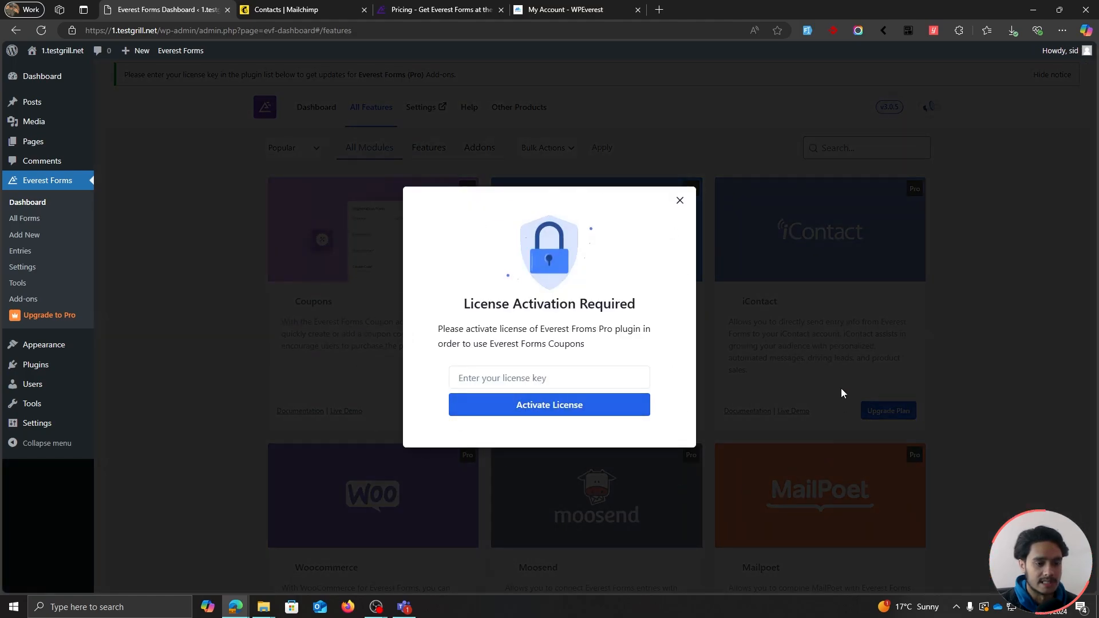
{"action": "left_click", "coordinate": [602, 378]}
{"action": "key", "text": "ctrl+v"}
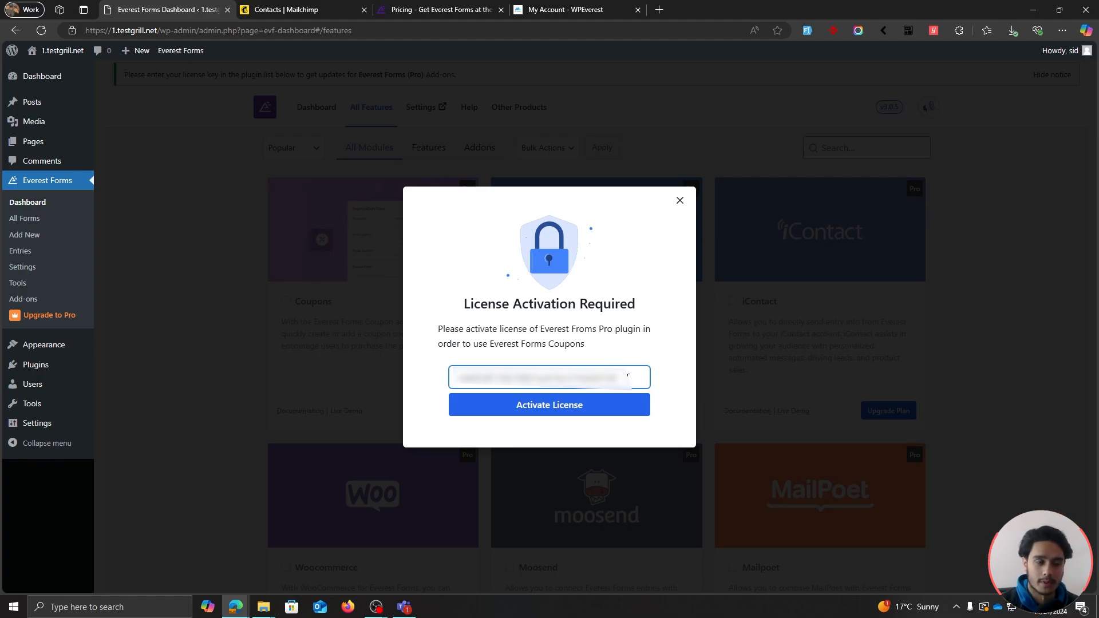
{"action": "left_click", "coordinate": [573, 407]}
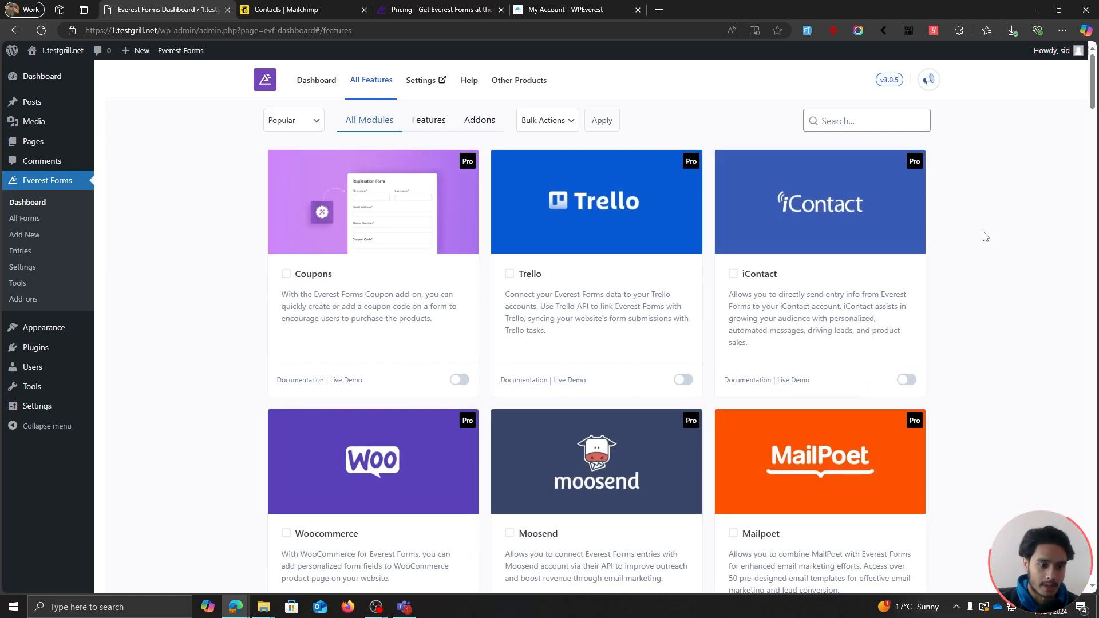
Enable the Mailchimp add-on among the Everest Forms modules
{"action": "scroll", "coordinate": [985, 237], "scroll_direction": "down", "scroll_amount": 12}
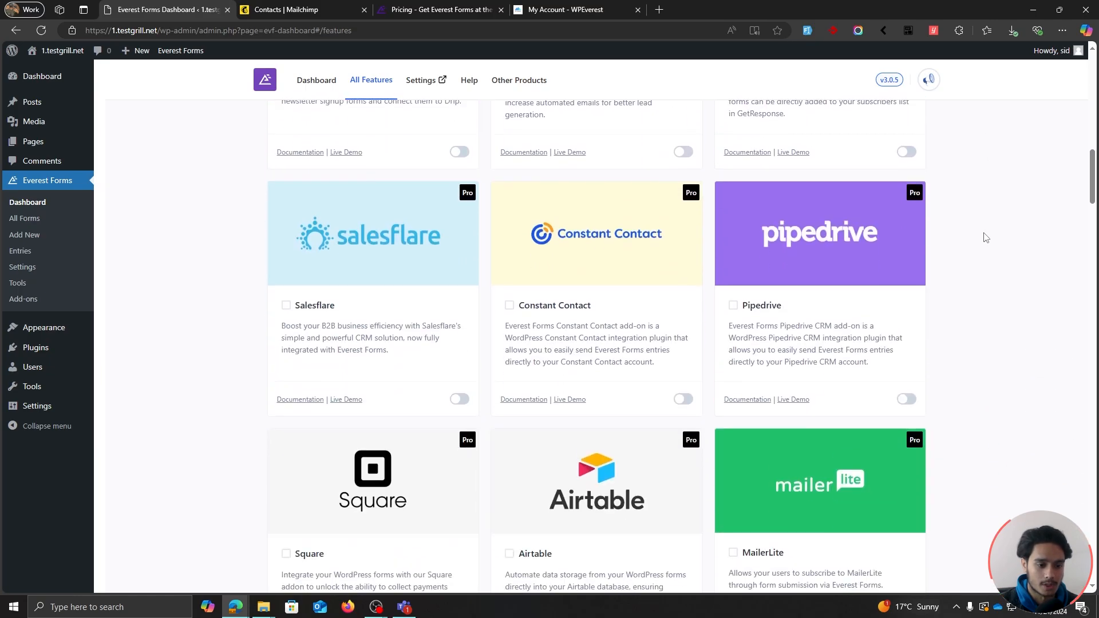
{"action": "scroll", "coordinate": [985, 236], "scroll_direction": "down", "scroll_amount": 8}
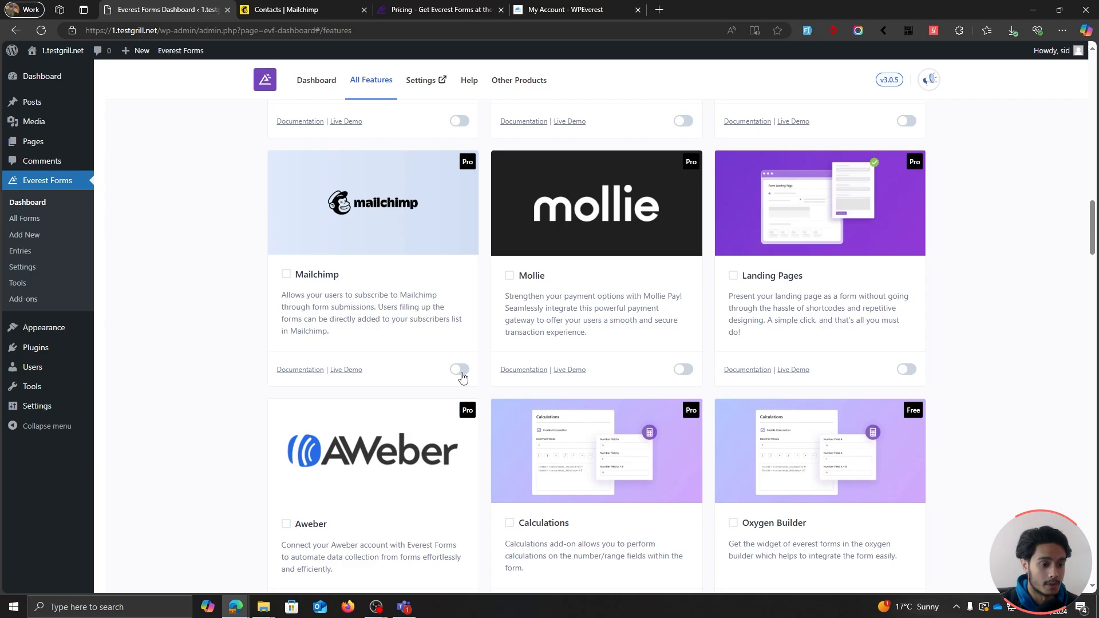
{"action": "left_click", "coordinate": [462, 371]}
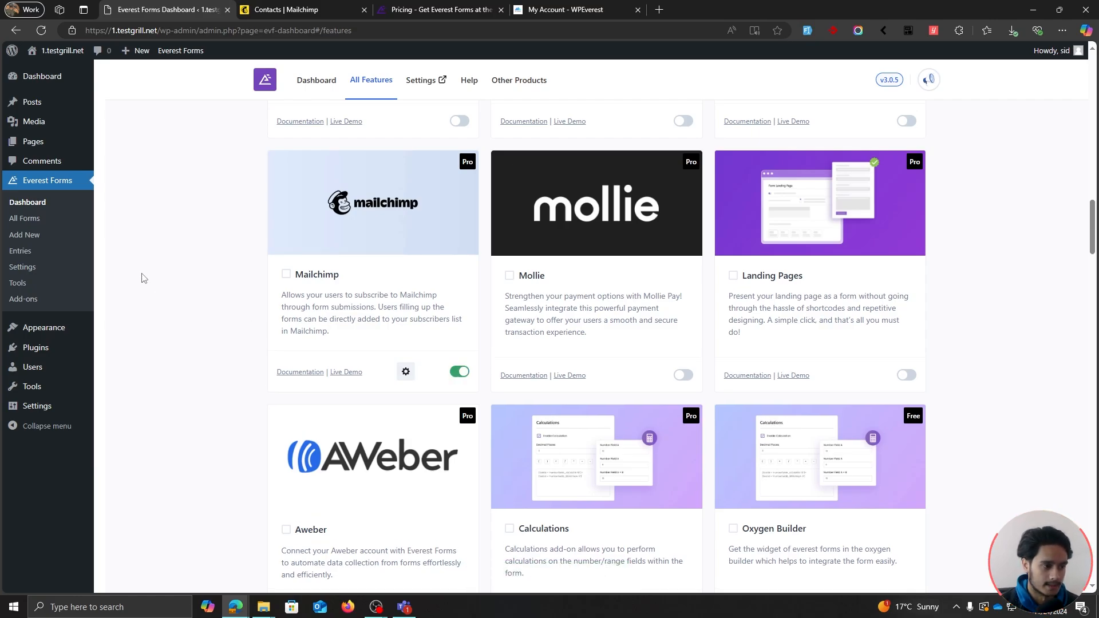
Open the MailChimp integration in the Everest Forms settings and place the cursor in the new connection's API key field
{"action": "left_click", "coordinate": [31, 273]}
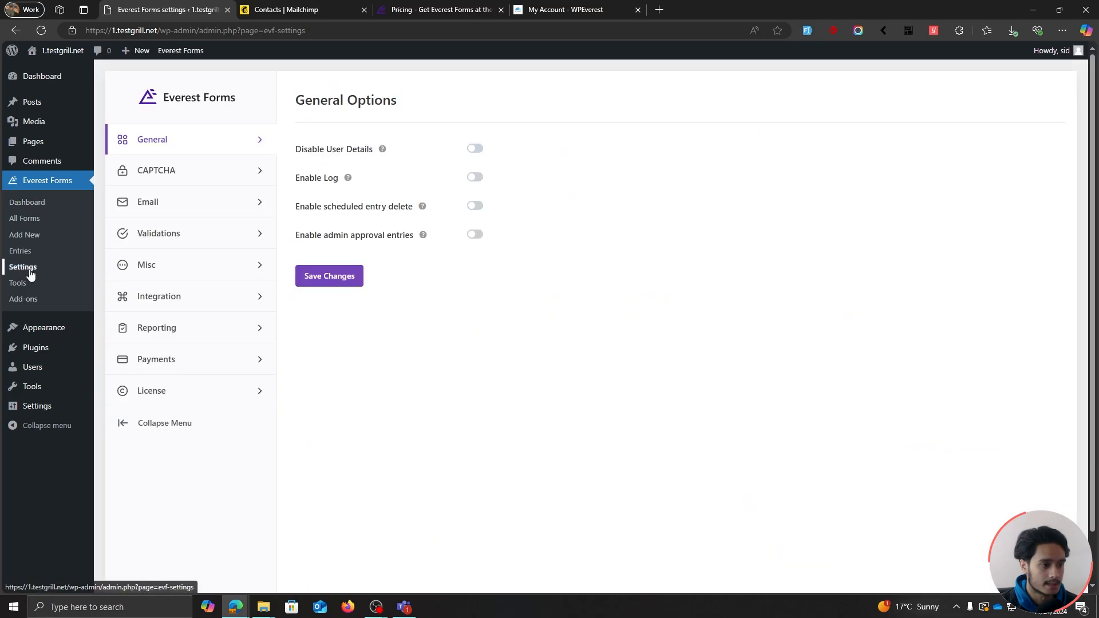
{"action": "left_click", "coordinate": [154, 298]}
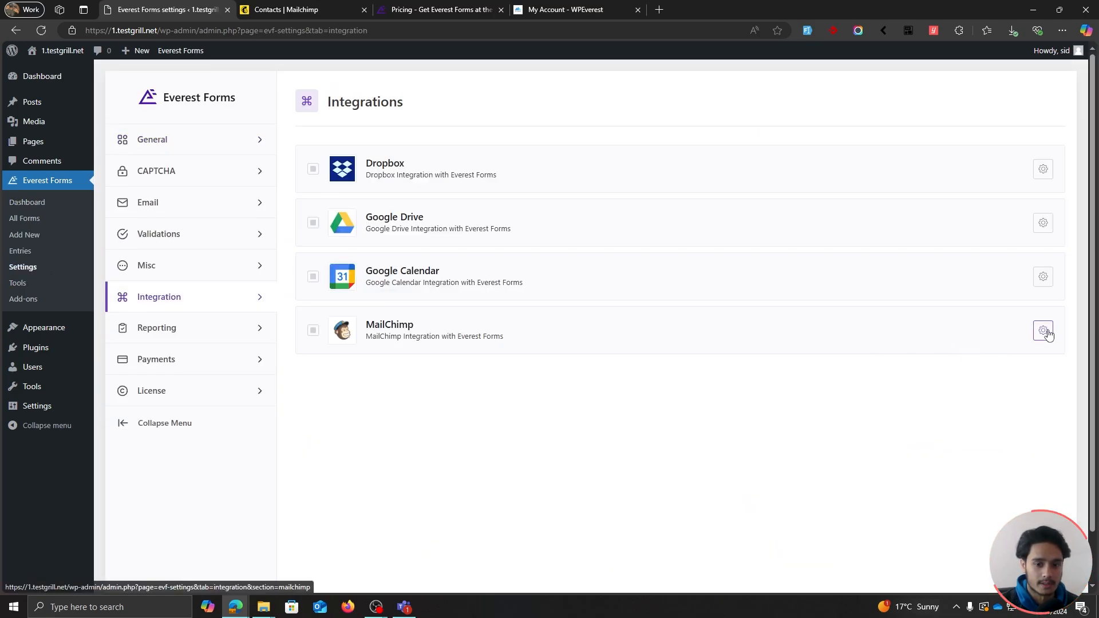
{"action": "left_click", "coordinate": [1044, 331]}
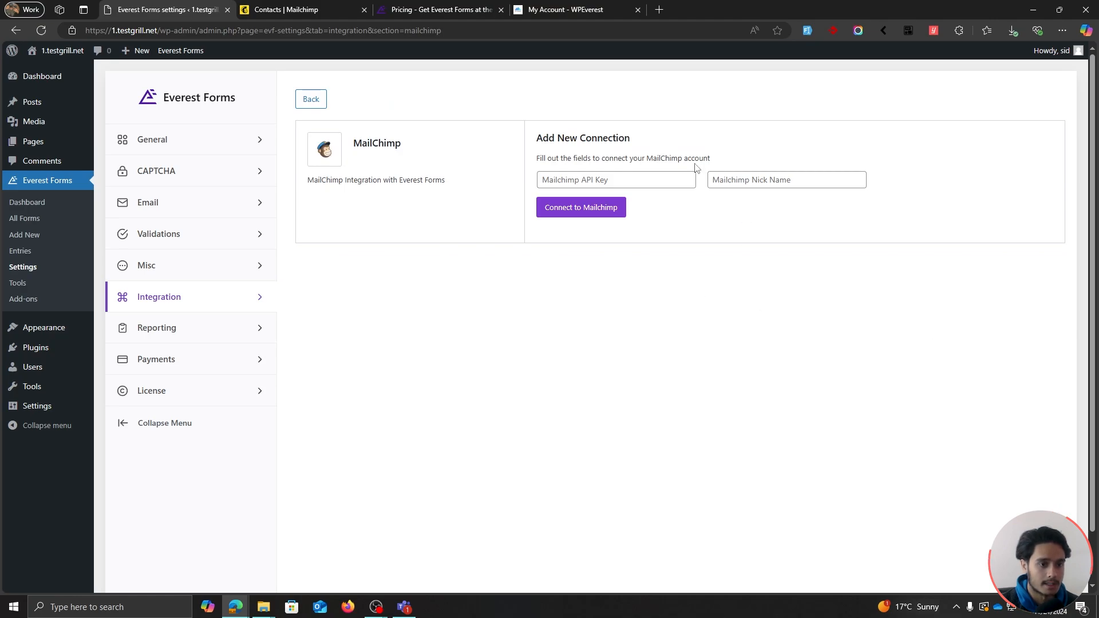
{"action": "left_click", "coordinate": [633, 179]}
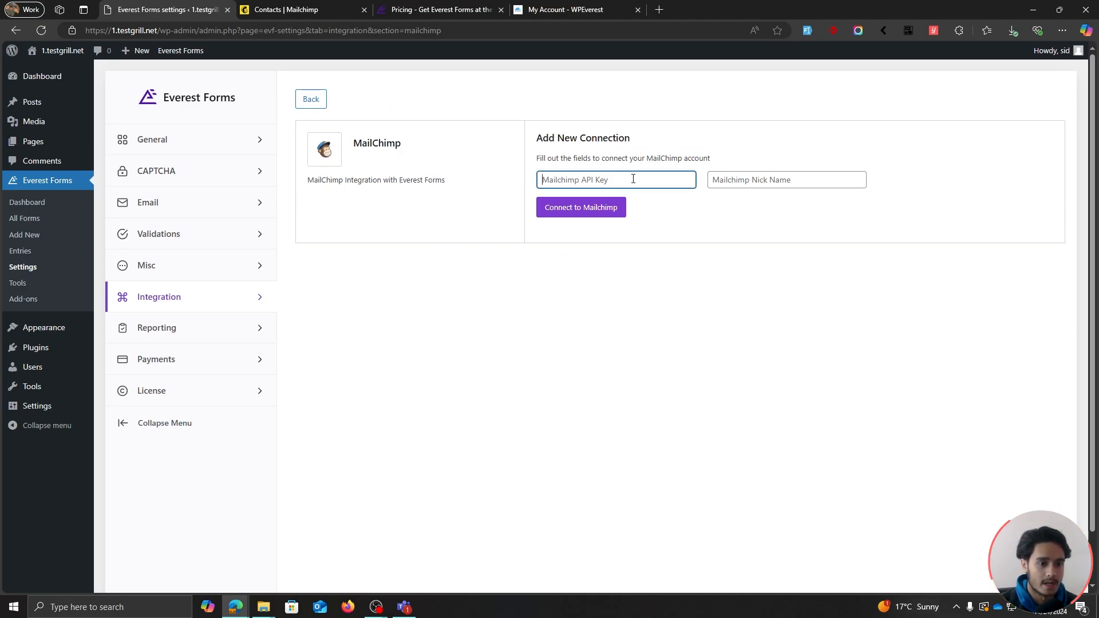
{"action": "left_click", "coordinate": [771, 179]}
{"action": "left_click", "coordinate": [541, 179]}
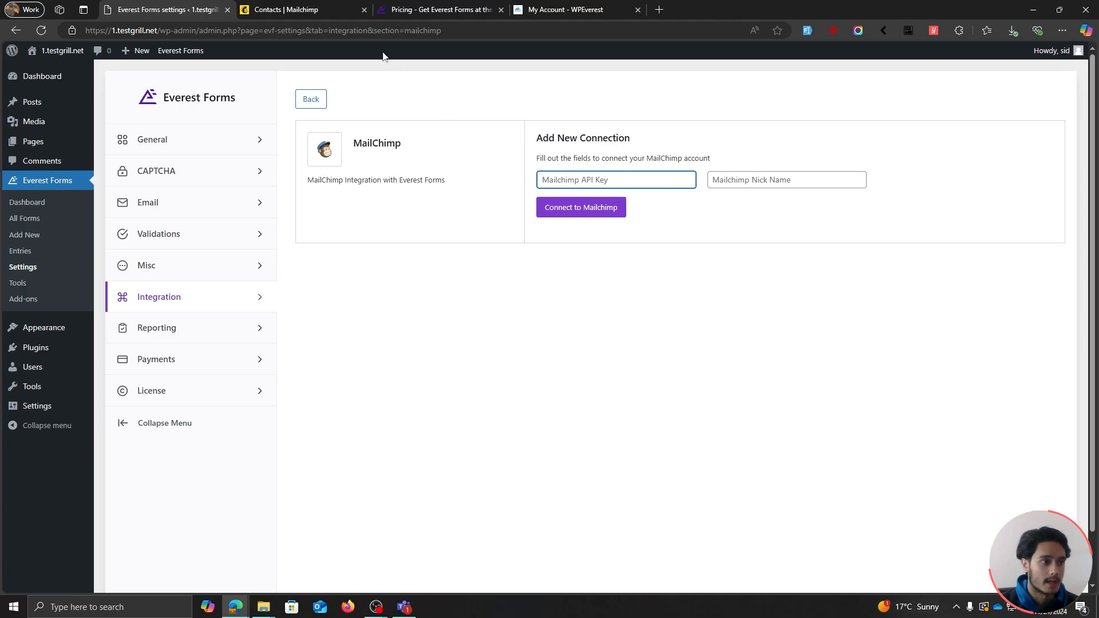
Switch to the Mailchimp site and open the account's API keys page
{"action": "left_click", "coordinate": [299, 8]}
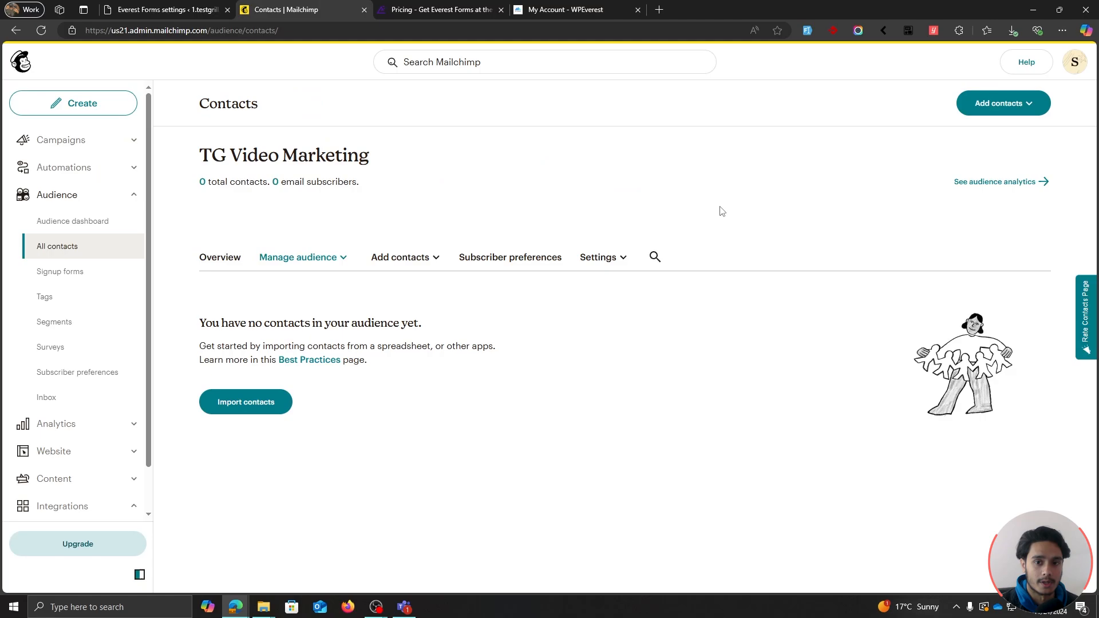
{"action": "left_click", "coordinate": [1074, 64]}
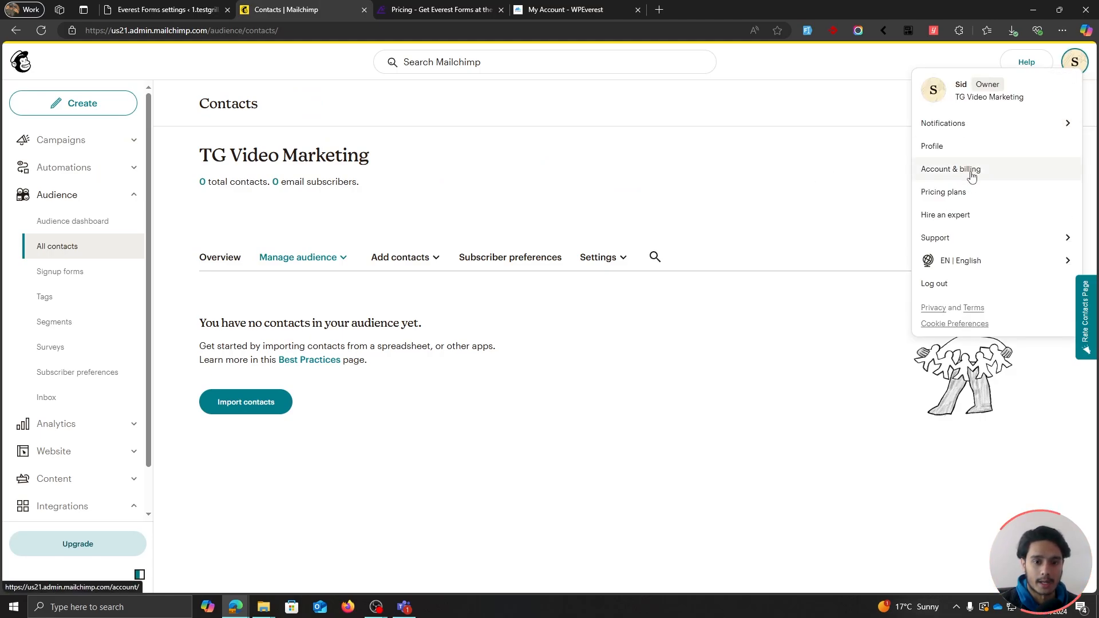
{"action": "left_click", "coordinate": [968, 171]}
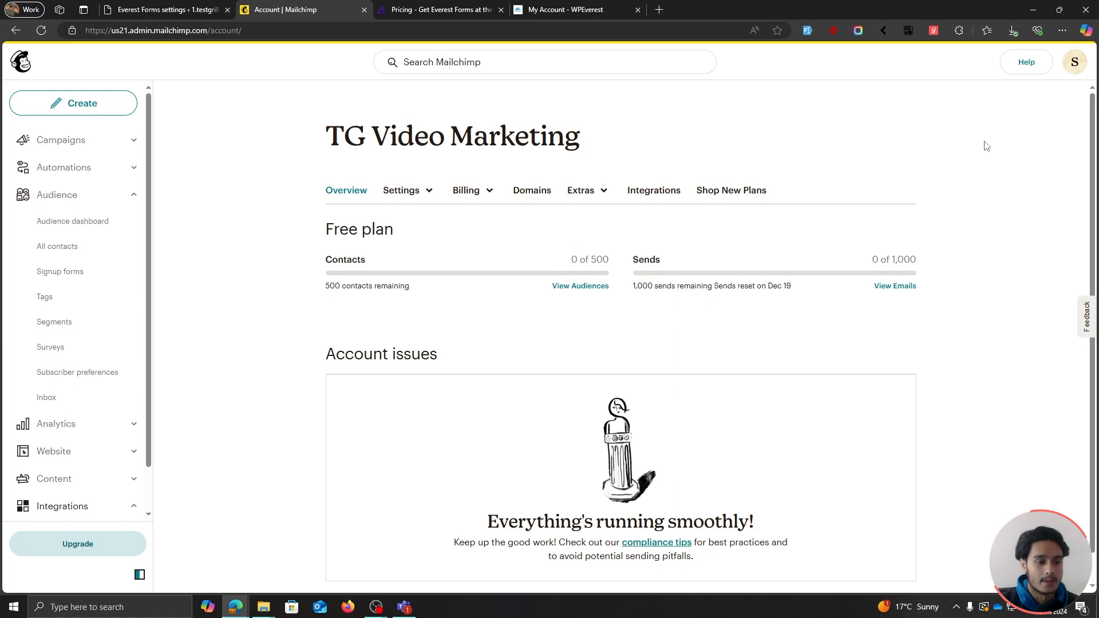
{"action": "left_click", "coordinate": [603, 196]}
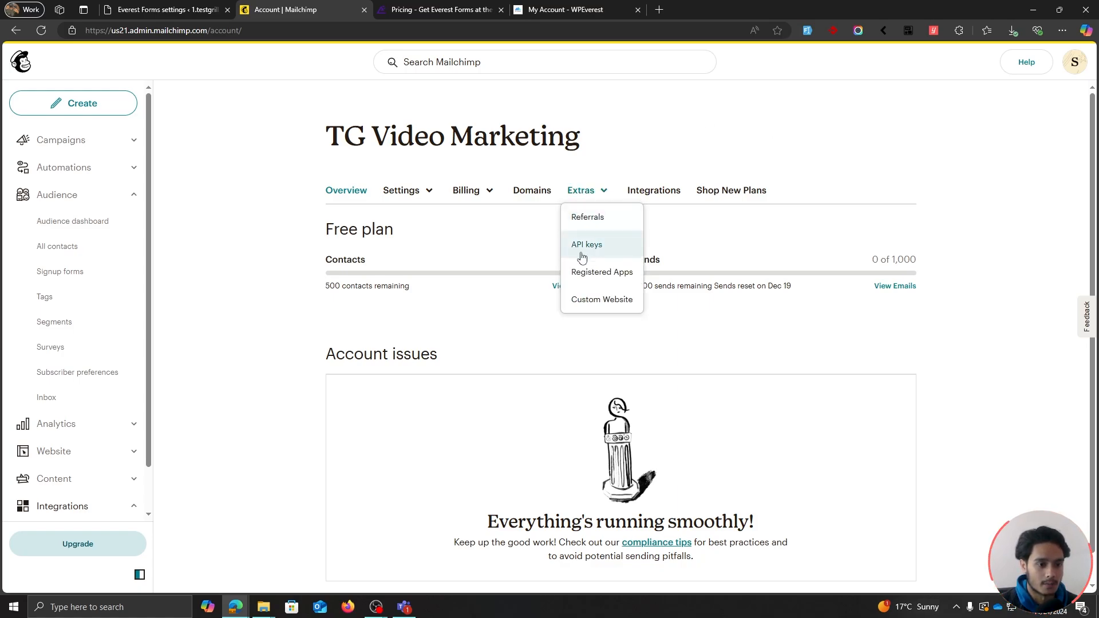
{"action": "left_click", "coordinate": [605, 253]}
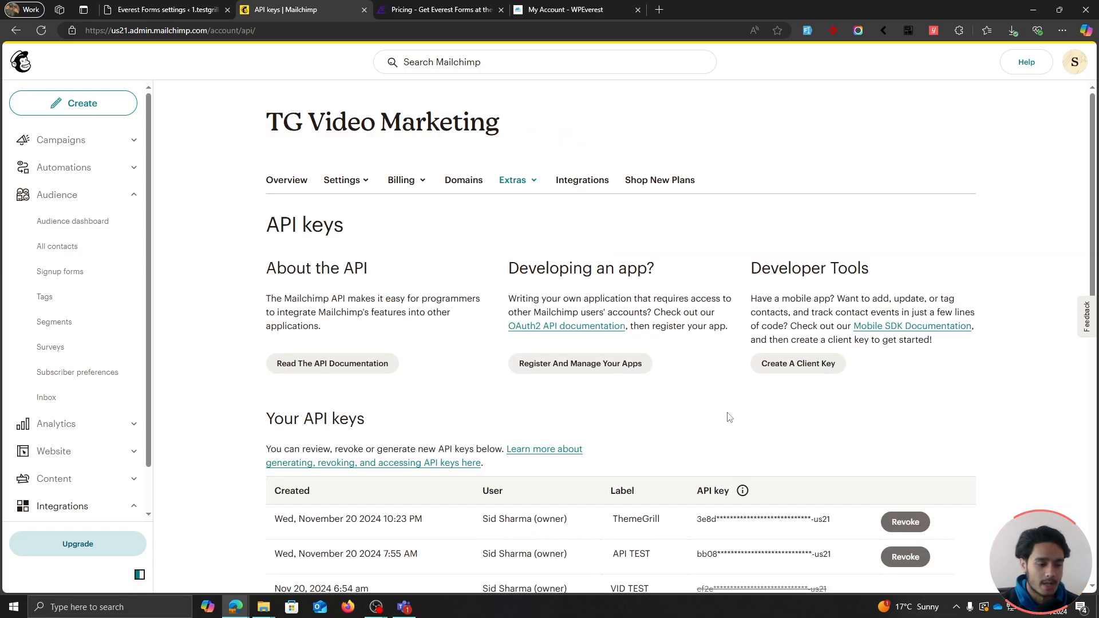
Generate a new Mailchimp API key named TG
{"action": "scroll", "coordinate": [722, 393], "scroll_direction": "down", "scroll_amount": 5}
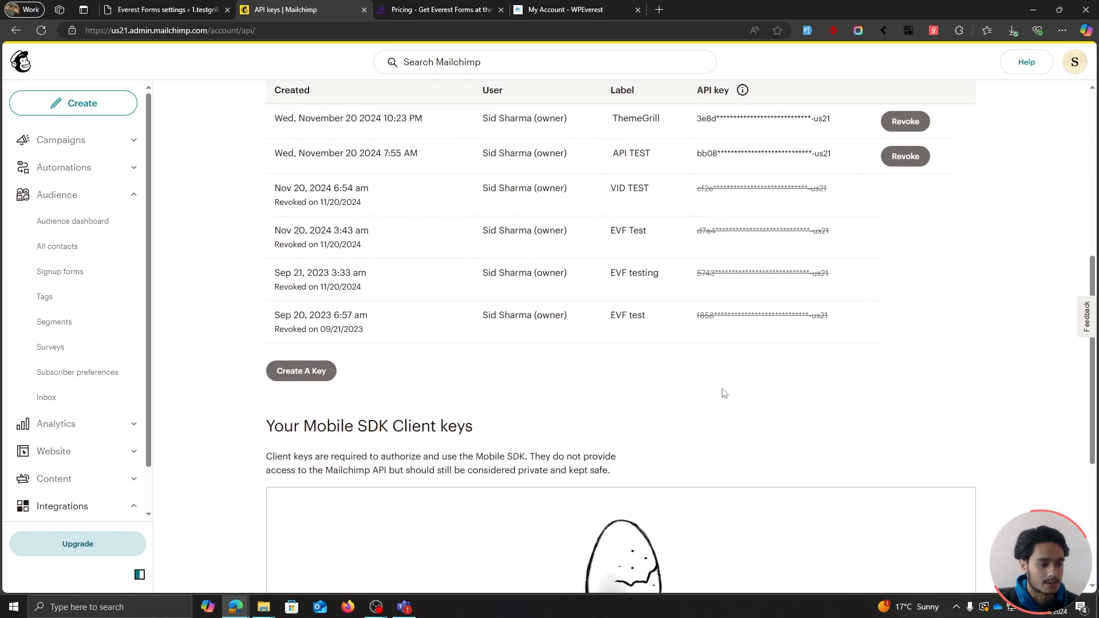
{"action": "left_click", "coordinate": [277, 371]}
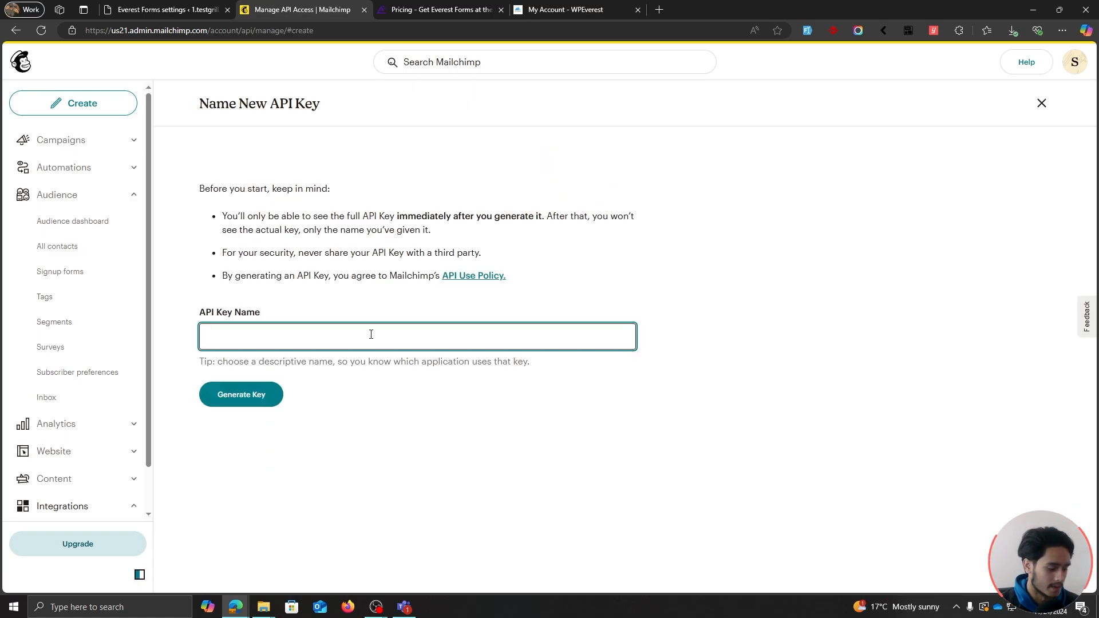
{"action": "type", "text": "TG"}
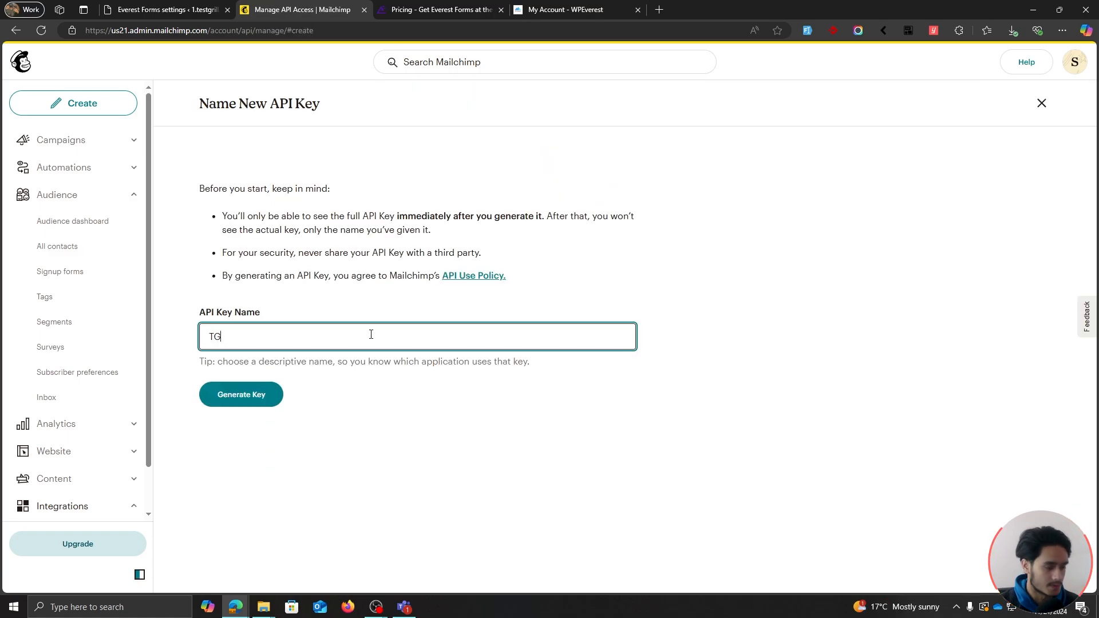
{"action": "left_click", "coordinate": [267, 394]}
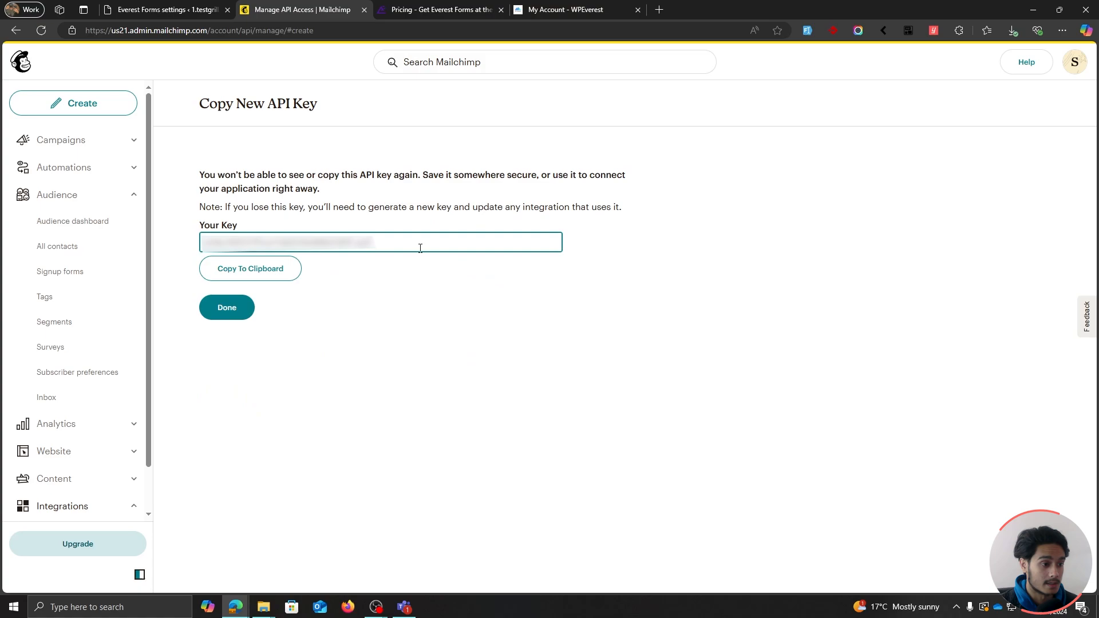
{"action": "left_click_drag", "start_coordinate": [420, 249], "coordinate": [162, 250]}
{"action": "left_click", "coordinate": [350, 282]}
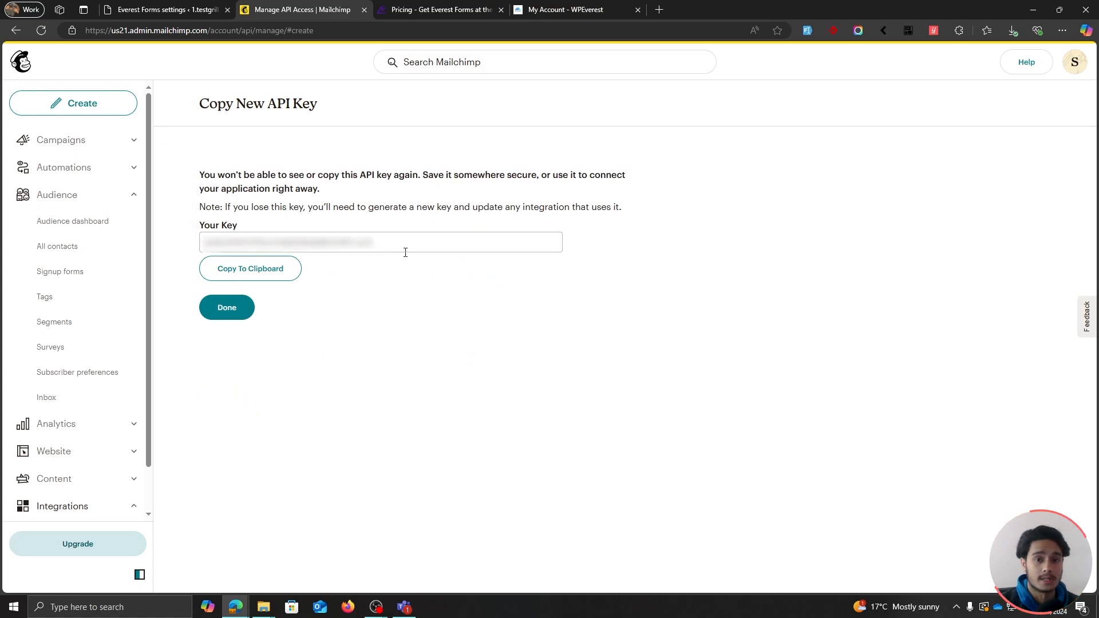
Copy the new Mailchimp API key and paste it into the API key field of the Everest Forms MailChimp connection
{"action": "left_click", "coordinate": [288, 270]}
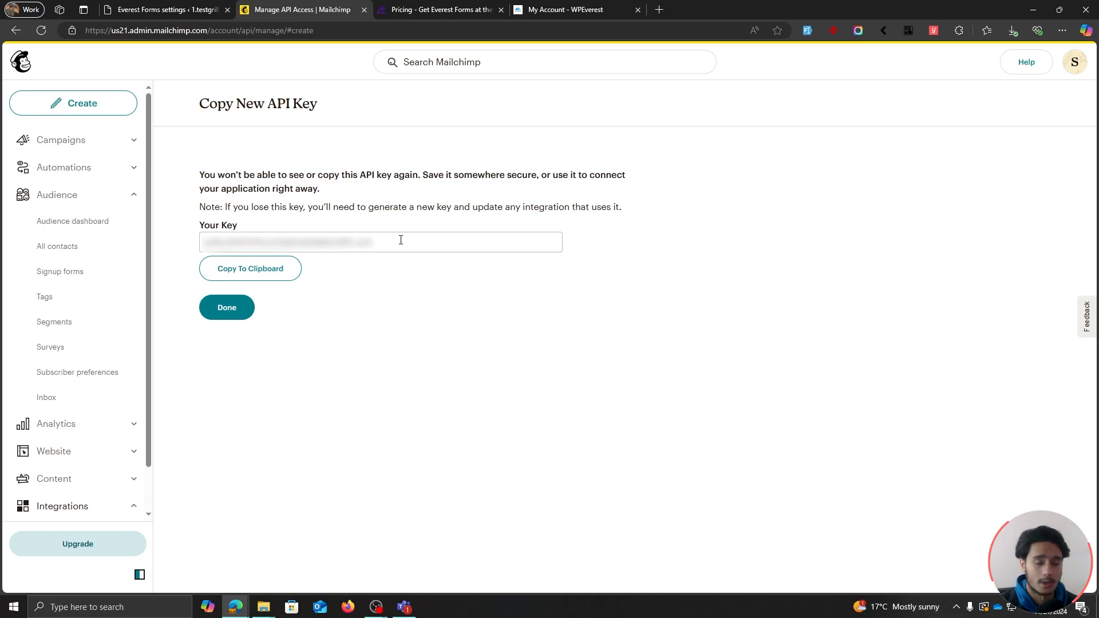
{"action": "left_click", "coordinate": [202, 11]}
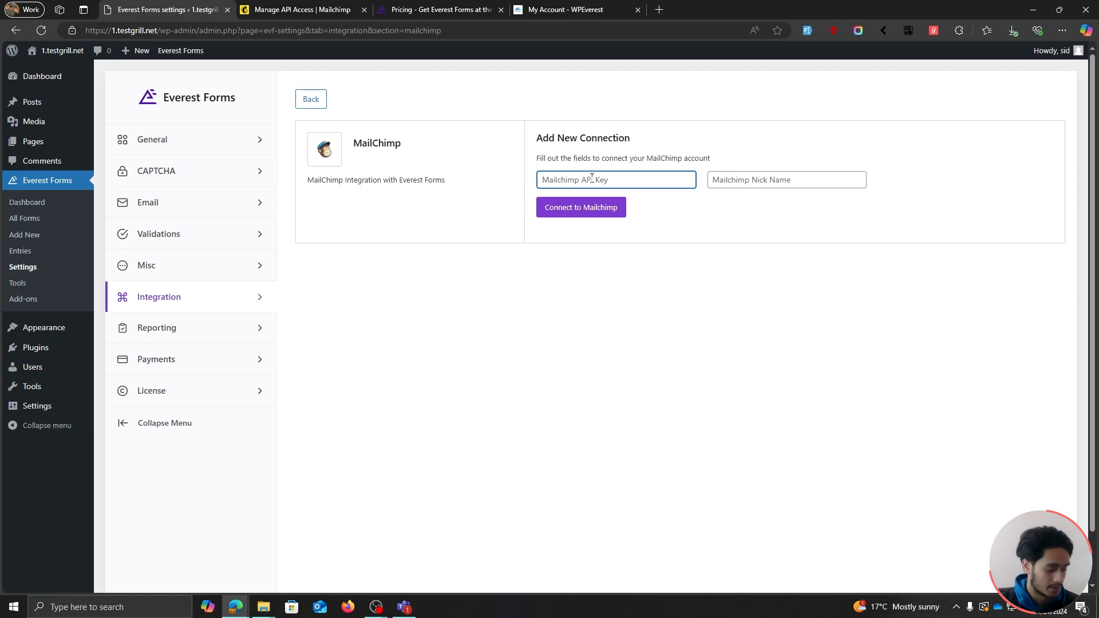
{"action": "key", "text": "ctrl+v"}
Give the new connection the nickname Mchimp and connect it to Mailchimp
{"action": "left_click", "coordinate": [763, 182]}
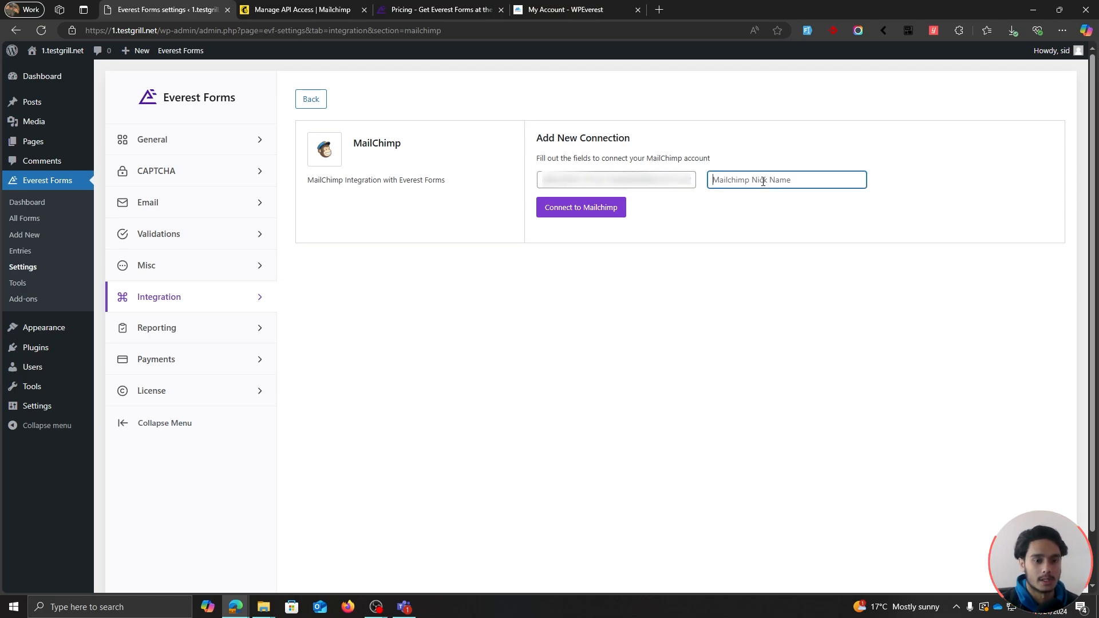
{"action": "type", "text": "mchi"}
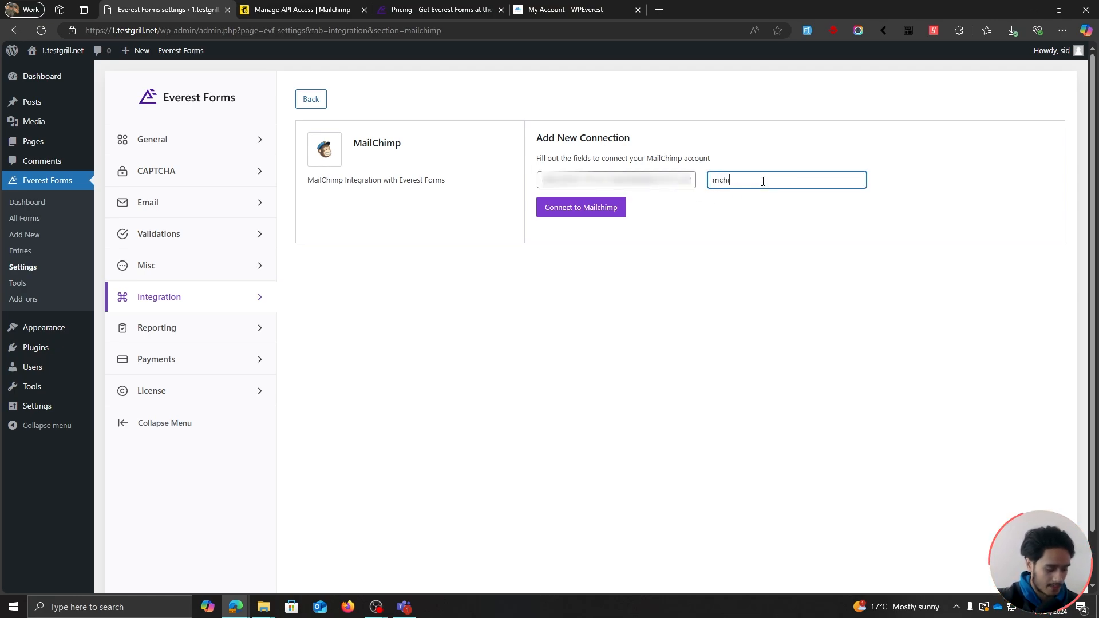
{"action": "type", "text": "mp"}
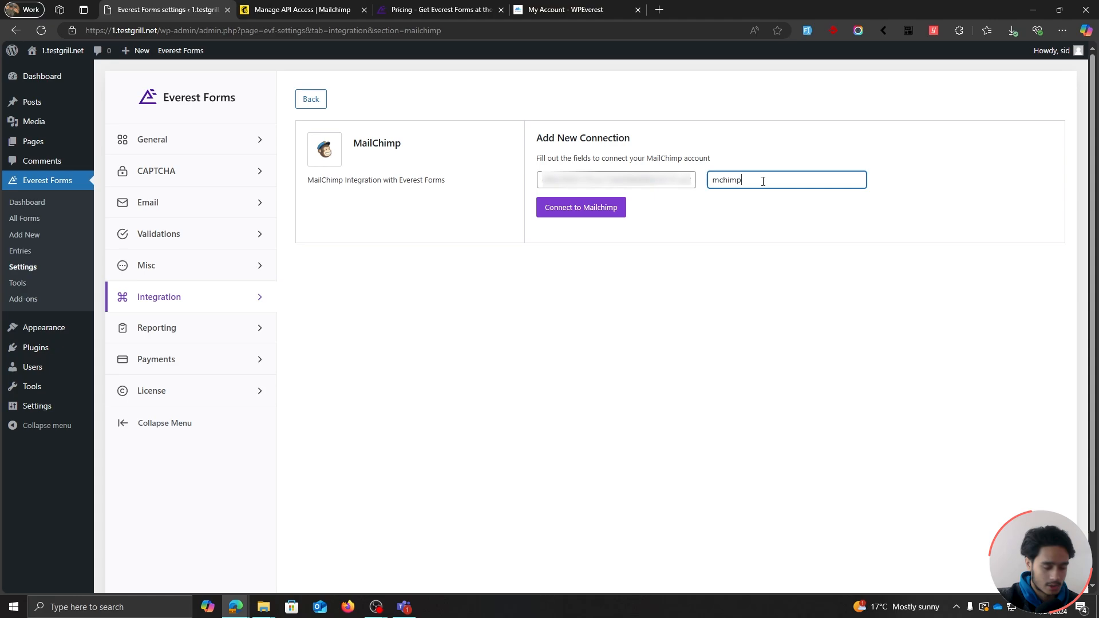
{"action": "left_click", "coordinate": [719, 179]}
{"action": "key", "text": "BackSpace"}
{"action": "type", "text": "M"}
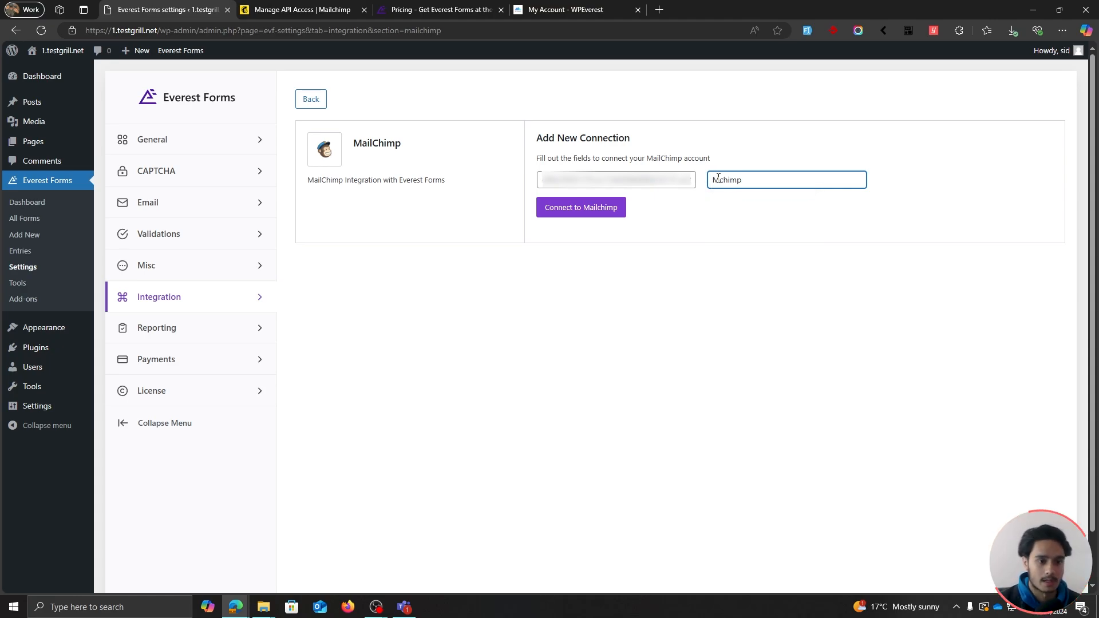
{"action": "left_click", "coordinate": [584, 221]}
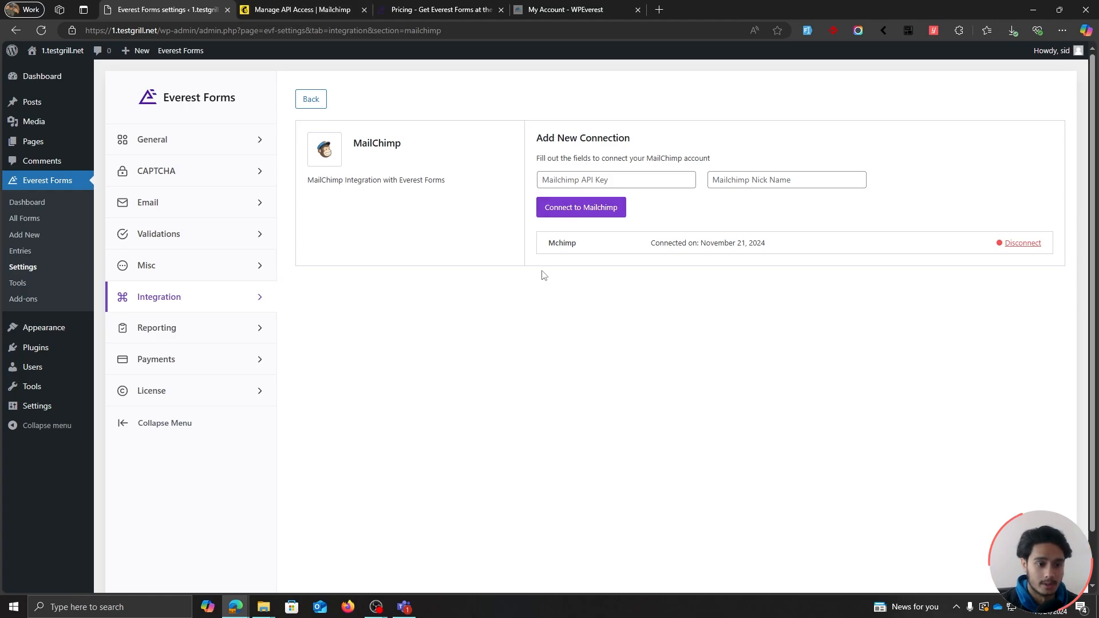
Open the Contact Form from the list of all Everest Forms for editing
{"action": "left_click", "coordinate": [40, 219]}
{"action": "key", "text": "Return"}
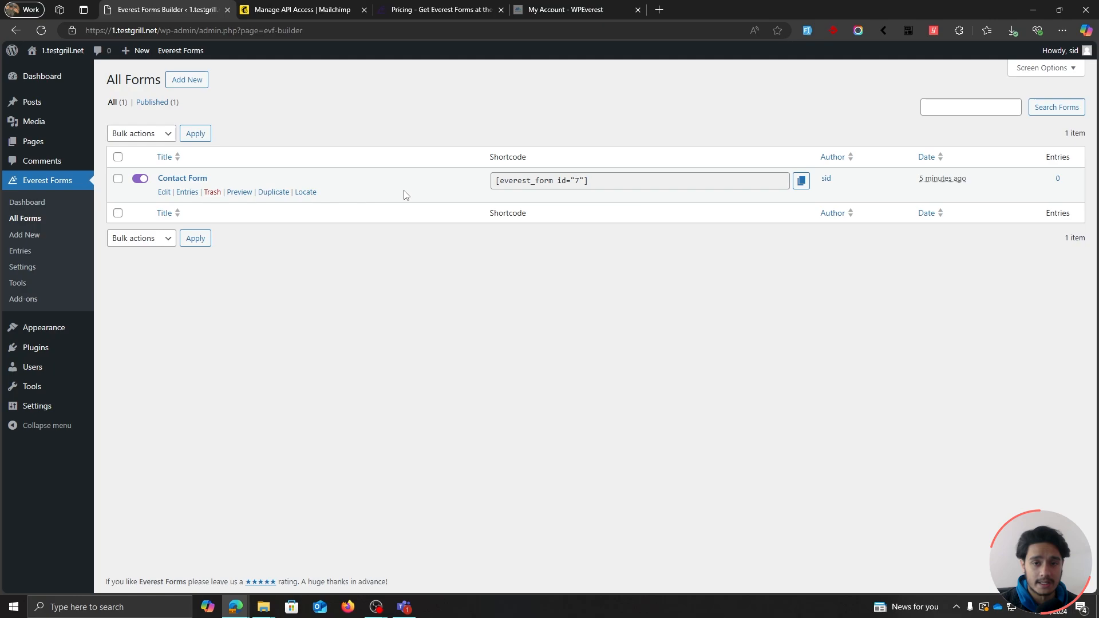
{"action": "left_click", "coordinate": [165, 192]}
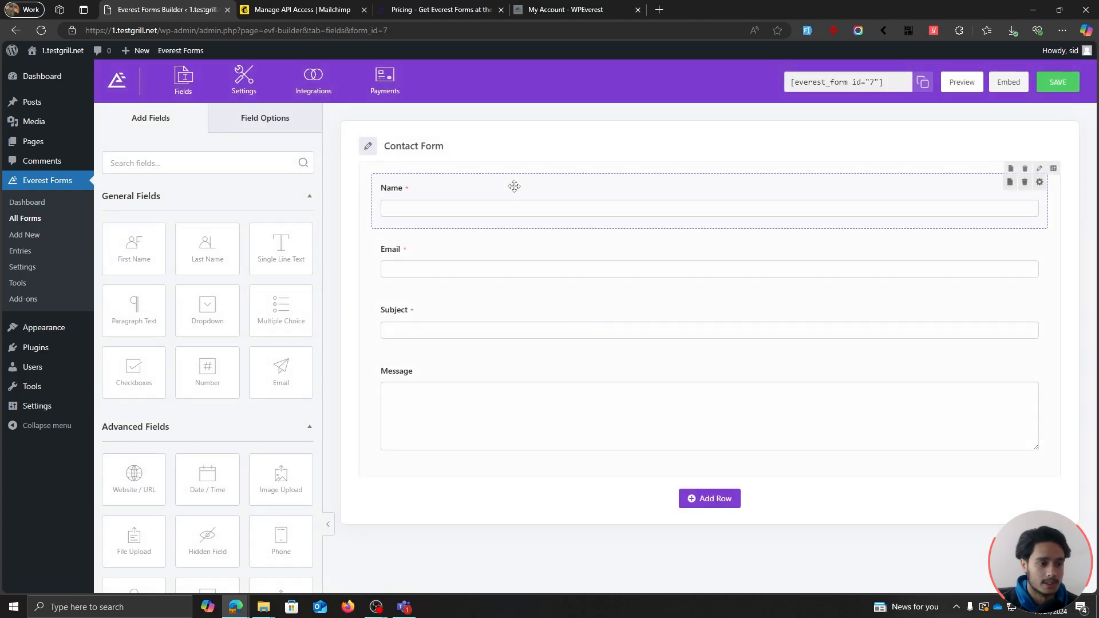
Examine the options of the Contact Form's Name, Email, Subject and Message fields and the field types available to add
{"action": "left_click", "coordinate": [441, 191]}
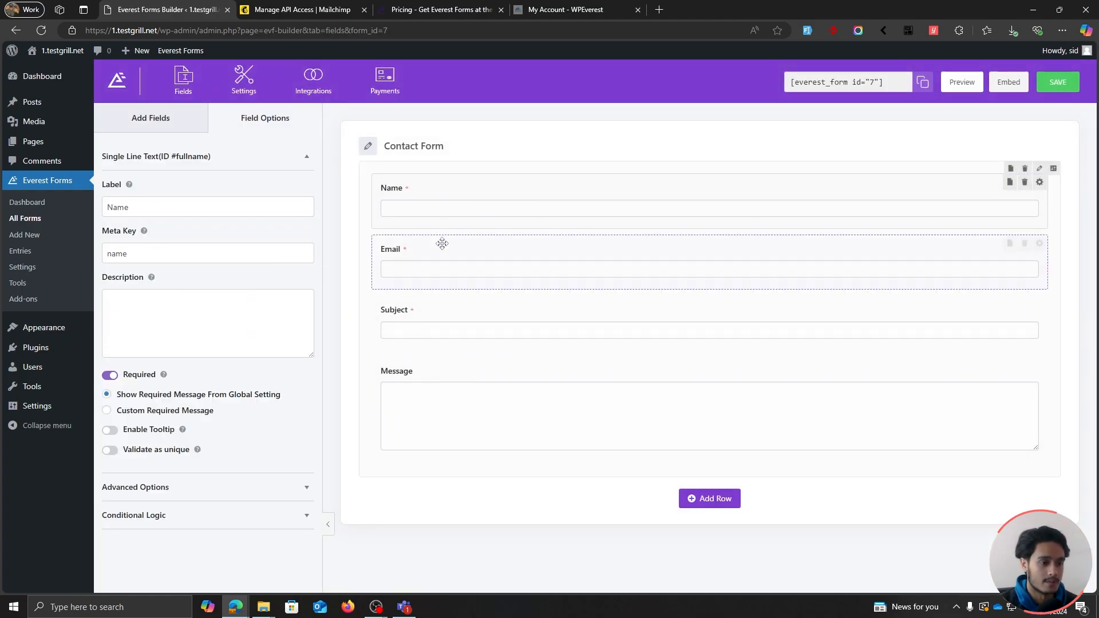
{"action": "left_click", "coordinate": [441, 245]}
{"action": "left_click", "coordinate": [438, 304]}
{"action": "left_click", "coordinate": [439, 369]}
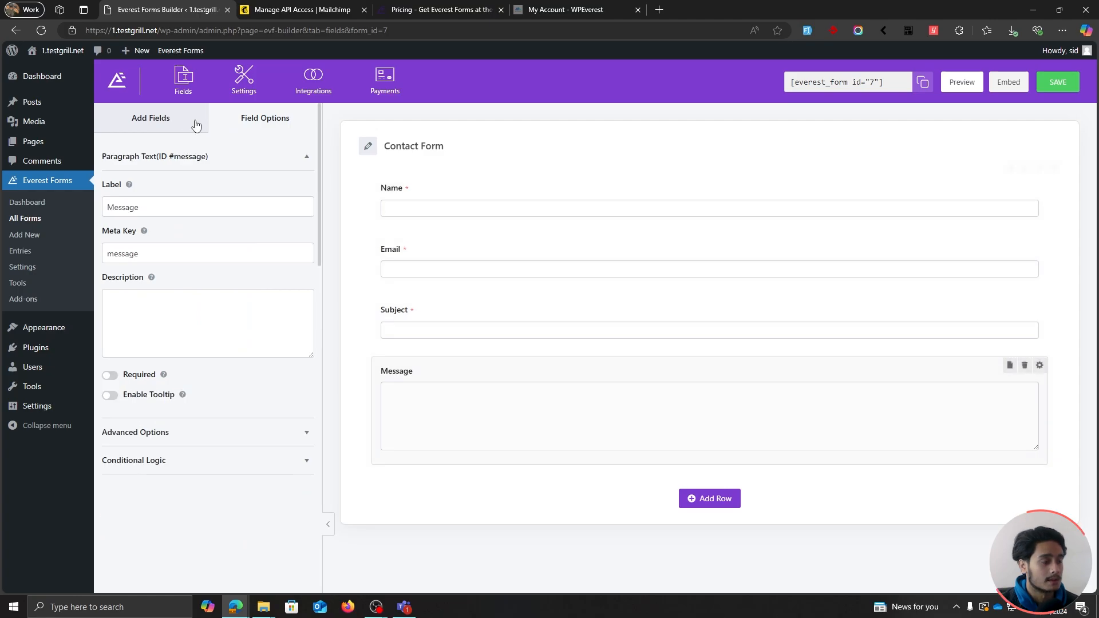
{"action": "left_click", "coordinate": [173, 119]}
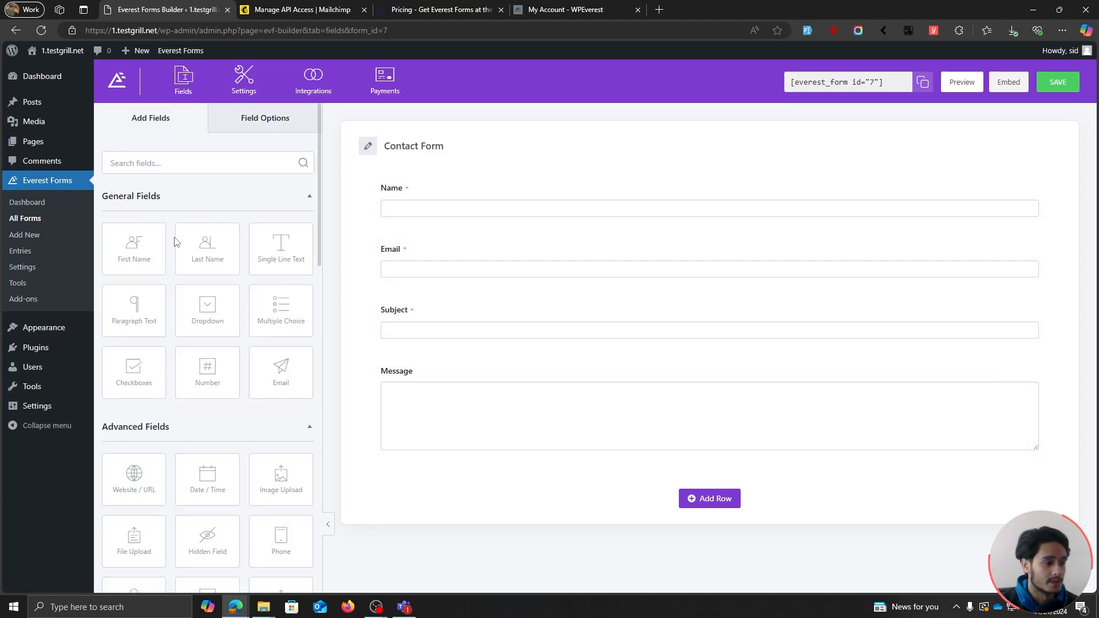
{"action": "scroll", "coordinate": [169, 235], "scroll_direction": "down", "scroll_amount": 14}
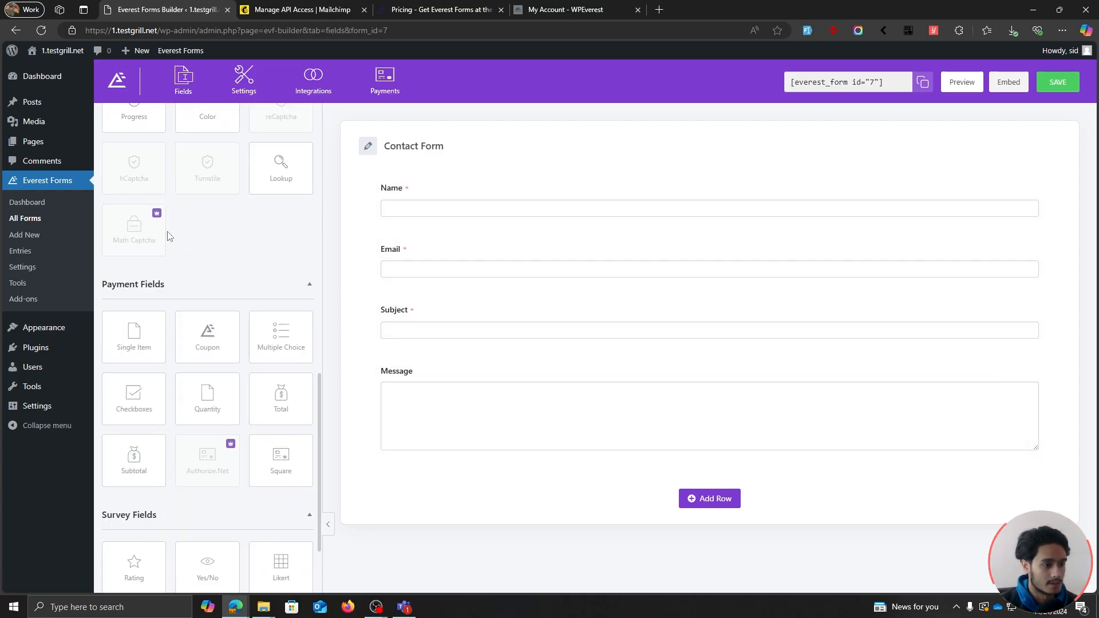
{"action": "scroll", "coordinate": [169, 235], "scroll_direction": "up", "scroll_amount": 14}
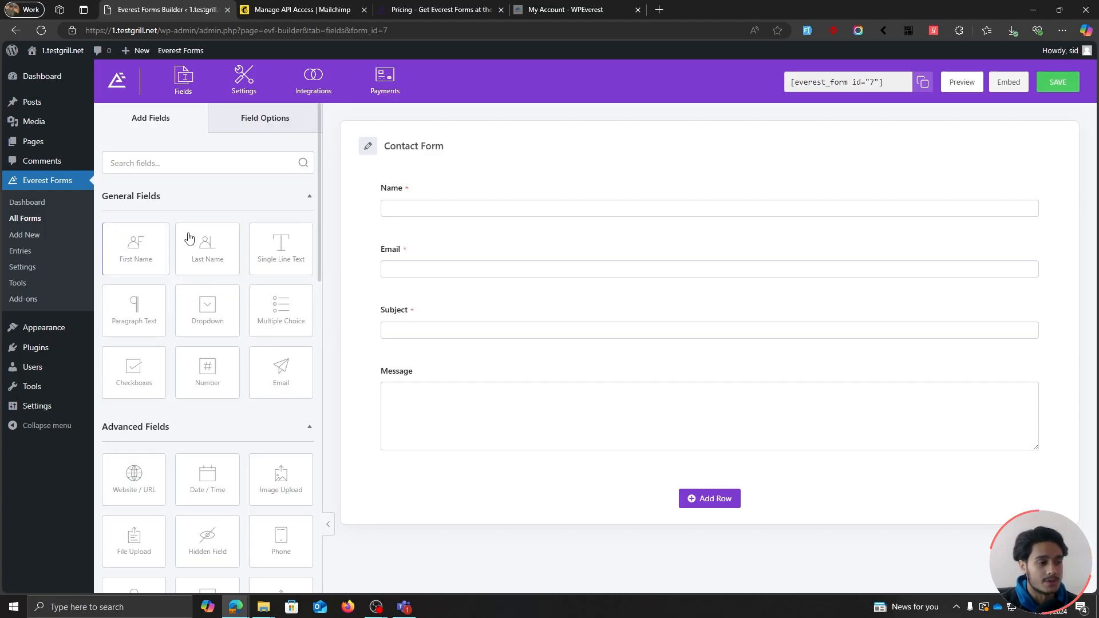
{"action": "left_click_drag", "start_coordinate": [129, 244], "coordinate": [94, 240]}
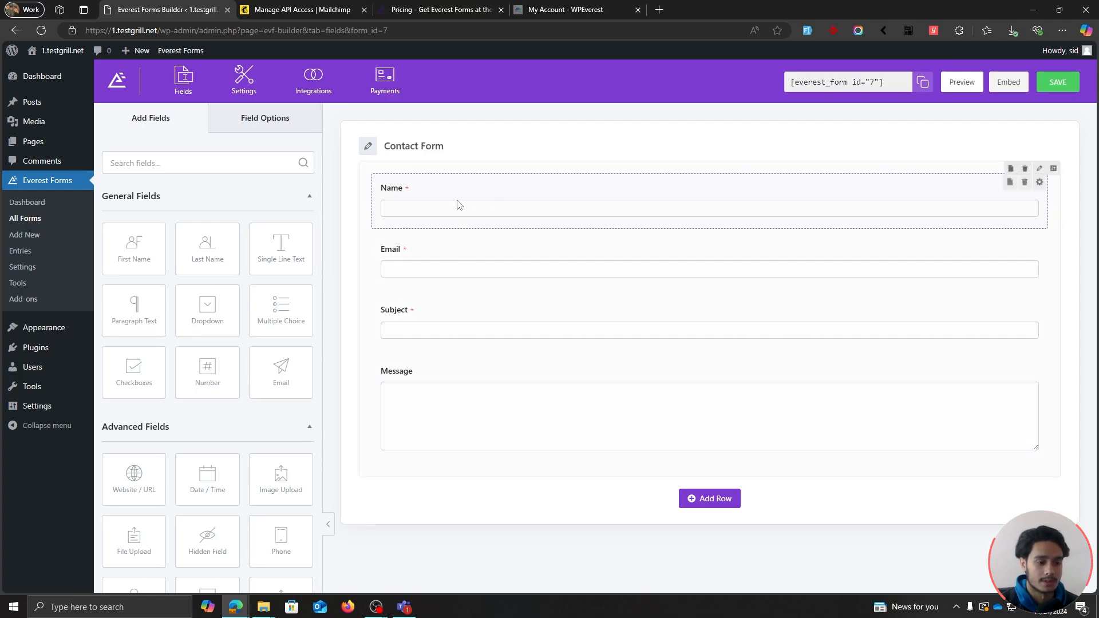
Switch to the Mailchimp site and open the audience fields and MERGE tags settings of the TG Video Marketing audience
{"action": "left_click", "coordinate": [281, 8]}
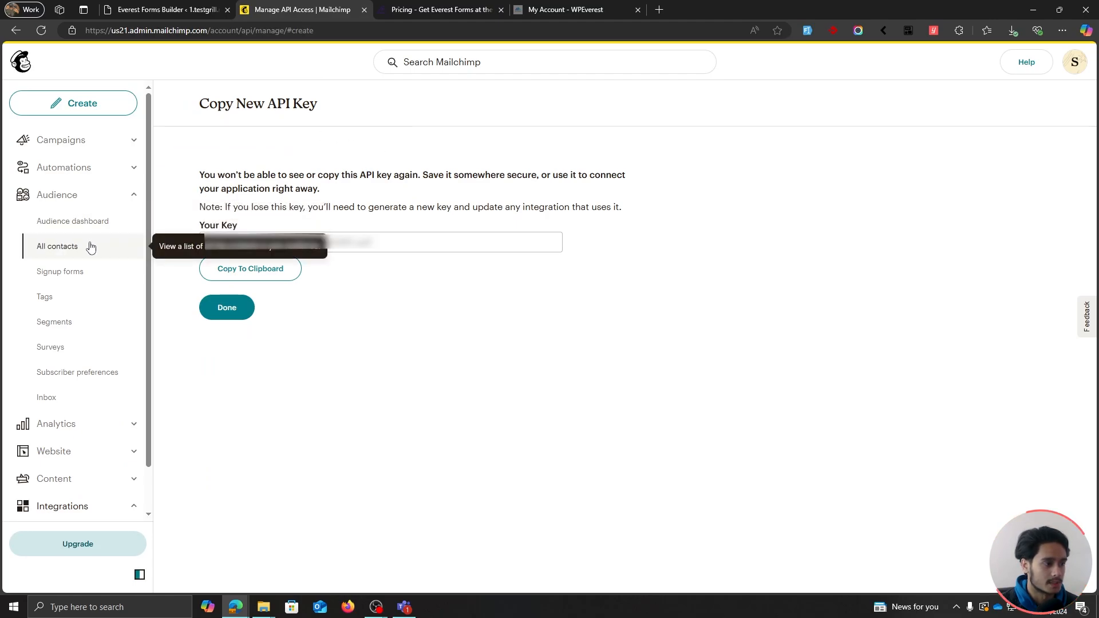
{"action": "left_click", "coordinate": [89, 246]}
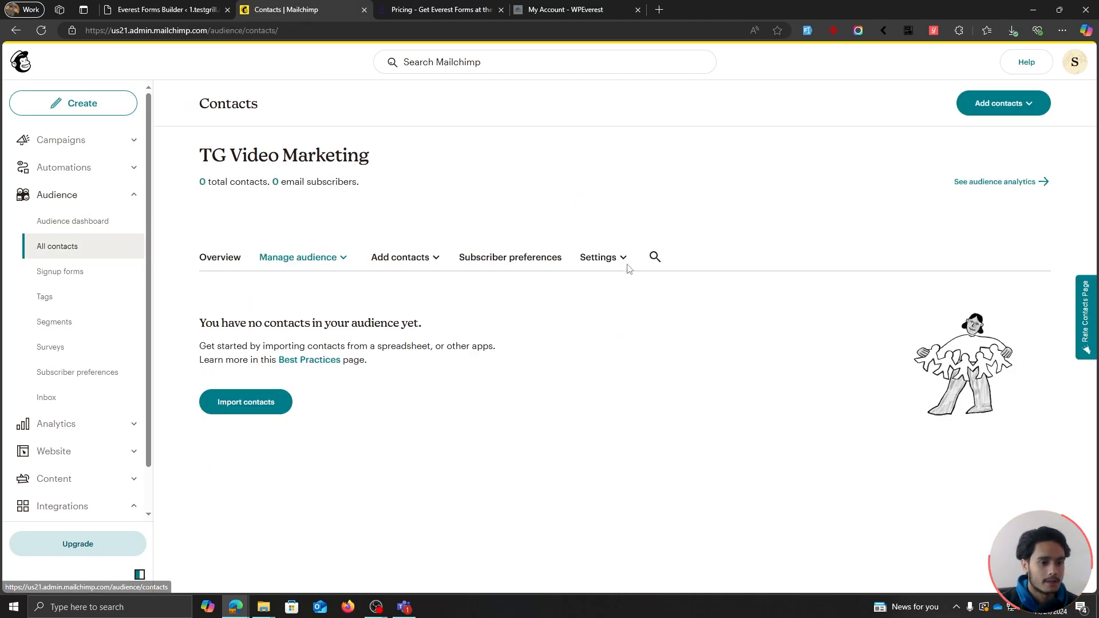
{"action": "left_click", "coordinate": [622, 262]}
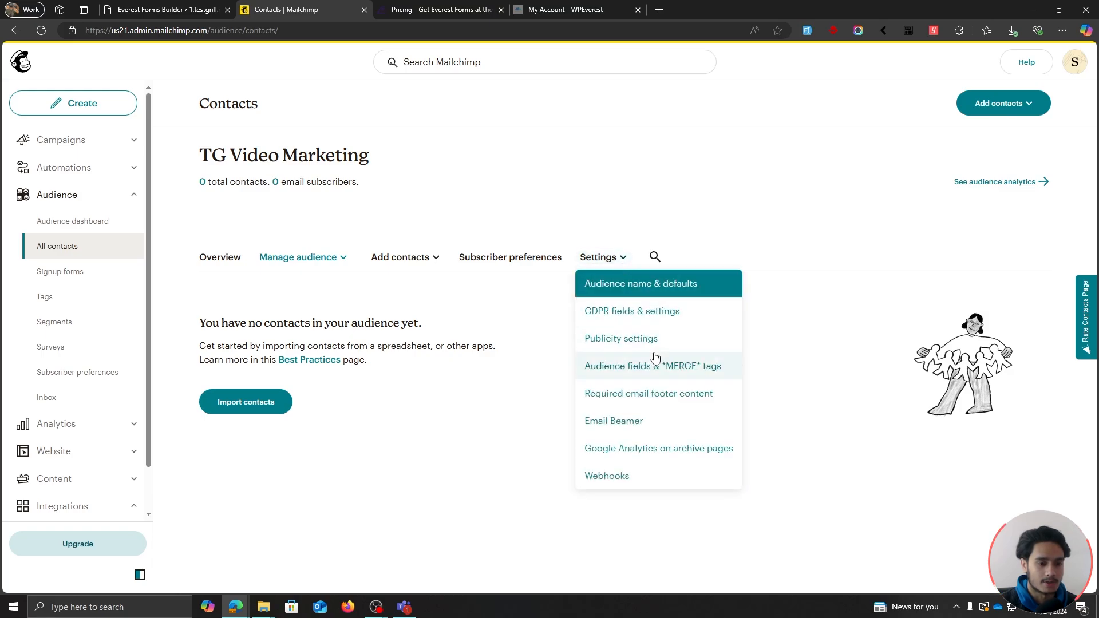
{"action": "left_click", "coordinate": [613, 374]}
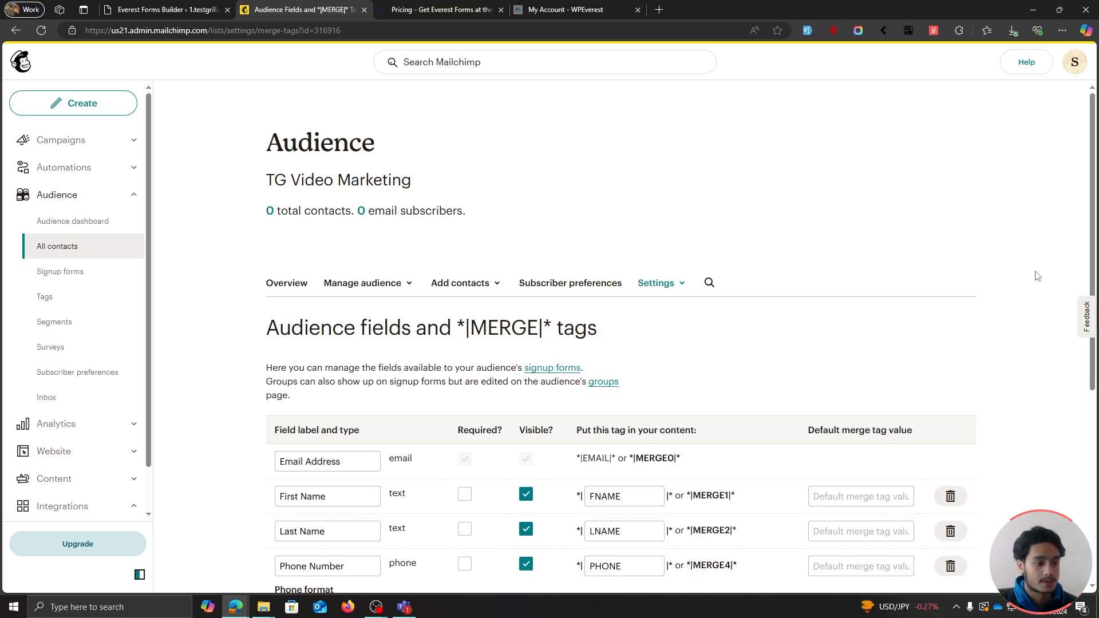
Review the Mailchimp audience's fields and the field types that can be added, without adding one
{"action": "scroll", "coordinate": [1041, 282], "scroll_direction": "down", "scroll_amount": 4}
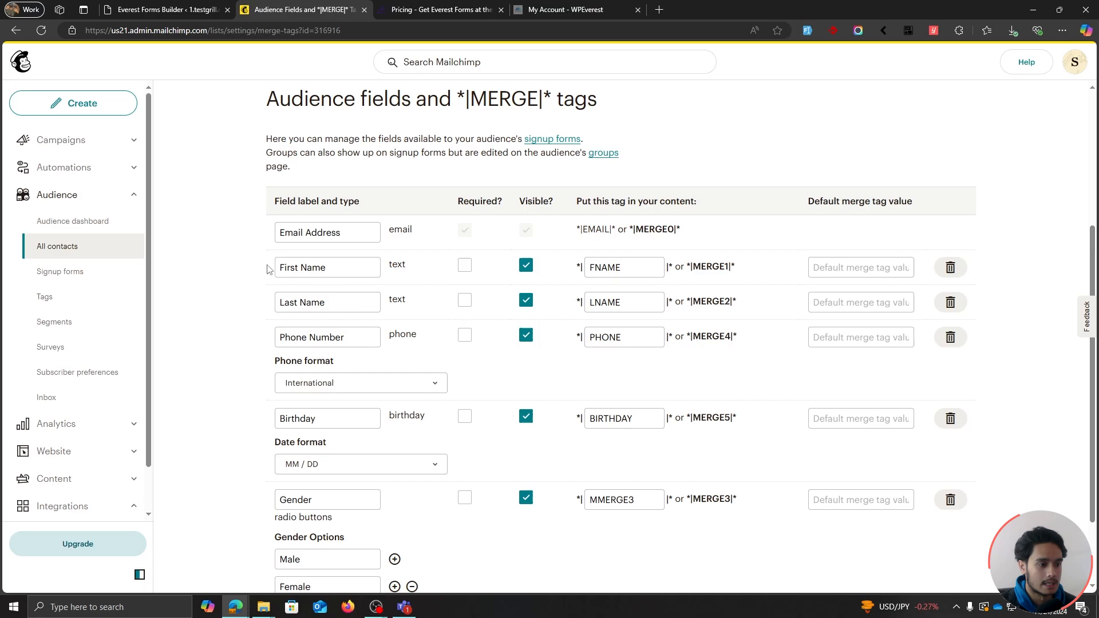
{"action": "scroll", "coordinate": [240, 321], "scroll_direction": "down", "scroll_amount": 1}
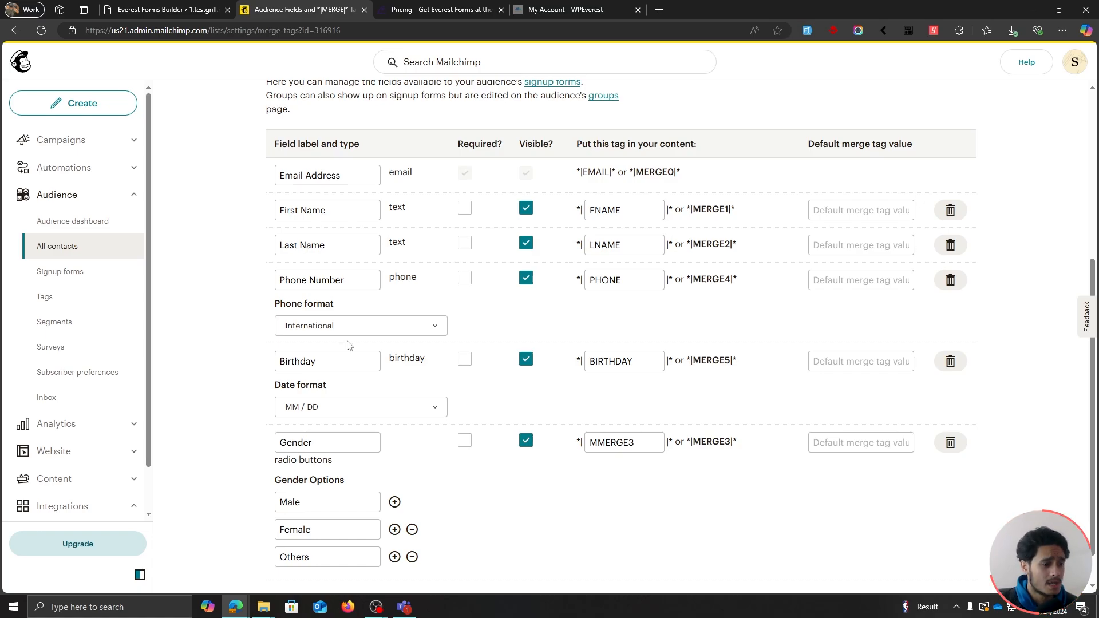
{"action": "scroll", "coordinate": [227, 370], "scroll_direction": "down", "scroll_amount": 1}
{"action": "left_click", "coordinate": [395, 570]}
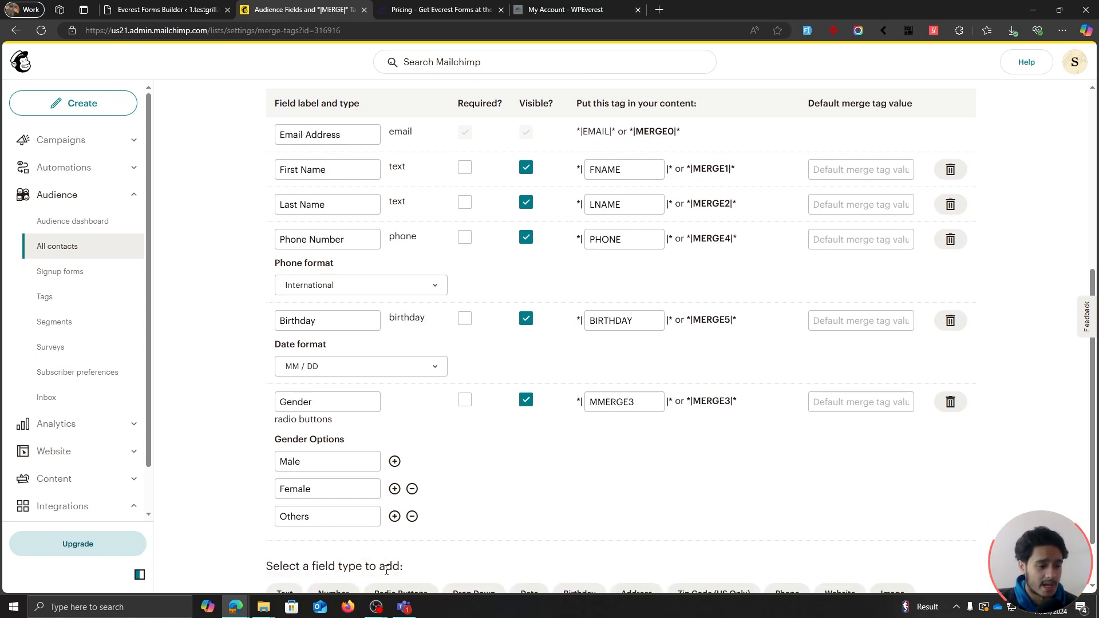
{"action": "scroll", "coordinate": [245, 473], "scroll_direction": "down", "scroll_amount": 2}
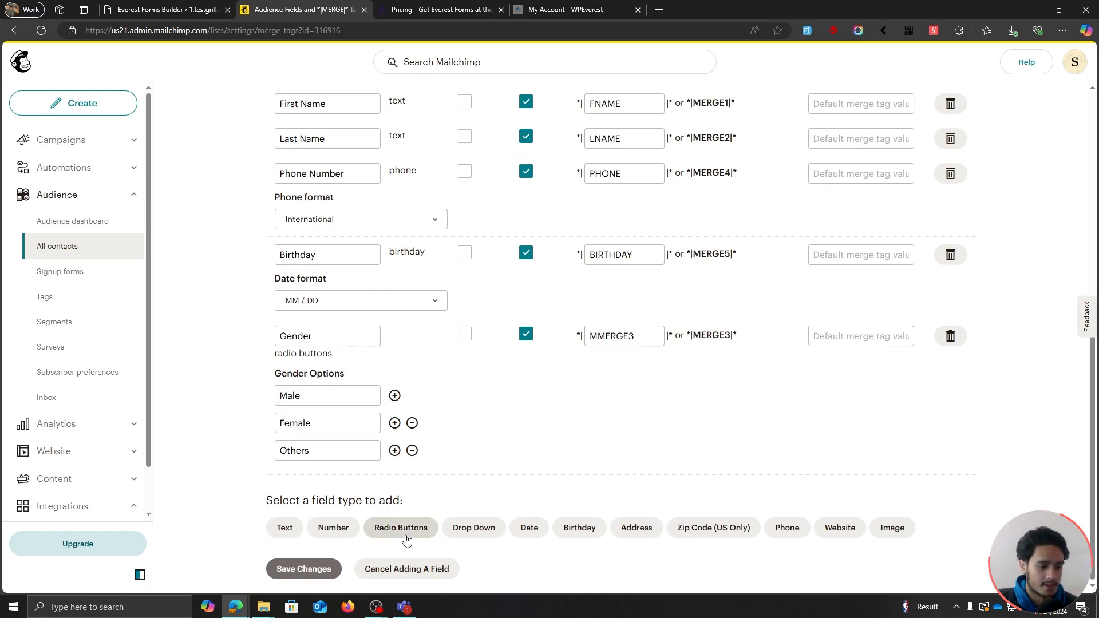
{"action": "left_click", "coordinate": [406, 569]}
{"action": "scroll", "coordinate": [258, 241], "scroll_direction": "up", "scroll_amount": 1}
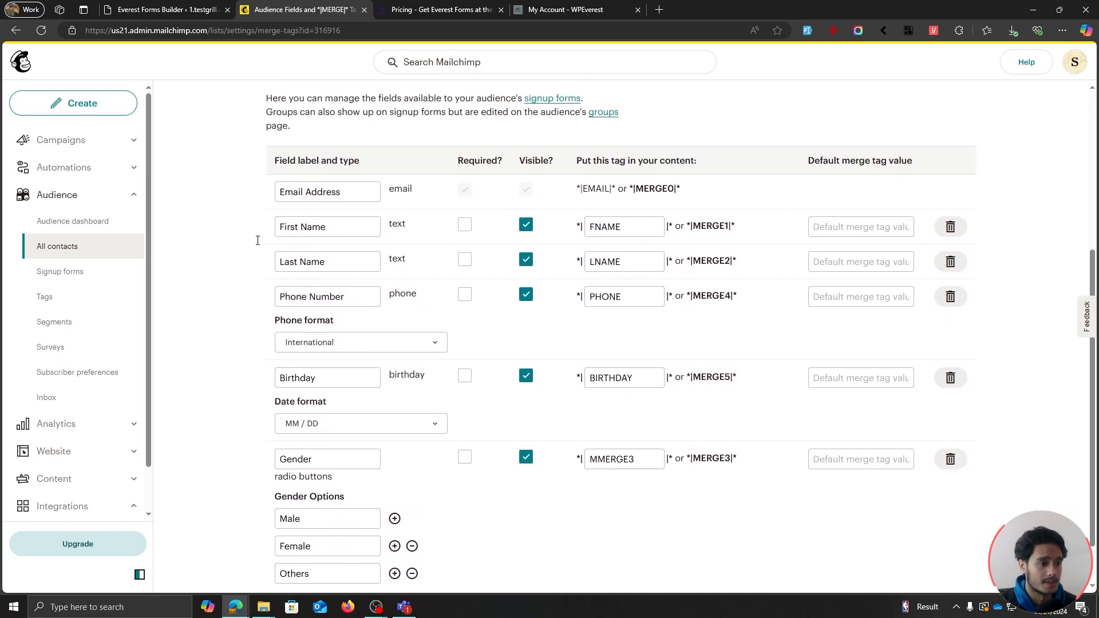
{"action": "scroll", "coordinate": [928, 395], "scroll_direction": "down", "scroll_amount": 1}
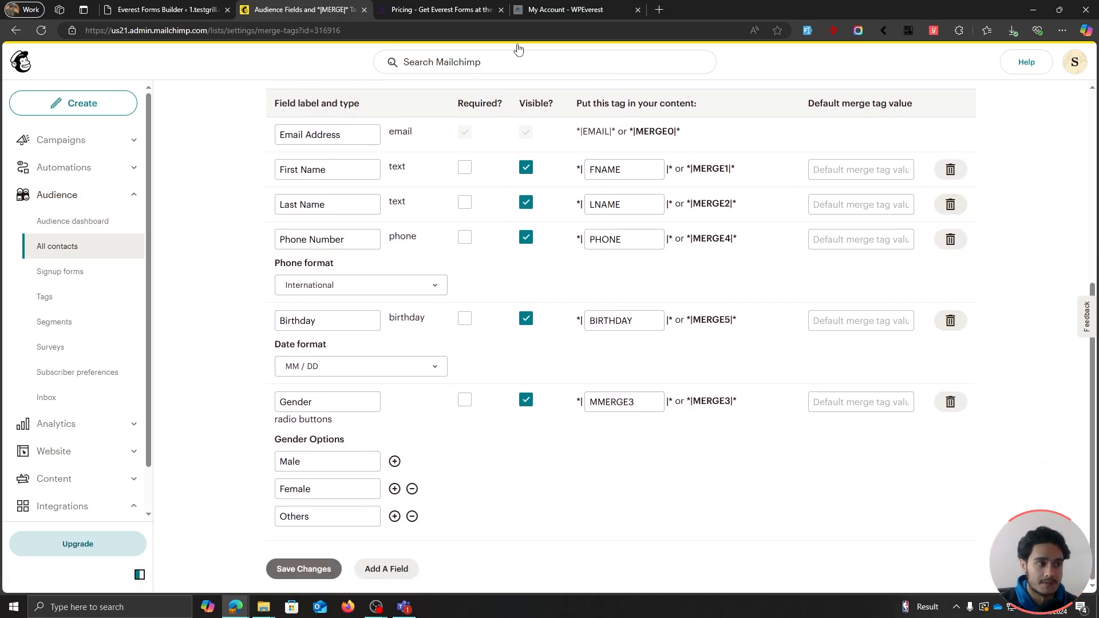
Return to the Everest Forms builder and change the Contact Form's row to a two-column layout
{"action": "left_click", "coordinate": [181, 8]}
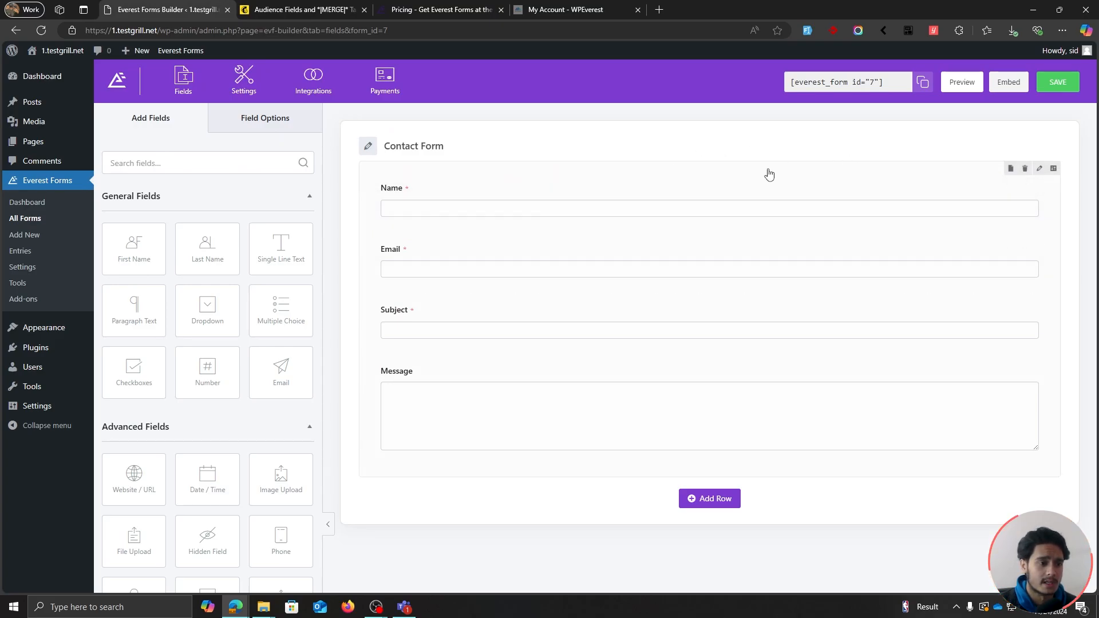
{"action": "left_click", "coordinate": [1040, 170]}
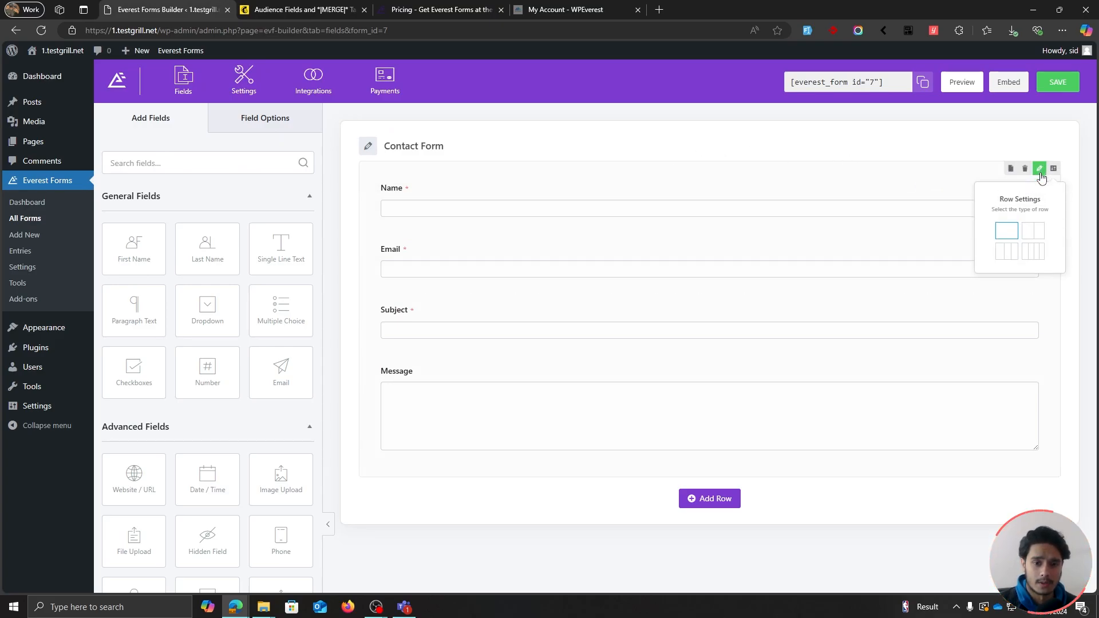
{"action": "left_click", "coordinate": [1033, 235]}
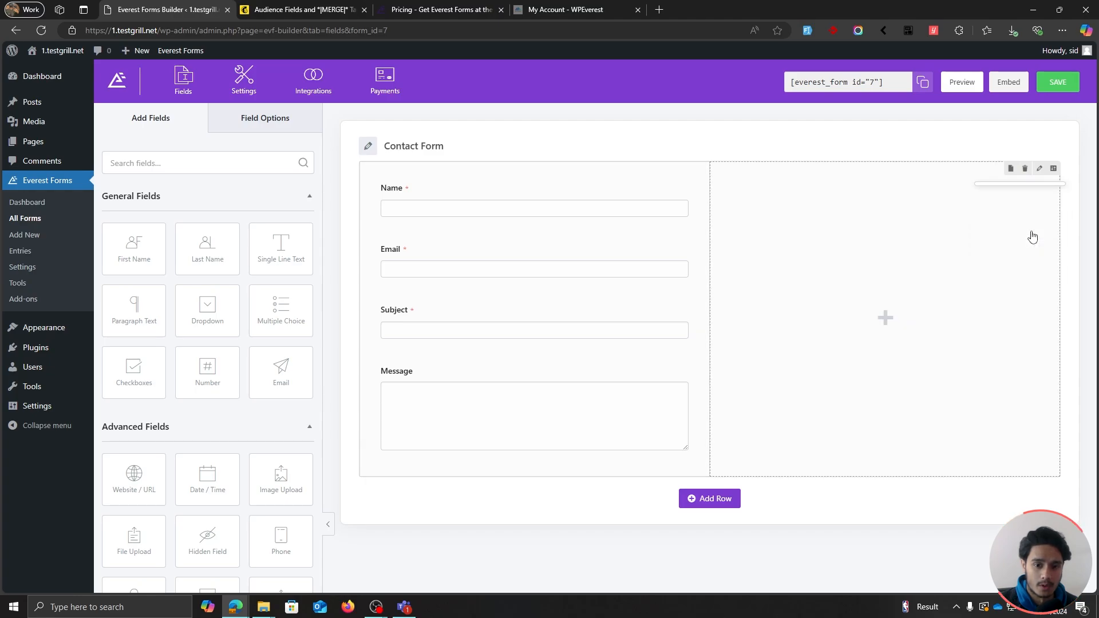
Delete the Name, Subject and Message fields from the Contact Form
{"action": "left_click", "coordinate": [480, 191]}
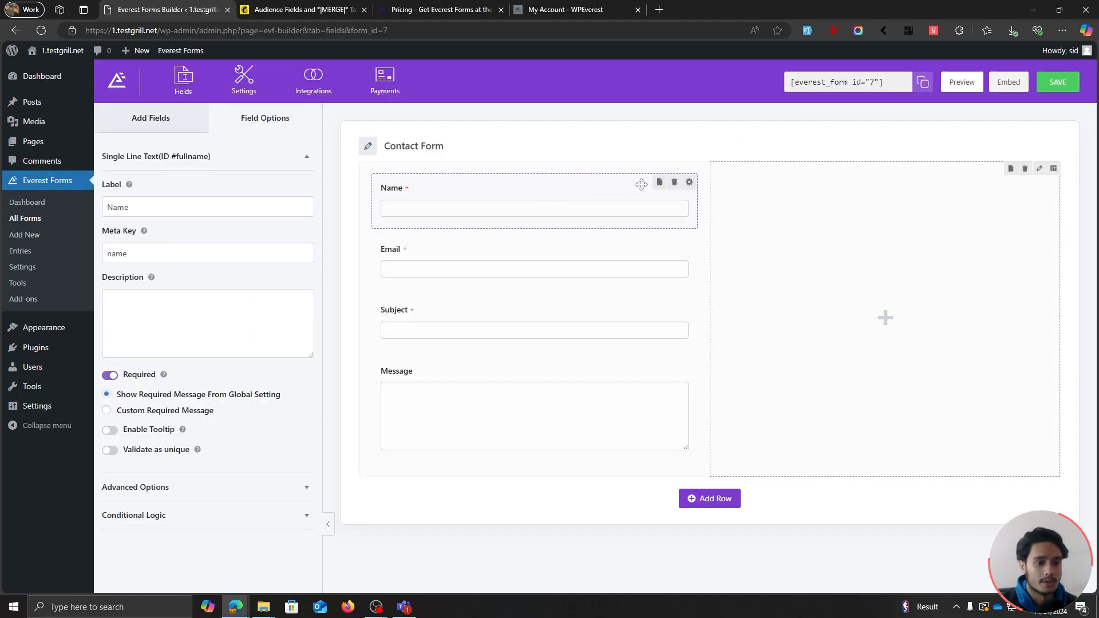
{"action": "left_click", "coordinate": [674, 182]}
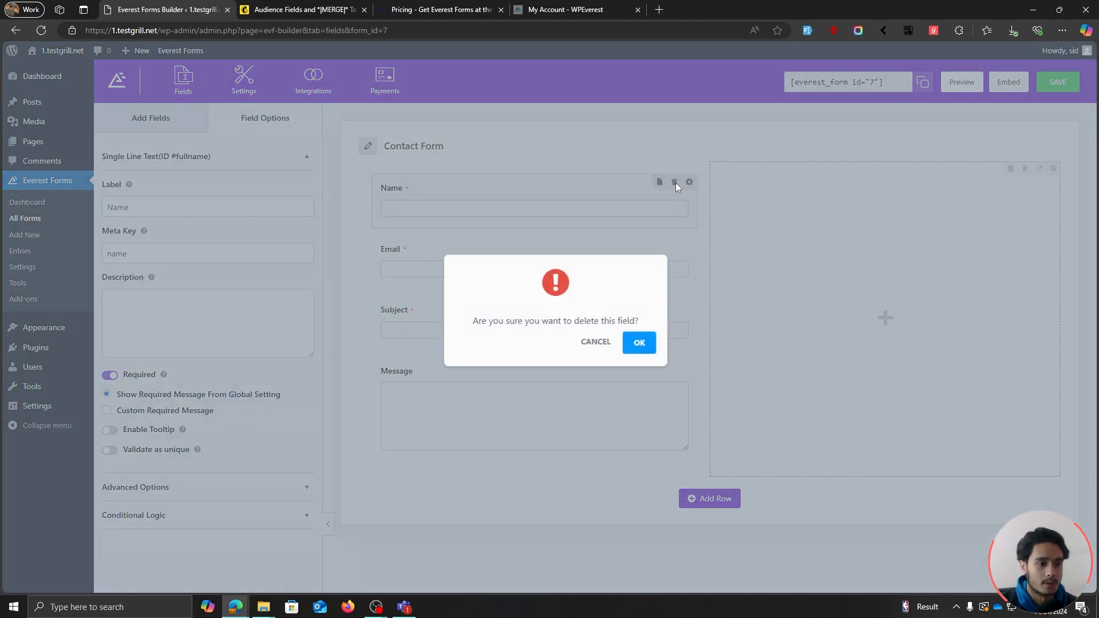
{"action": "left_click", "coordinate": [638, 350]}
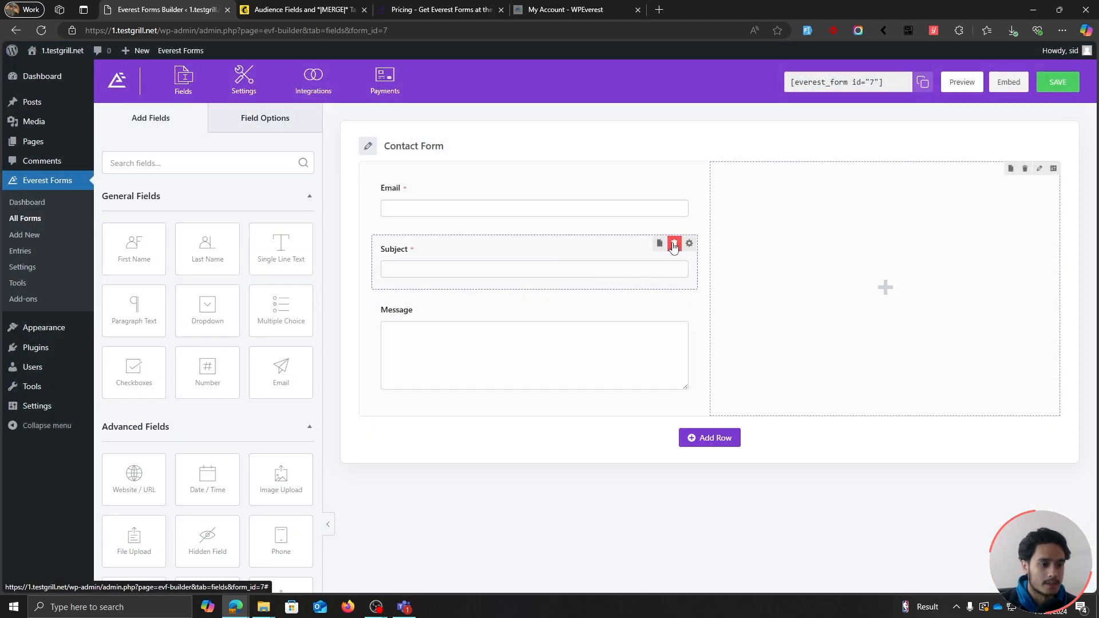
{"action": "left_click", "coordinate": [674, 245]}
{"action": "left_click", "coordinate": [635, 351]}
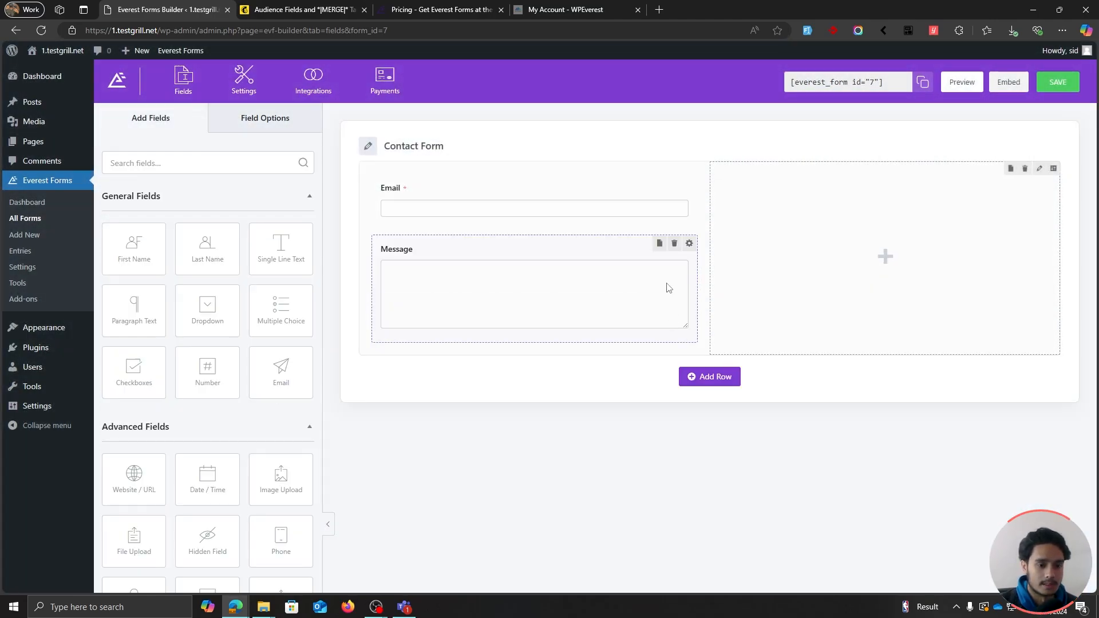
{"action": "left_click", "coordinate": [674, 244]}
{"action": "left_click", "coordinate": [639, 359]}
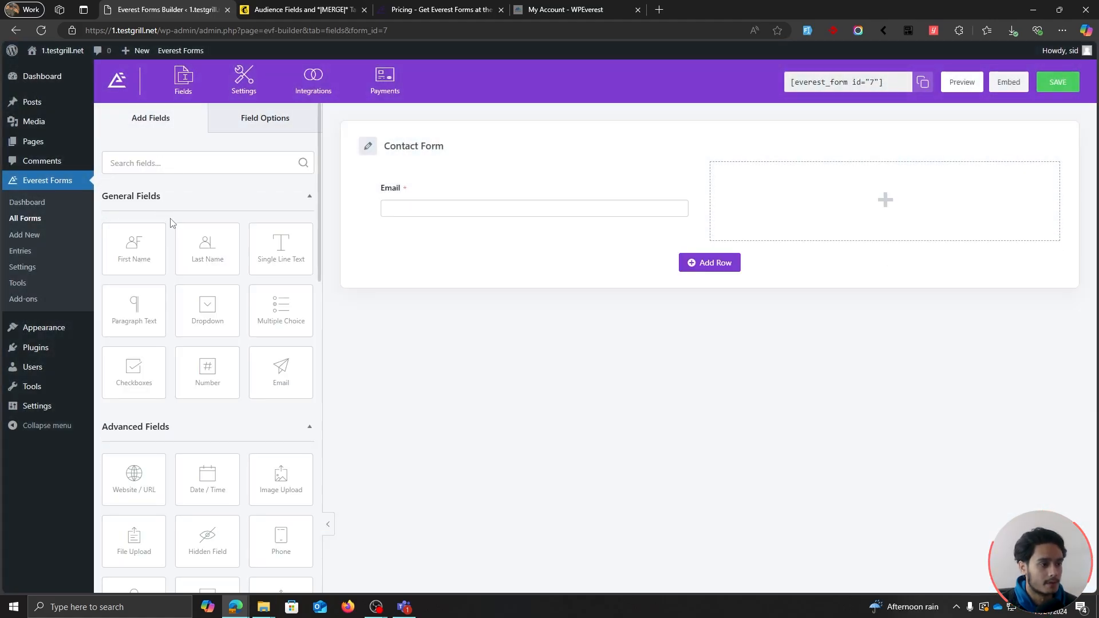
Add First Name above Email in the first column, and Last Name and Phone in the second column
{"action": "left_click_drag", "start_coordinate": [140, 245], "coordinate": [424, 194]}
{"action": "left_click_drag", "start_coordinate": [207, 246], "coordinate": [767, 177]}
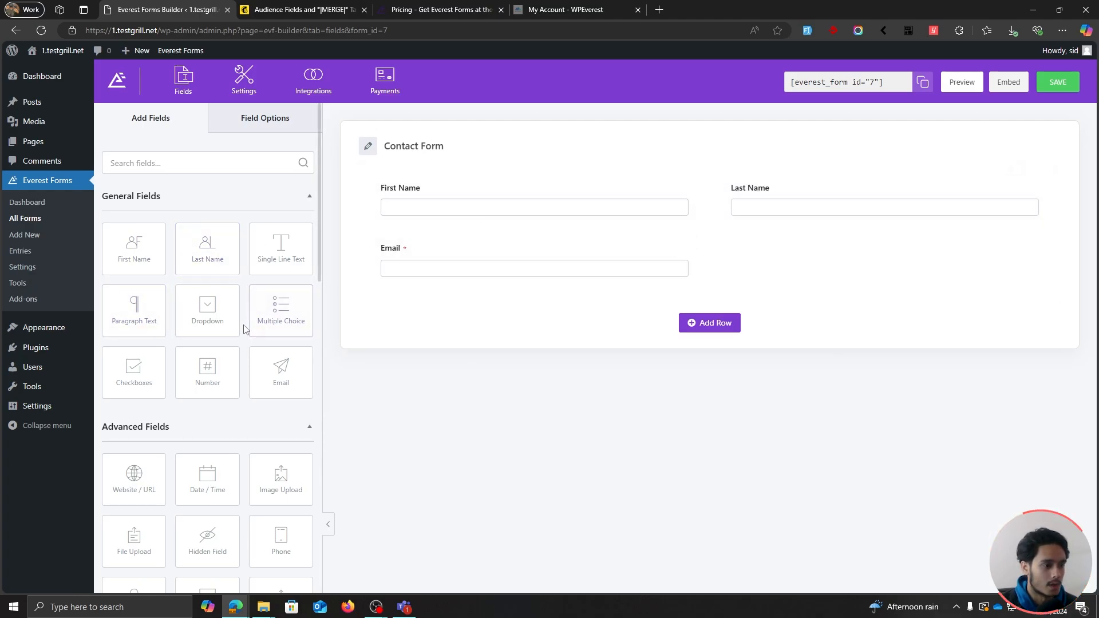
{"action": "scroll", "coordinate": [244, 330], "scroll_direction": "down", "scroll_amount": 2}
{"action": "left_click_drag", "start_coordinate": [270, 427], "coordinate": [763, 259]}
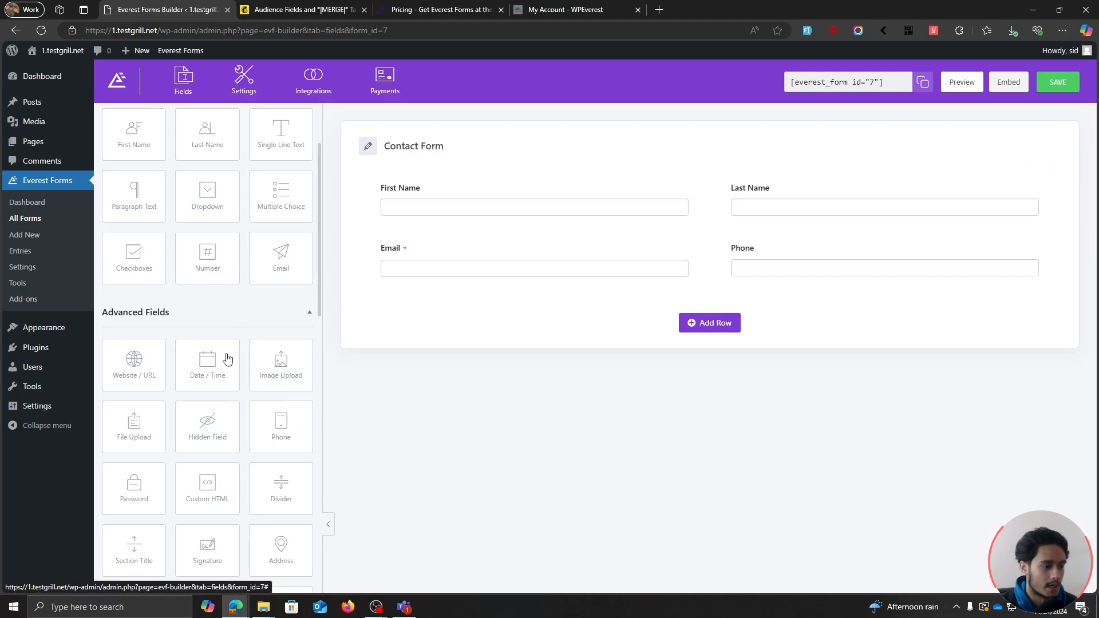
Add a Date / Time field below Email and a Multiple Choice field below Phone in the Contact Form
{"action": "left_click_drag", "start_coordinate": [450, 260], "coordinate": [429, 309]}
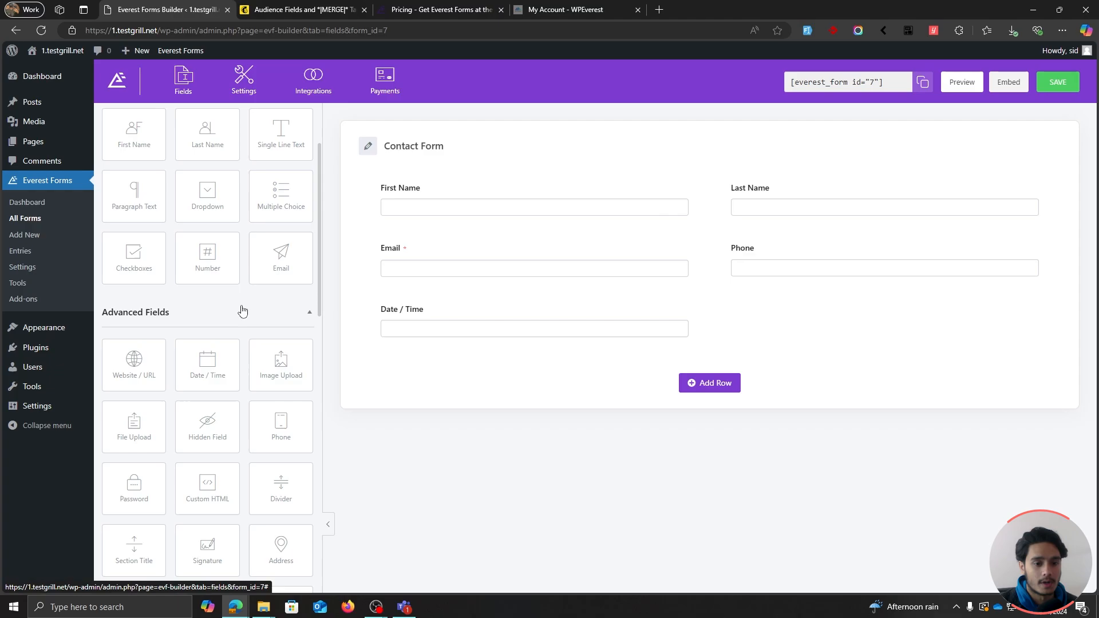
{"action": "scroll", "coordinate": [243, 311], "scroll_direction": "up", "scroll_amount": 1}
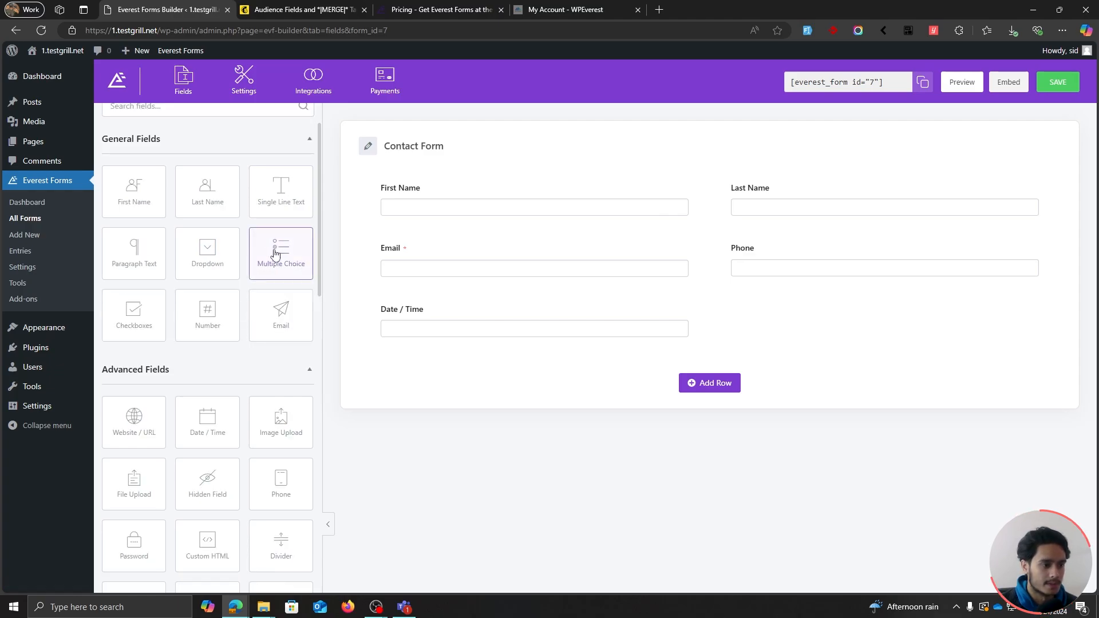
{"action": "left_click_drag", "start_coordinate": [277, 248], "coordinate": [758, 335]}
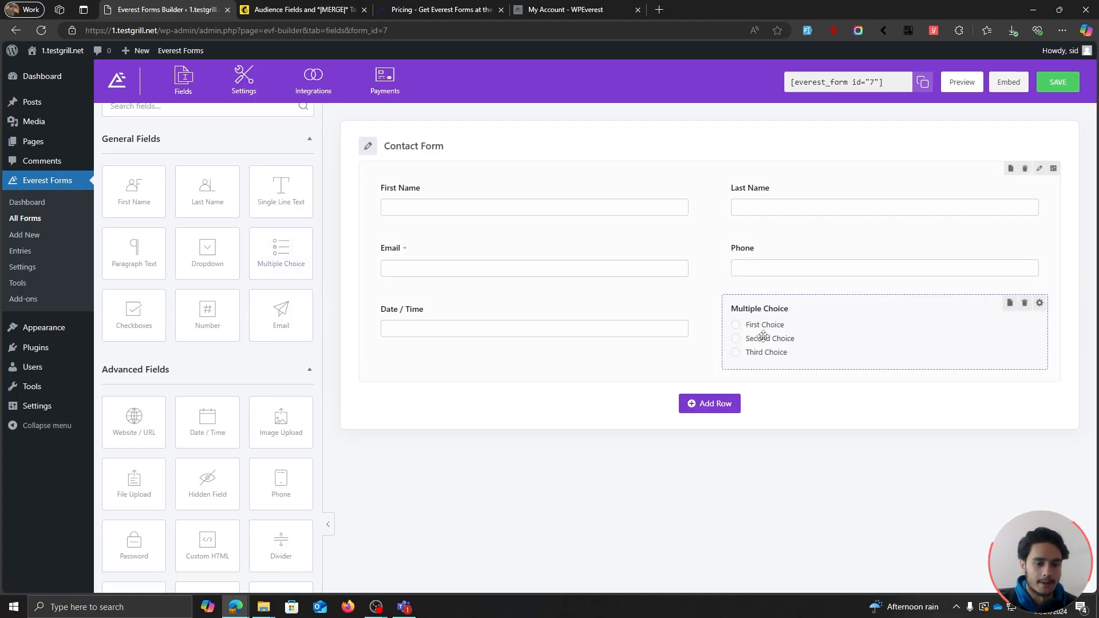
Make the First Name and Last Name fields required, and check that Email is required too
{"action": "left_click", "coordinate": [431, 186]}
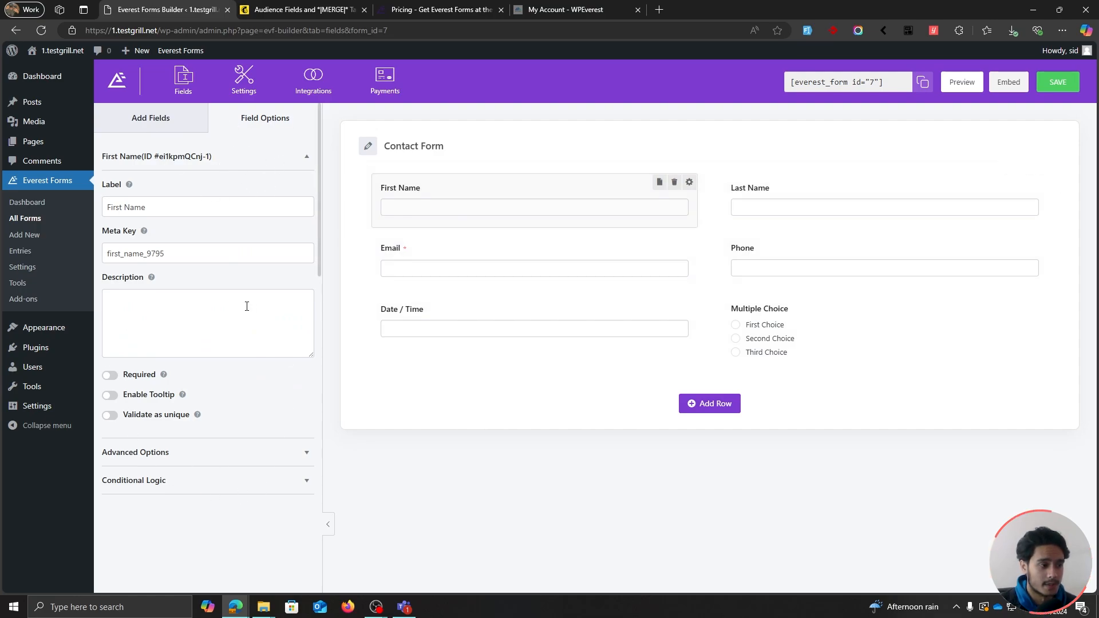
{"action": "left_click_drag", "start_coordinate": [157, 209], "coordinate": [106, 208]}
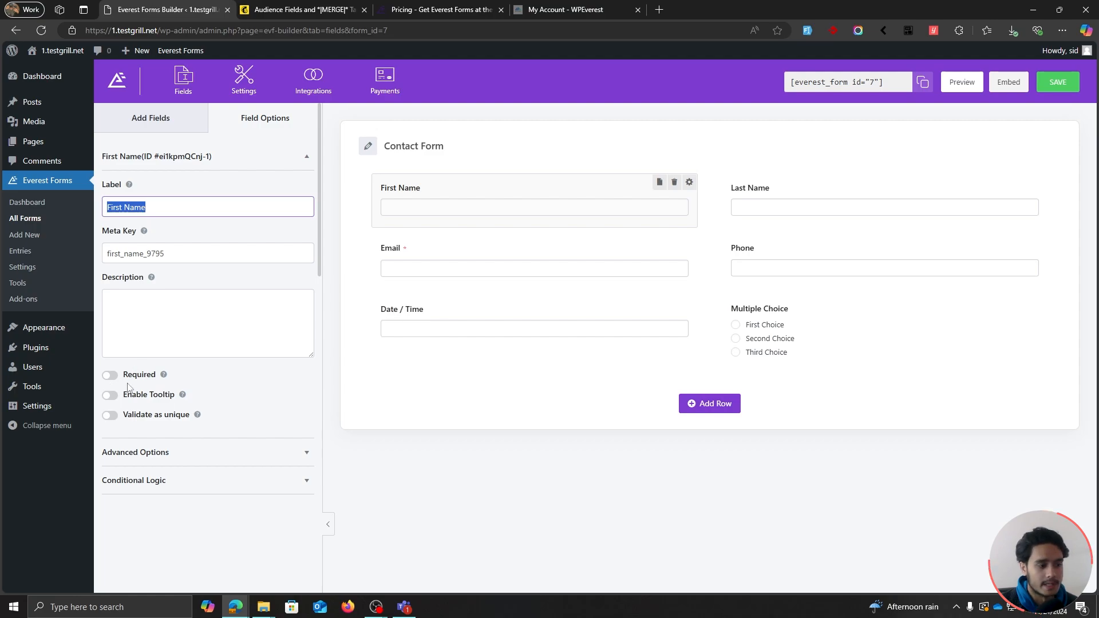
{"action": "left_click", "coordinate": [237, 384]}
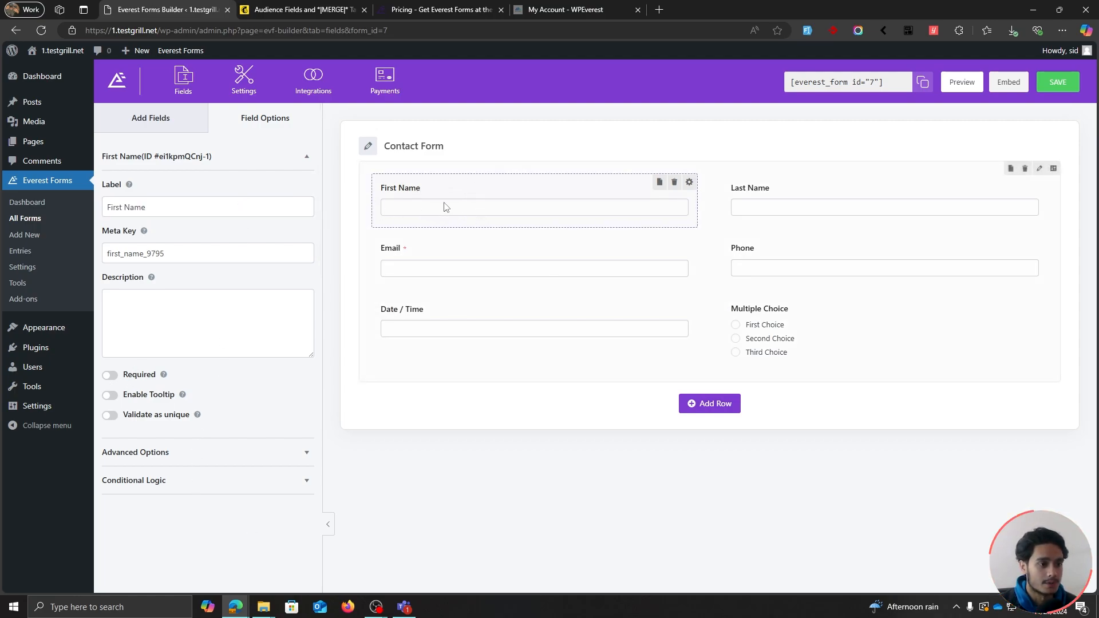
{"action": "left_click", "coordinate": [110, 375]}
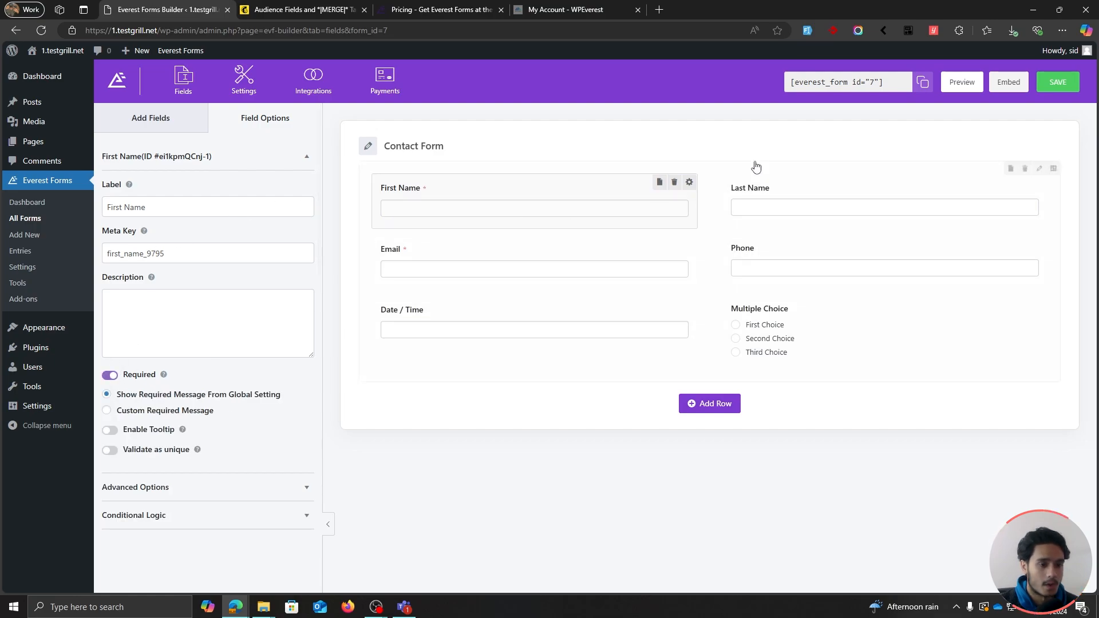
{"action": "left_click", "coordinate": [744, 186]}
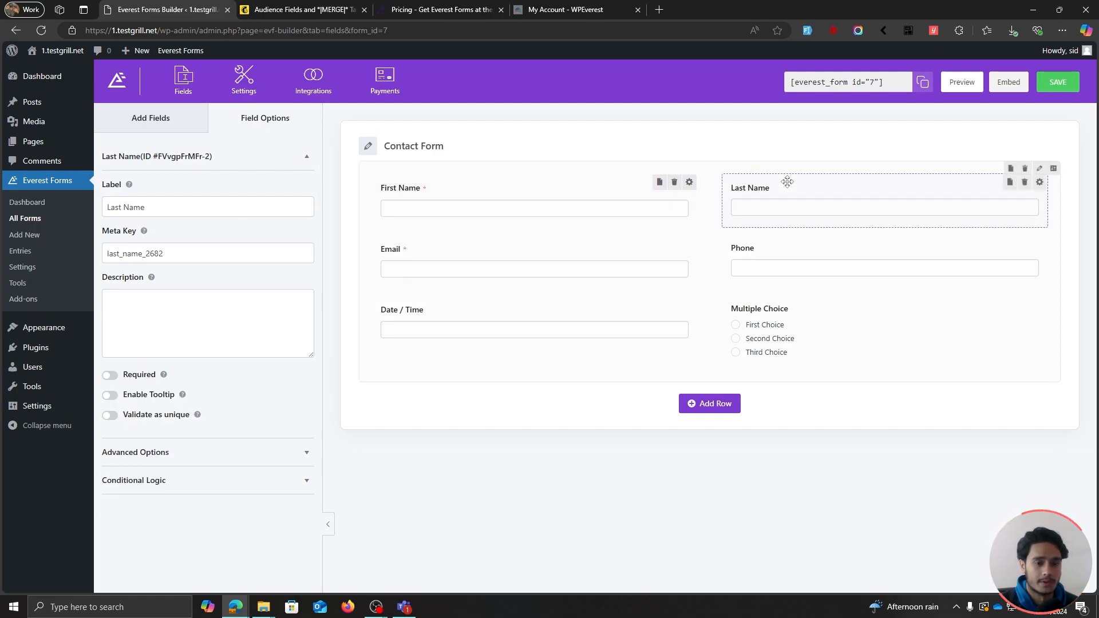
{"action": "left_click", "coordinate": [110, 375]}
{"action": "left_click", "coordinate": [414, 252]}
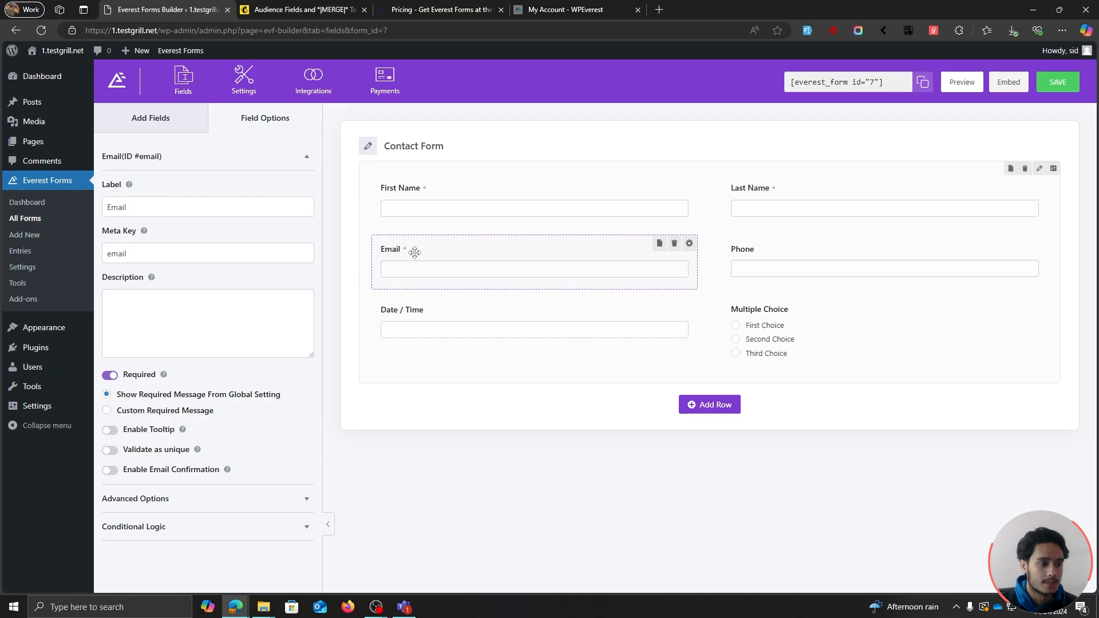
Make the Phone field required and change its label to Phone Number
{"action": "left_click", "coordinate": [796, 251]}
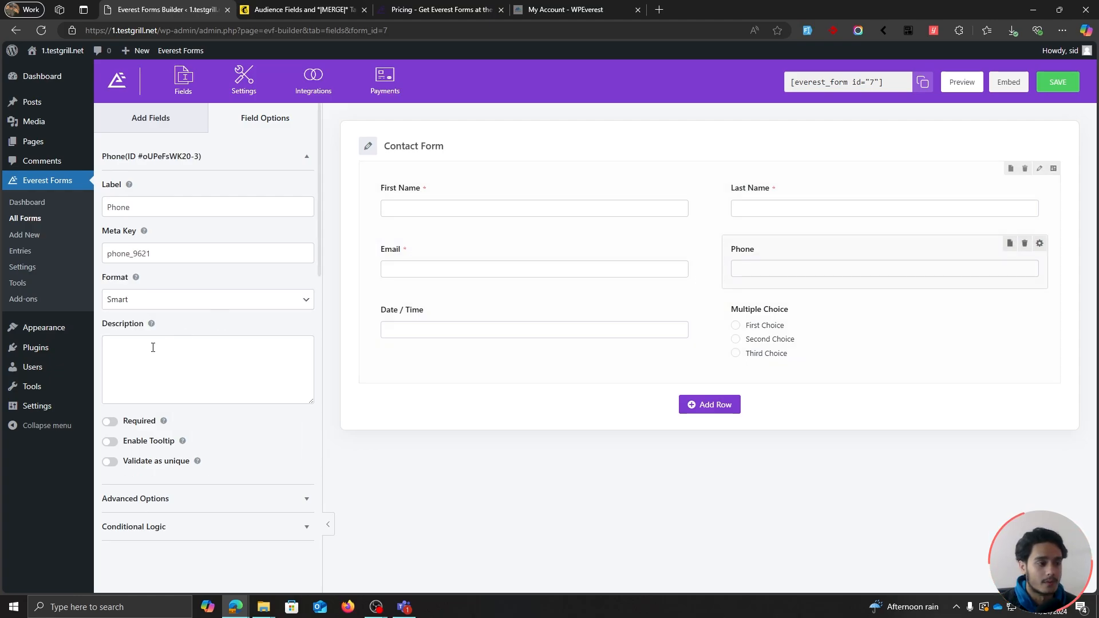
{"action": "left_click", "coordinate": [111, 423]}
{"action": "left_click", "coordinate": [189, 203]}
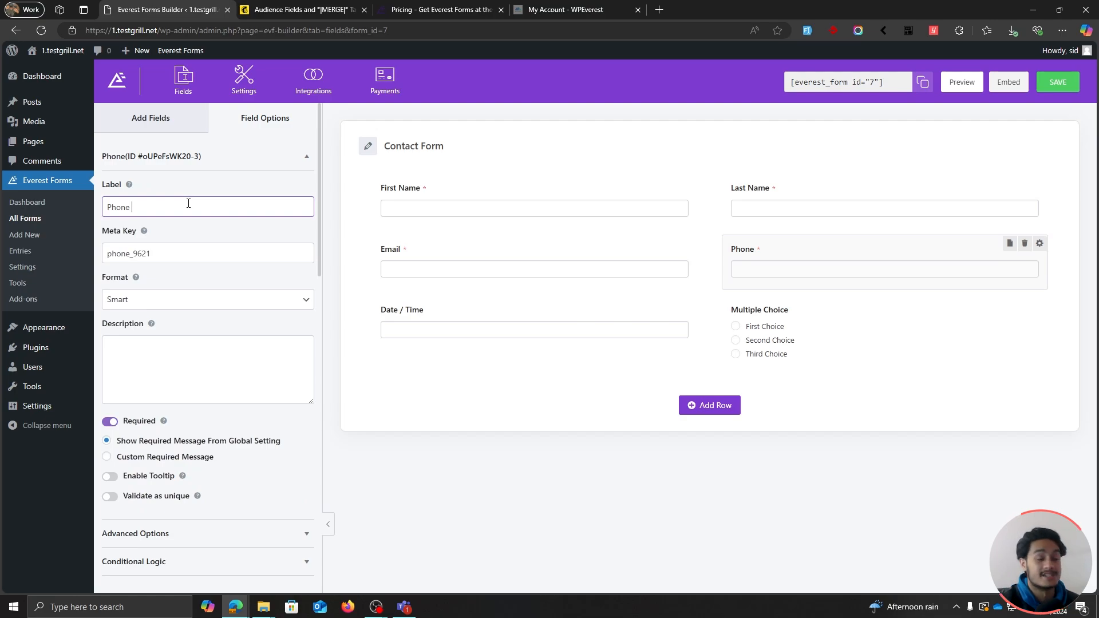
{"action": "type", "text": "Number"}
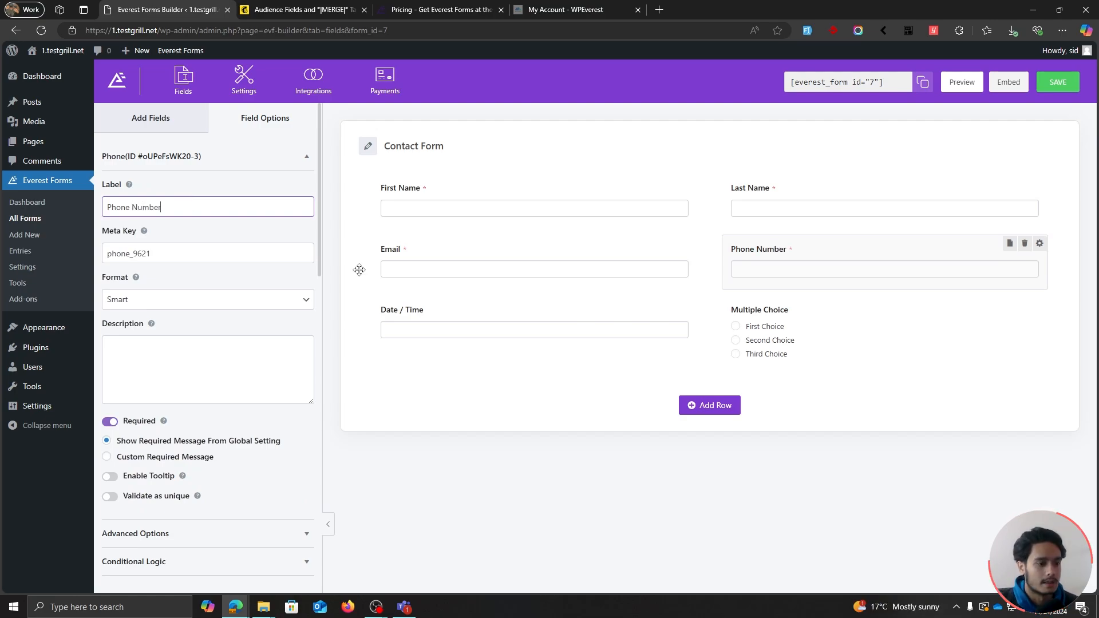
Relabel the Date / Time field as Birthday, keep its style as Picker, and make it required
{"action": "left_click", "coordinate": [439, 314]}
{"action": "triple_click", "coordinate": [173, 210]}
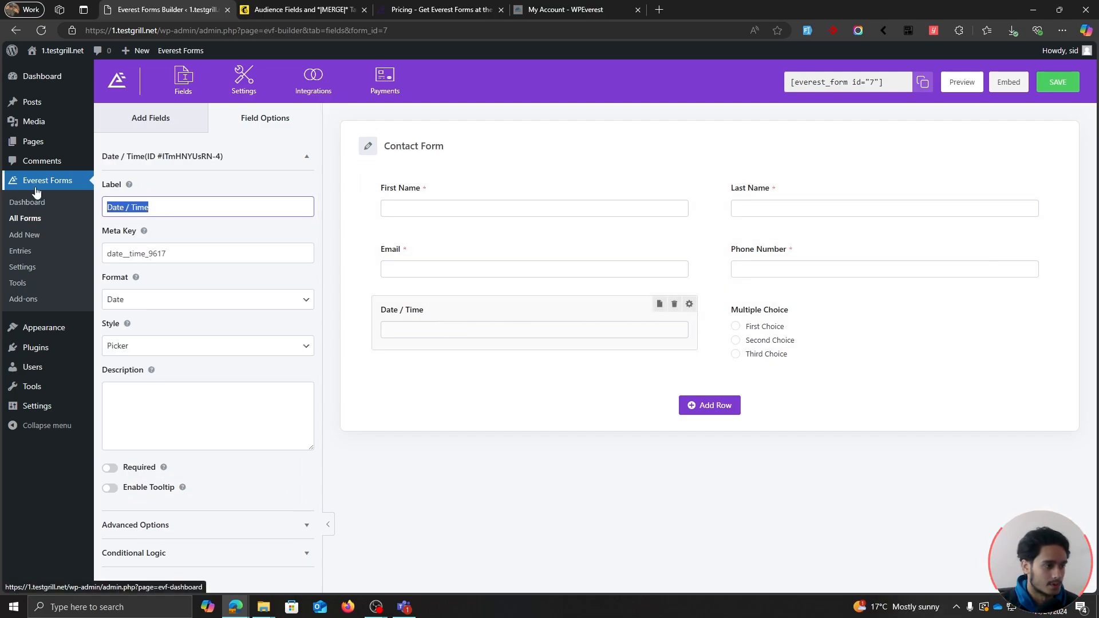
{"action": "type", "text": "Birthday"}
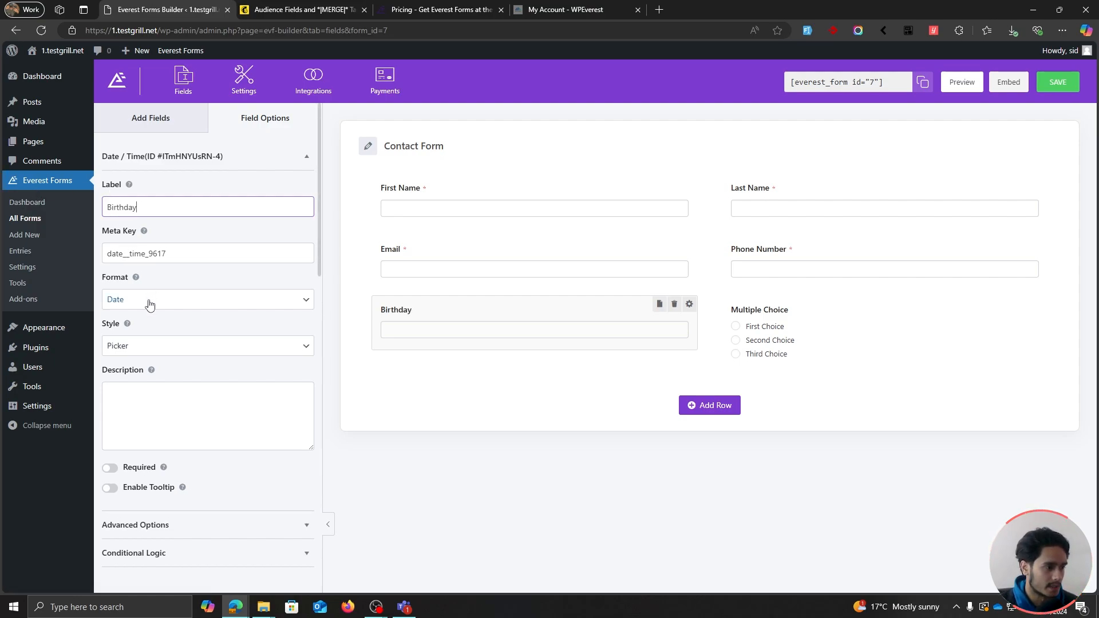
{"action": "left_click", "coordinate": [206, 345]}
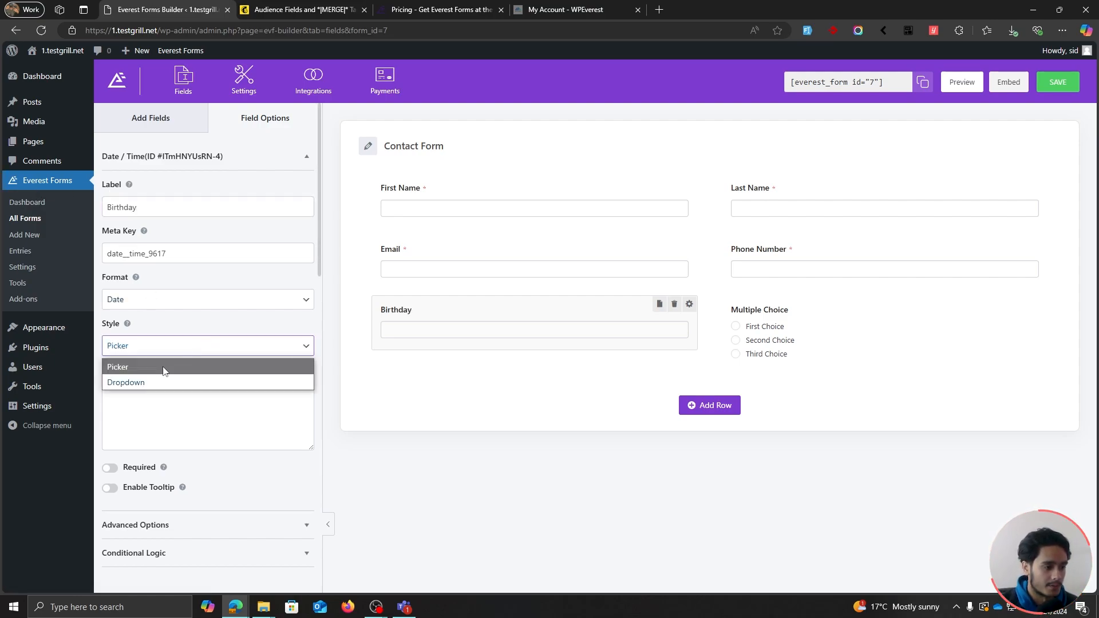
{"action": "left_click", "coordinate": [138, 369]}
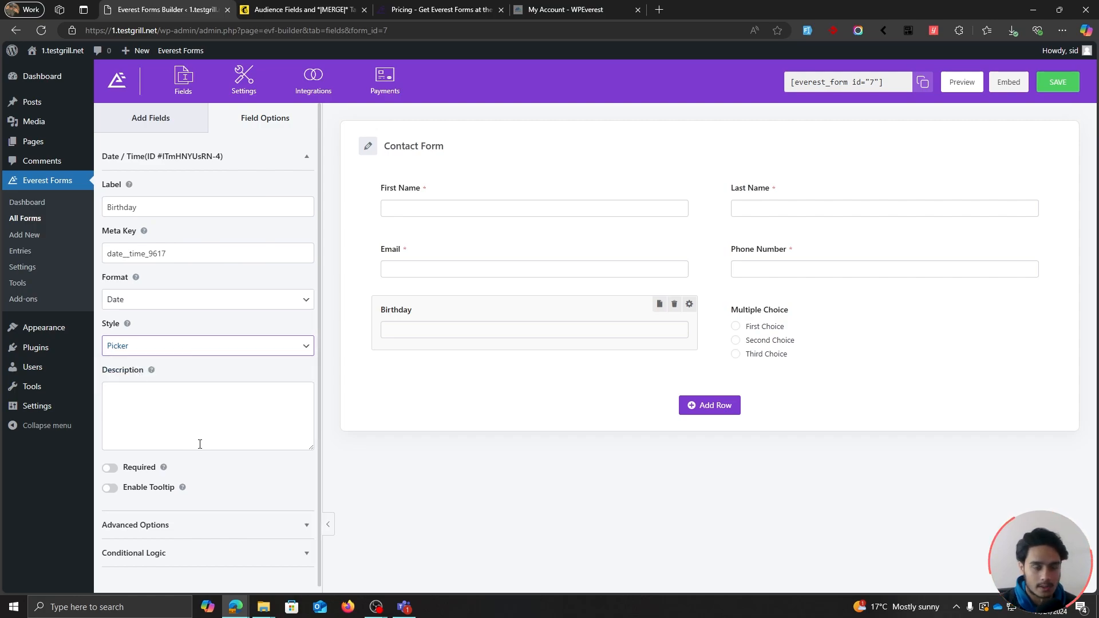
{"action": "left_click", "coordinate": [111, 469]}
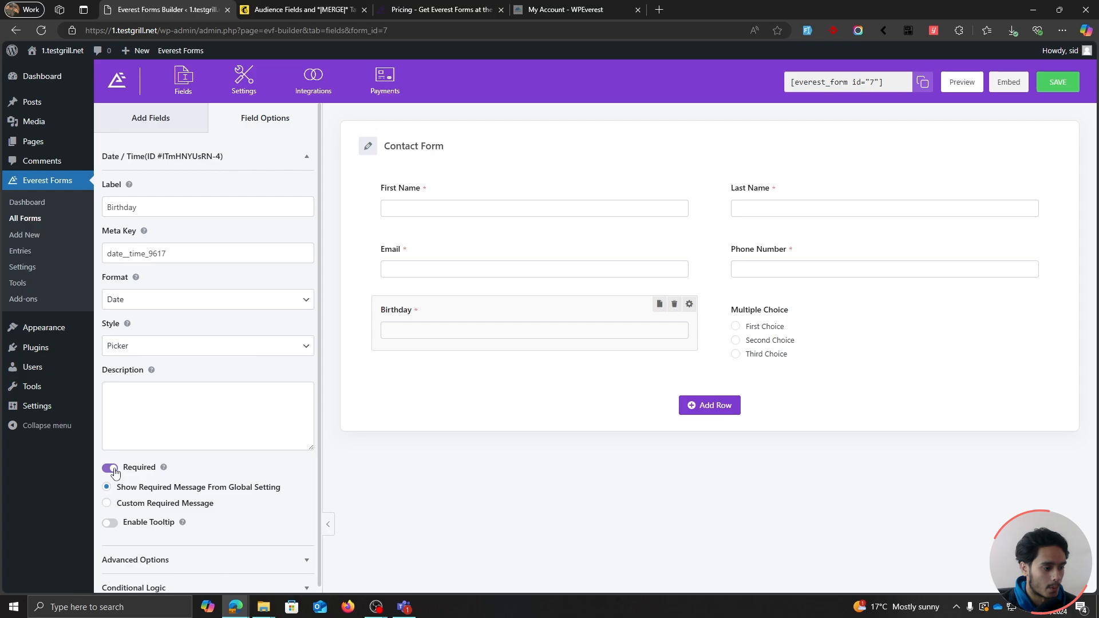
Change the Multiple Choice field's label to Gender
{"action": "left_click", "coordinate": [814, 312]}
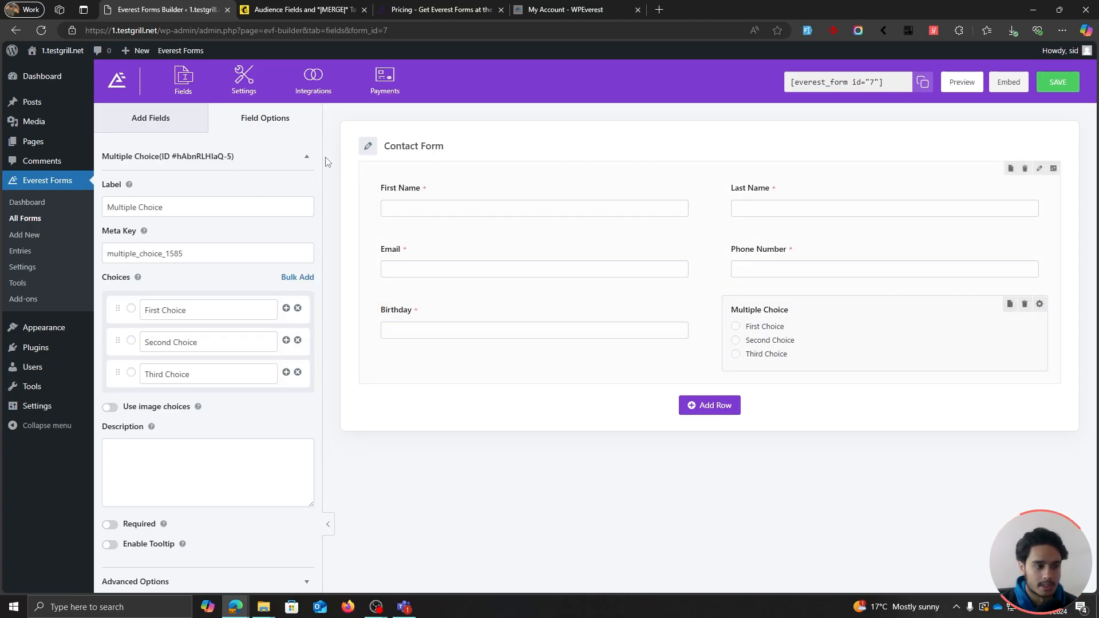
{"action": "triple_click", "coordinate": [160, 207]}
{"action": "type", "text": "Gender"}
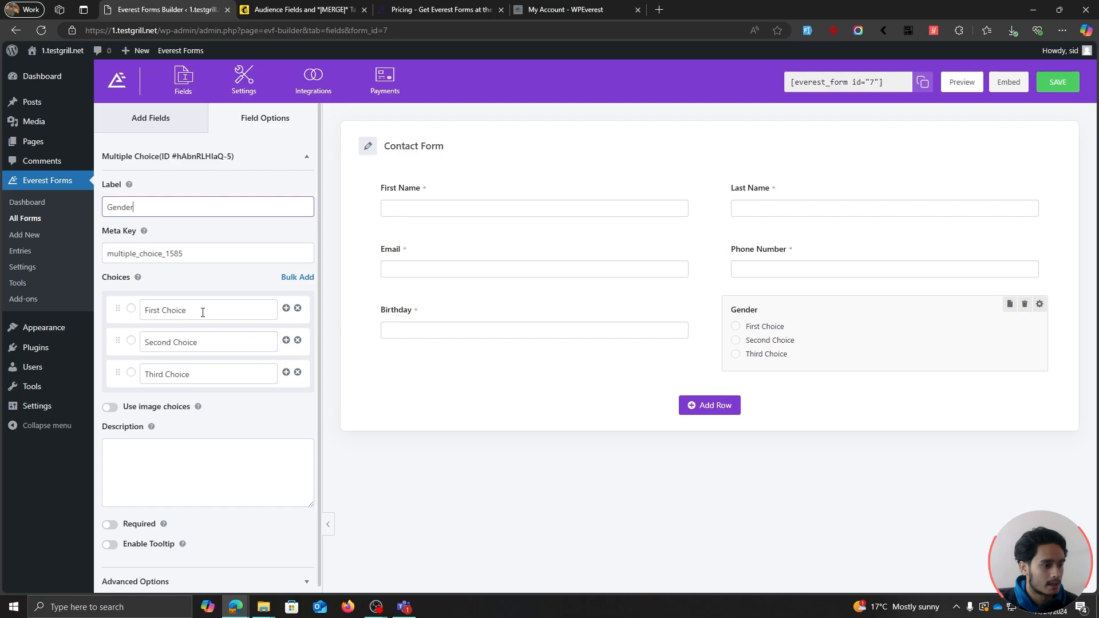
Set the Gender field's choices to Male, Female and Others, and make the field required
{"action": "left_click_drag", "start_coordinate": [201, 310], "coordinate": [109, 311]}
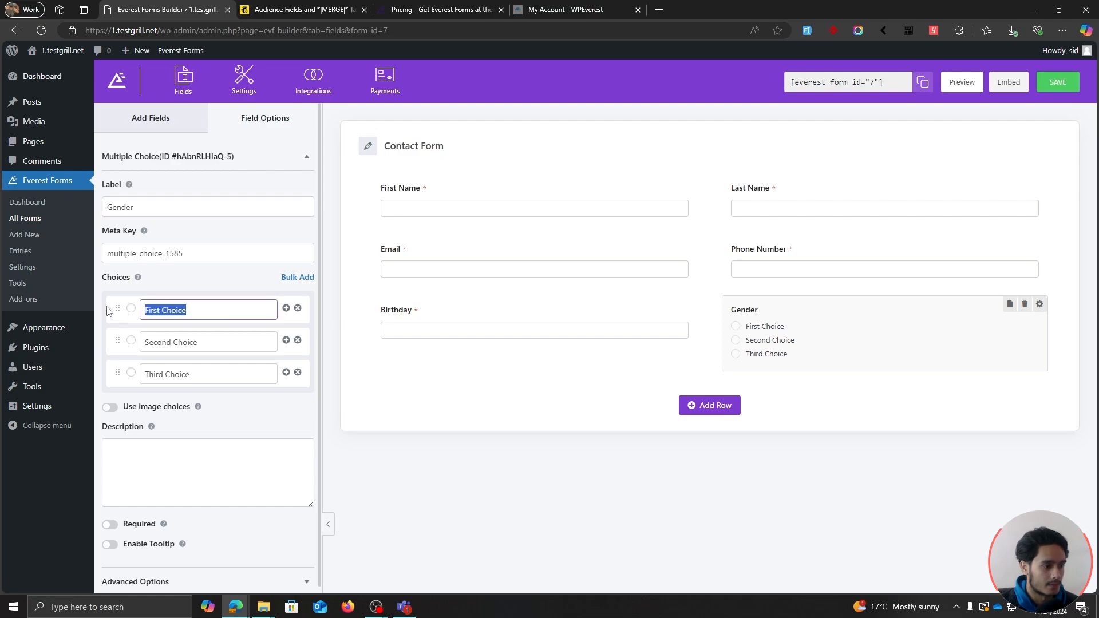
{"action": "type", "text": "Male"}
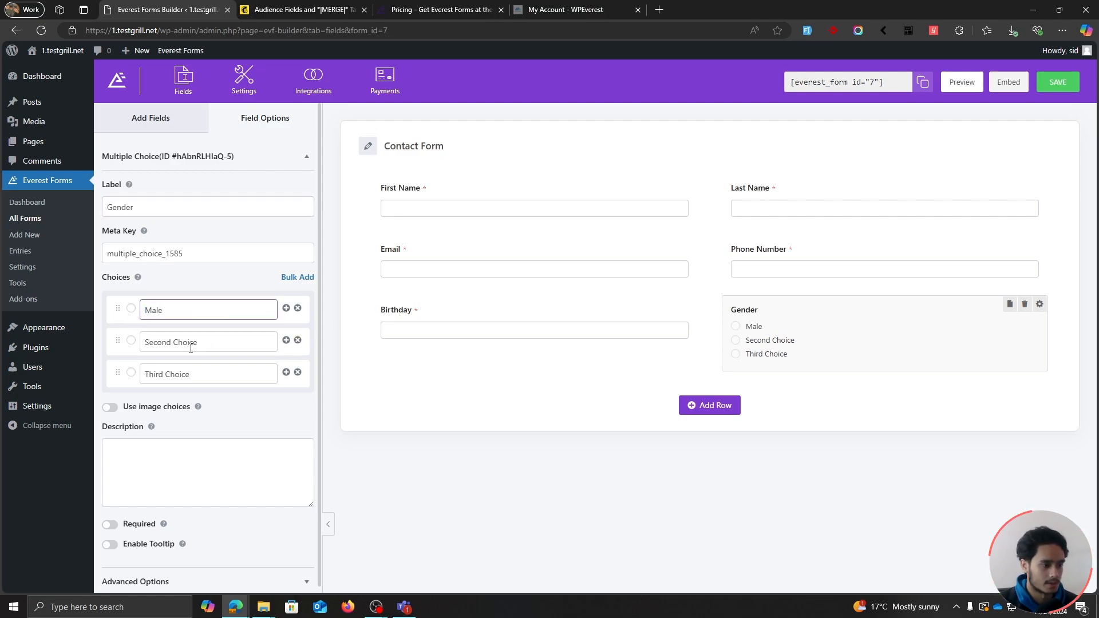
{"action": "left_click_drag", "start_coordinate": [191, 348], "coordinate": [80, 344]}
{"action": "mouse_move", "coordinate": [83, 343]}
{"action": "type", "text": "Female"}
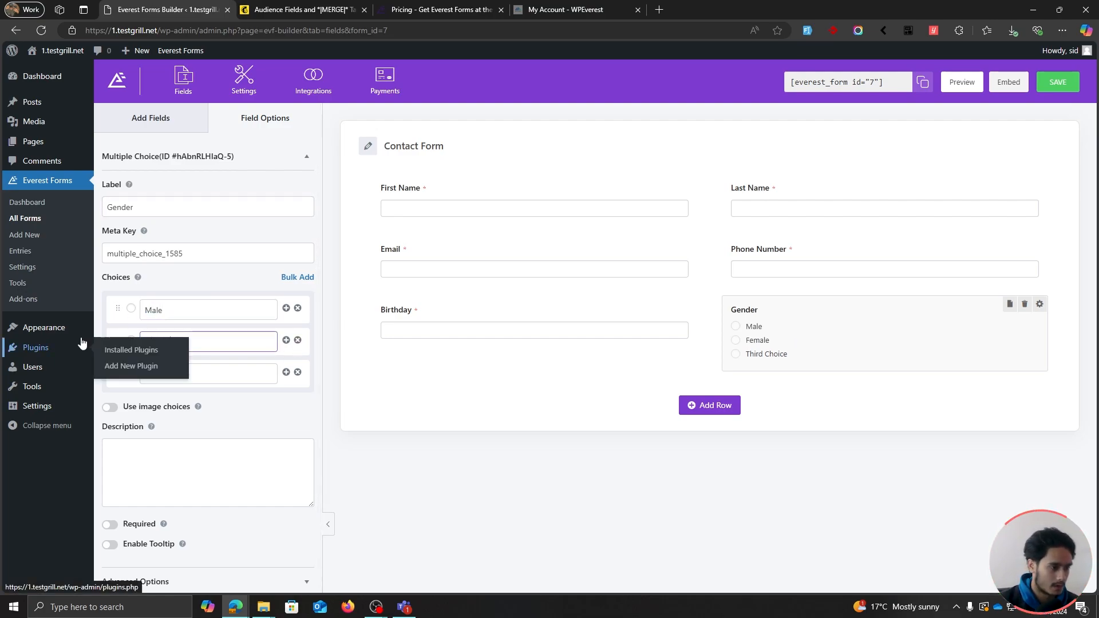
{"action": "left_click_drag", "start_coordinate": [191, 374], "coordinate": [49, 346]}
{"action": "type", "text": "Oth"}
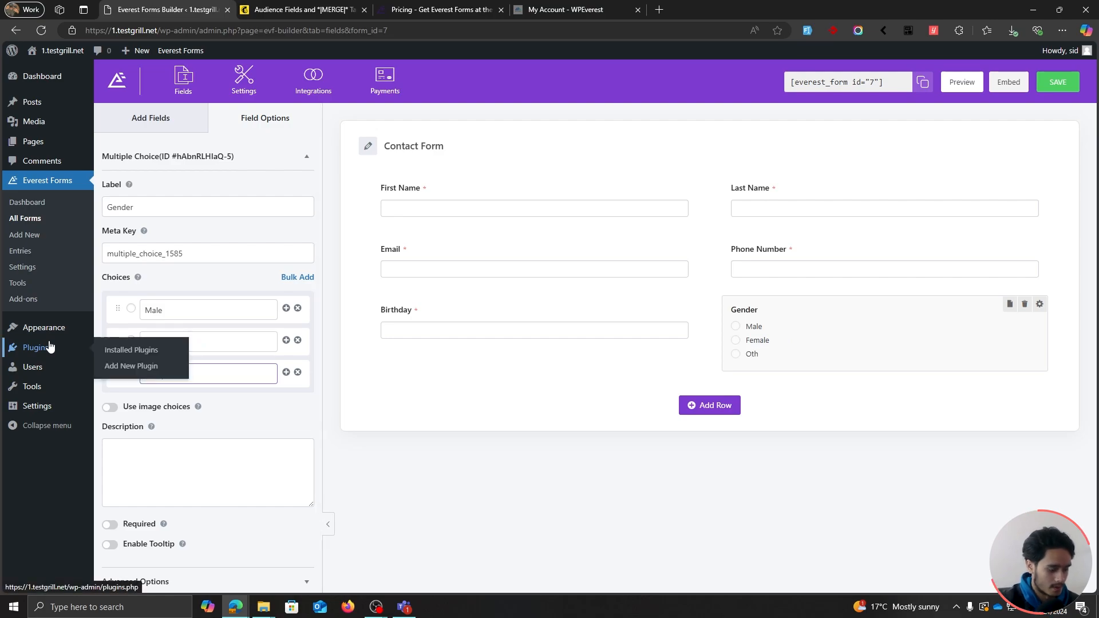
{"action": "type", "text": "ers"}
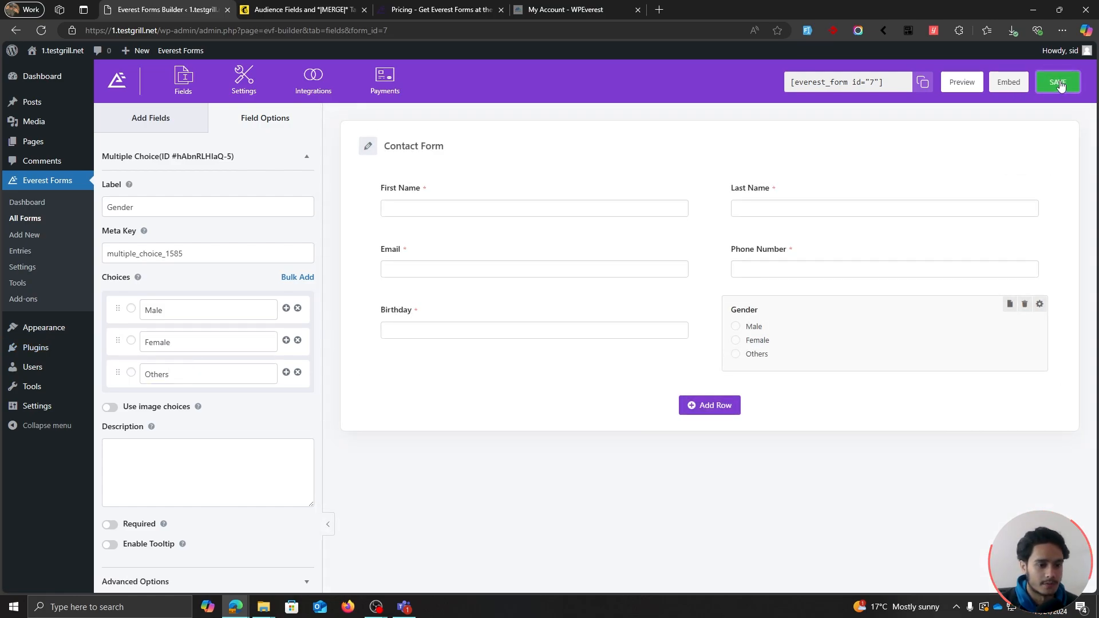
{"action": "left_click", "coordinate": [109, 525]}
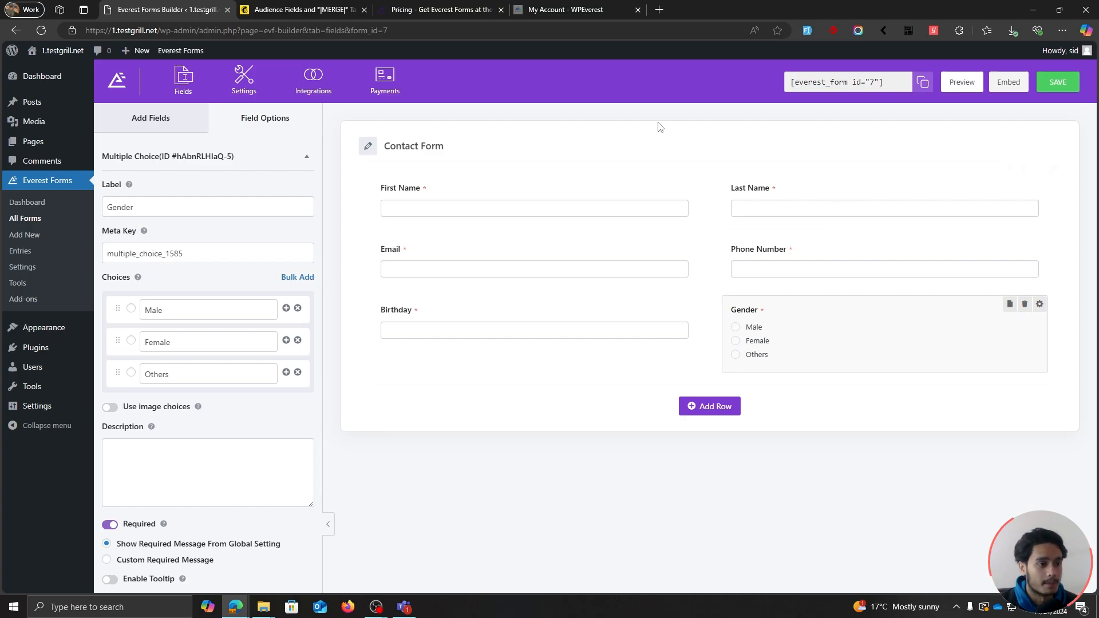
{"action": "left_click", "coordinate": [167, 127]}
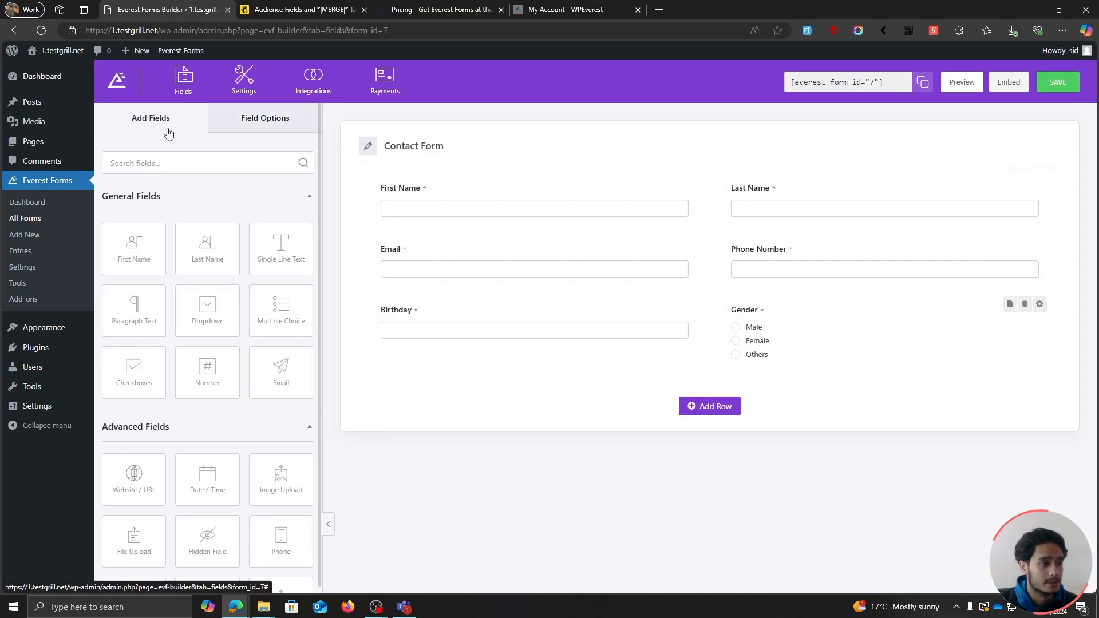
{"action": "scroll", "coordinate": [170, 337], "scroll_direction": "down", "scroll_amount": 4}
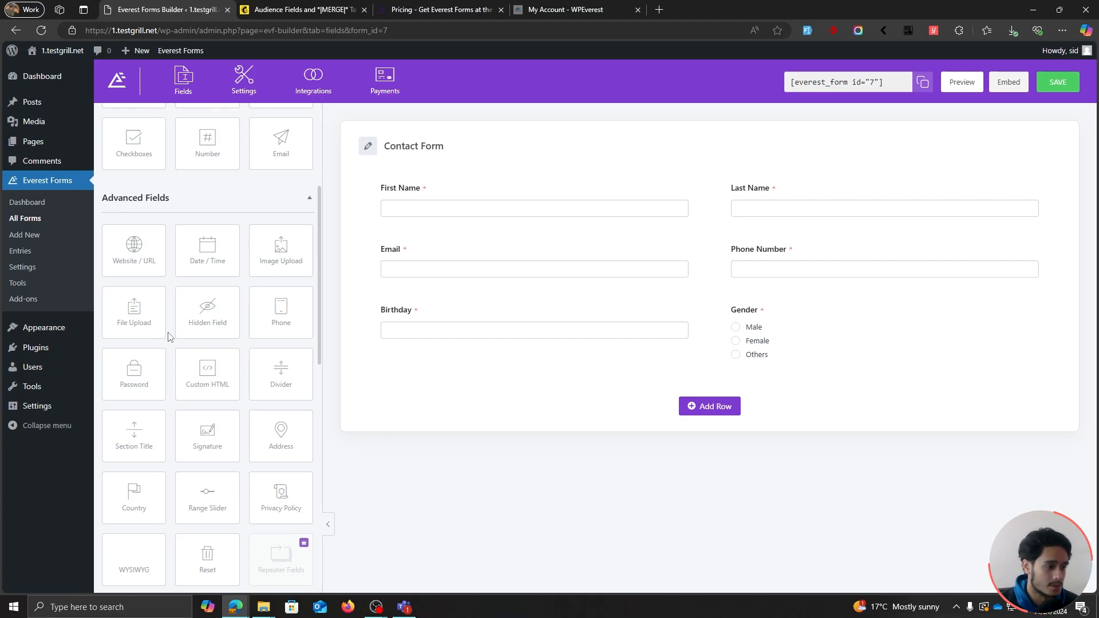
{"action": "scroll", "coordinate": [170, 336], "scroll_direction": "down", "scroll_amount": 3}
{"action": "scroll", "coordinate": [170, 336], "scroll_direction": "down", "scroll_amount": 3}
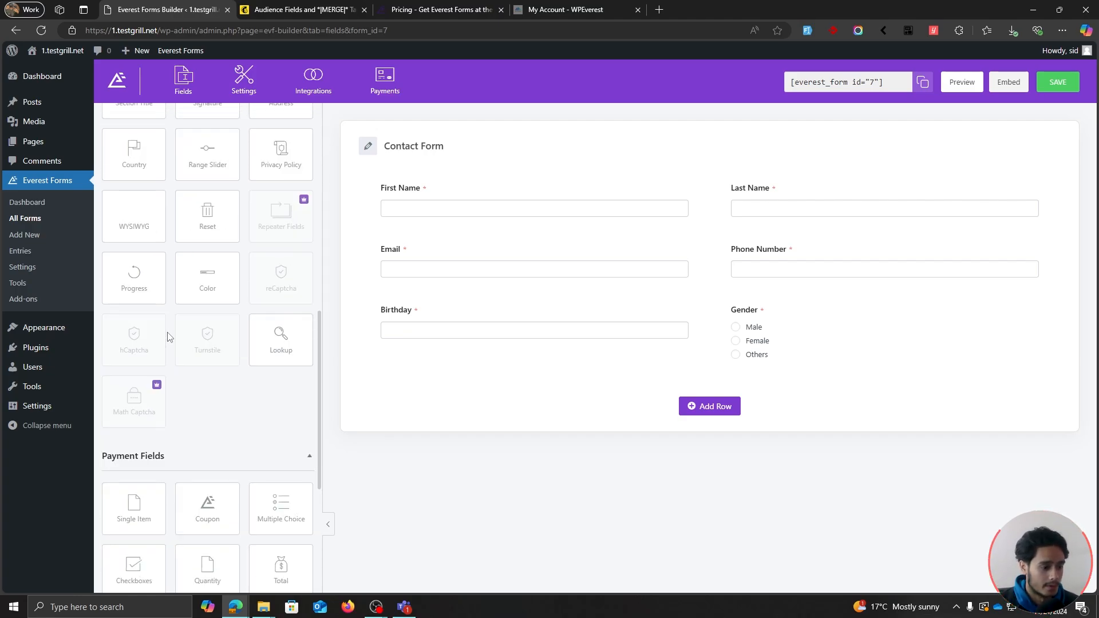
{"action": "scroll", "coordinate": [170, 337], "scroll_direction": "up", "scroll_amount": 10}
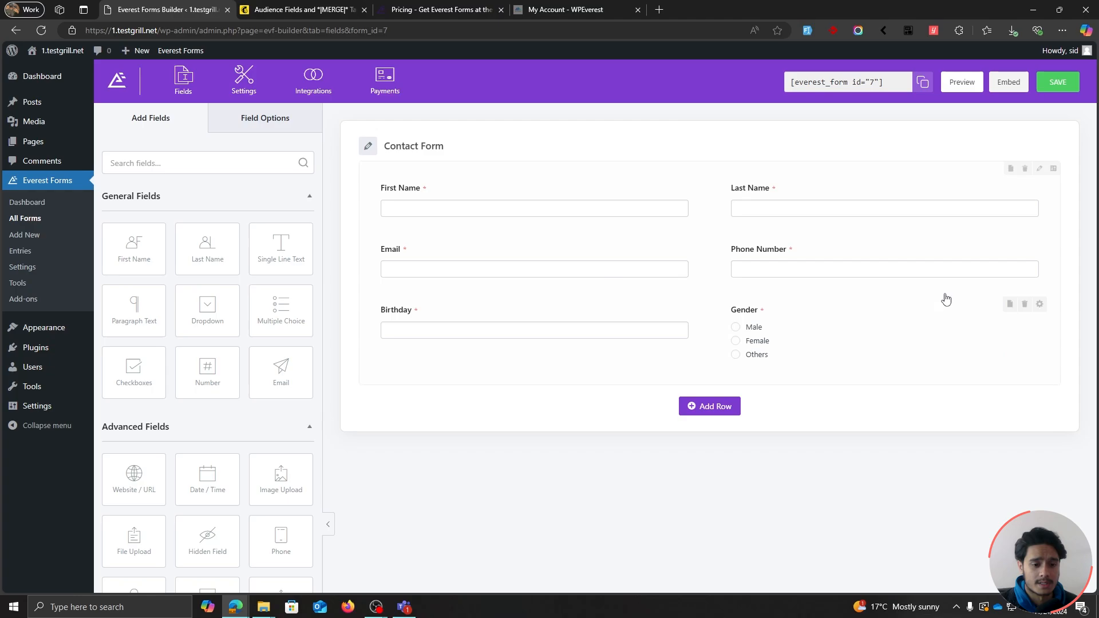
Preview the Contact Form, compare its fields with the Mailchimp audience fields, and return to the form builder
{"action": "left_click", "coordinate": [962, 82]}
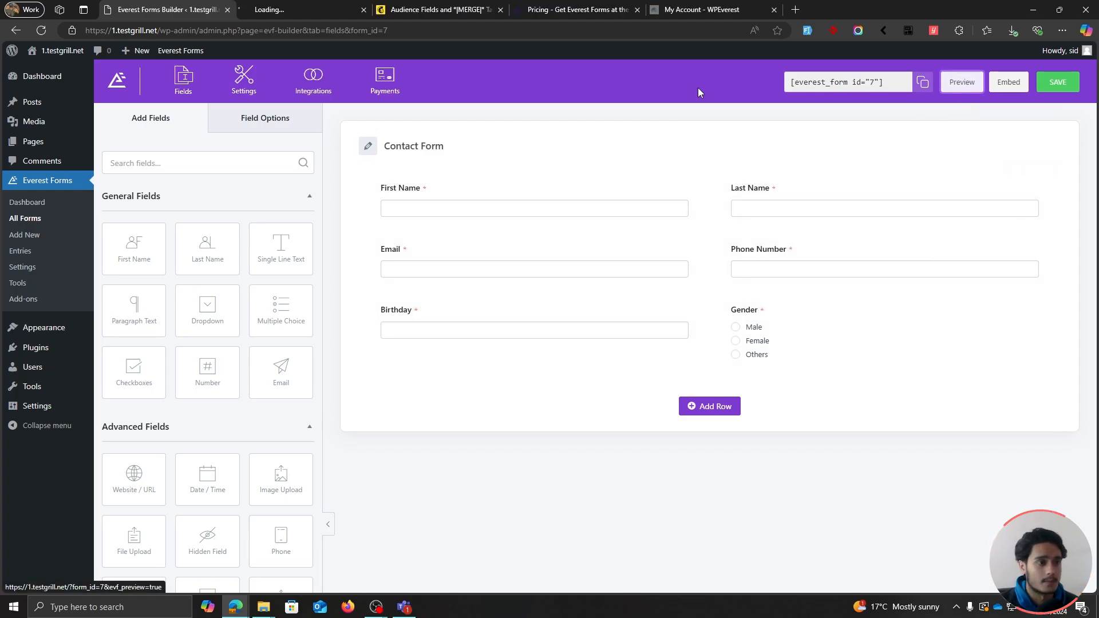
{"action": "left_click", "coordinate": [277, 7]}
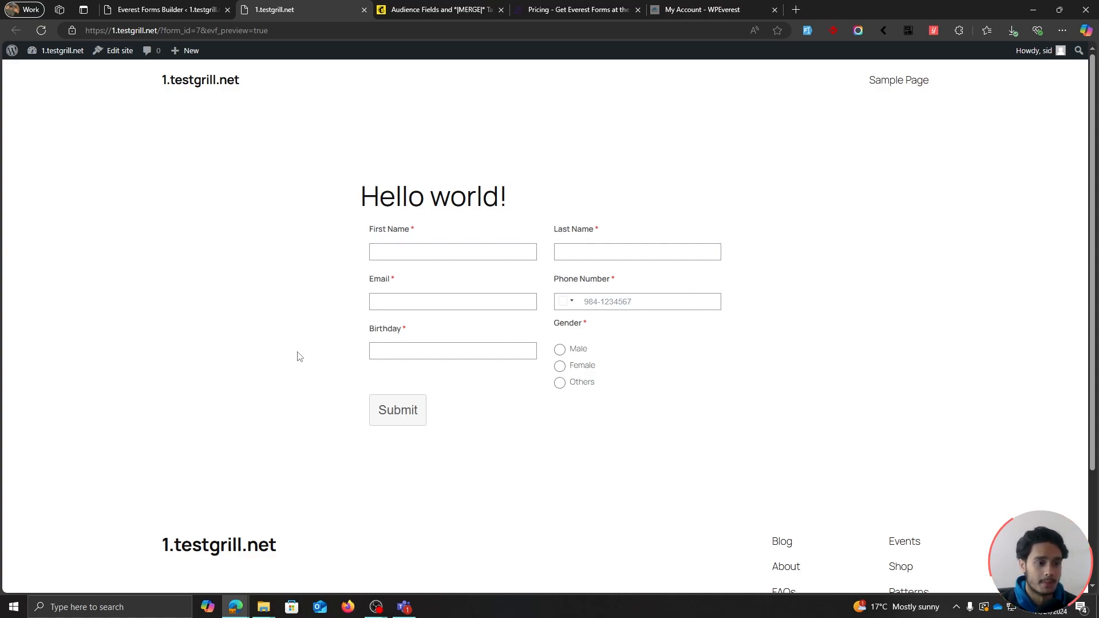
{"action": "left_click", "coordinate": [383, 252]}
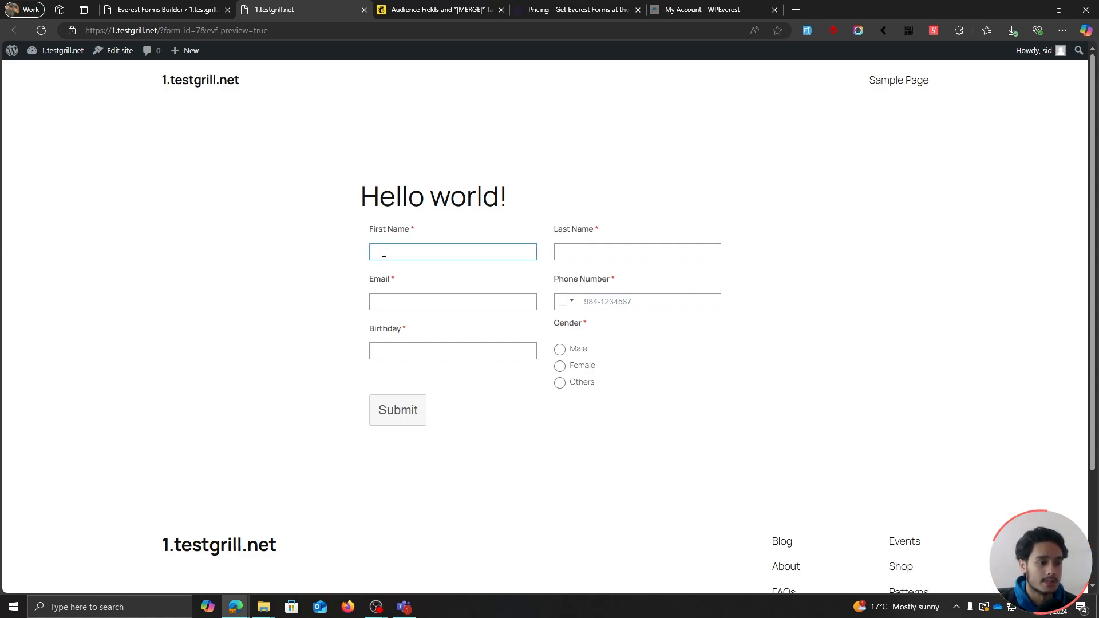
{"action": "left_click", "coordinate": [423, 8]}
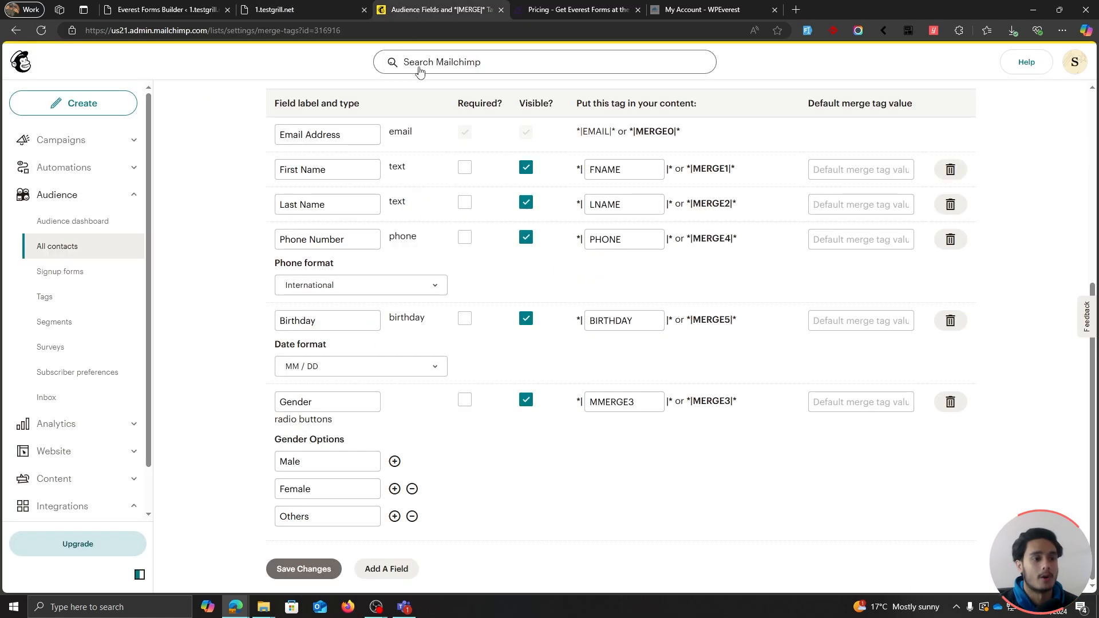
{"action": "left_click", "coordinate": [306, 2]}
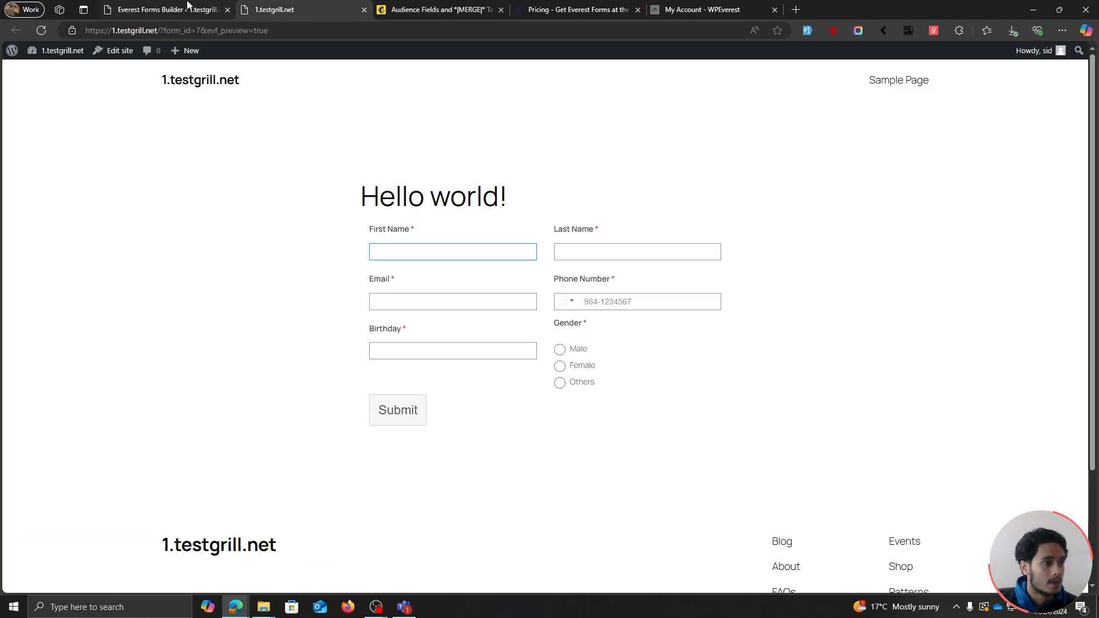
{"action": "left_click", "coordinate": [166, 9]}
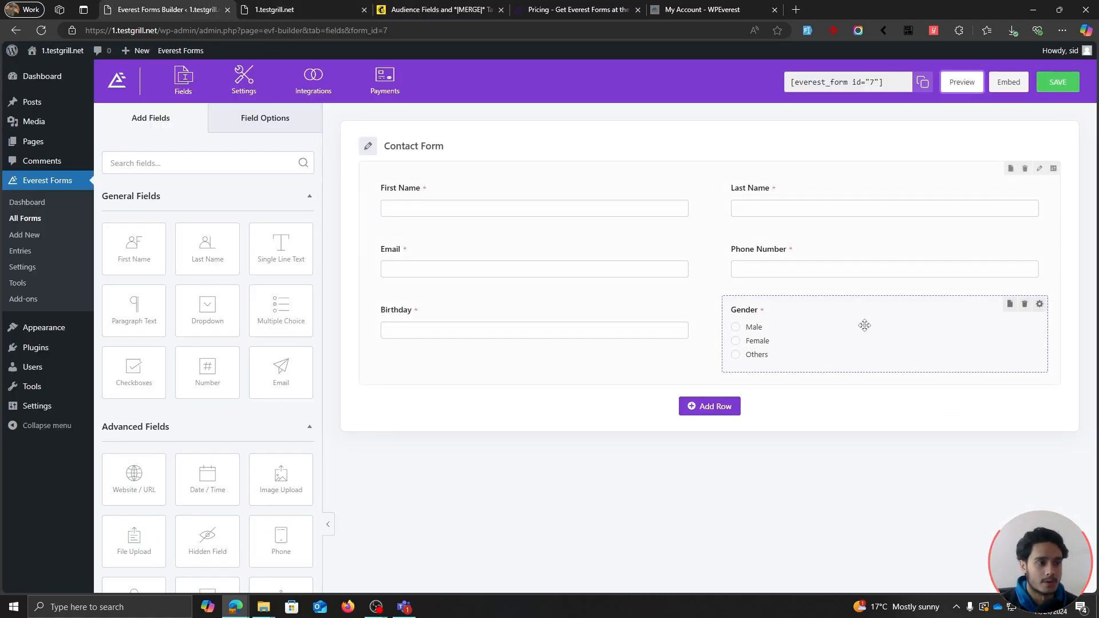
Add a new MailChimp connection with the nickname Test to the form's integrations
{"action": "left_click", "coordinate": [317, 90]}
{"action": "left_click", "coordinate": [273, 161]}
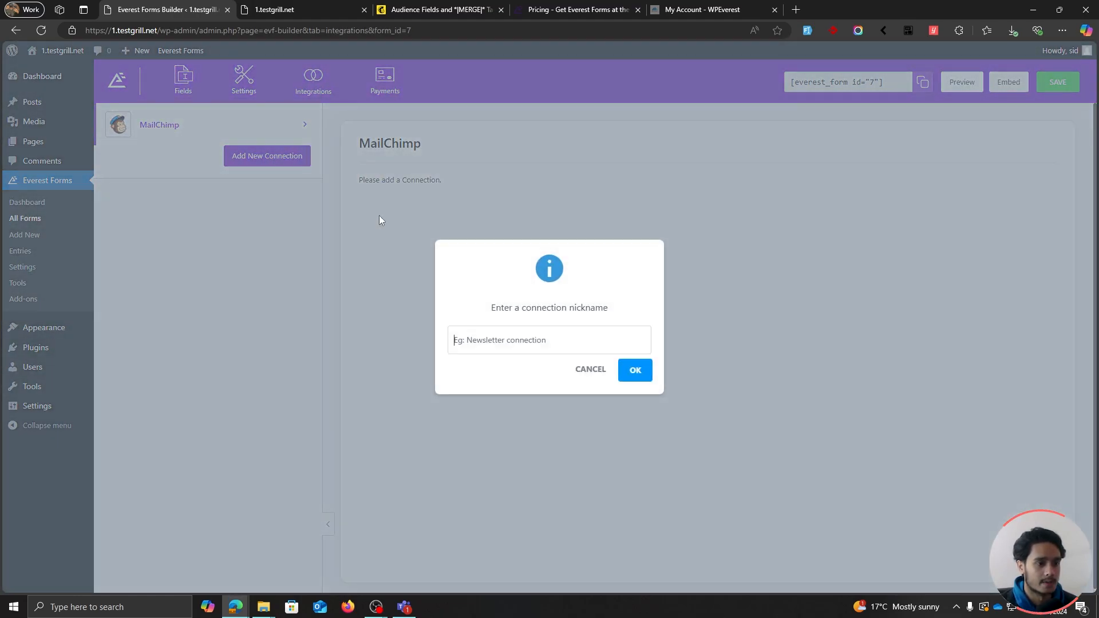
{"action": "type", "text": "Test"}
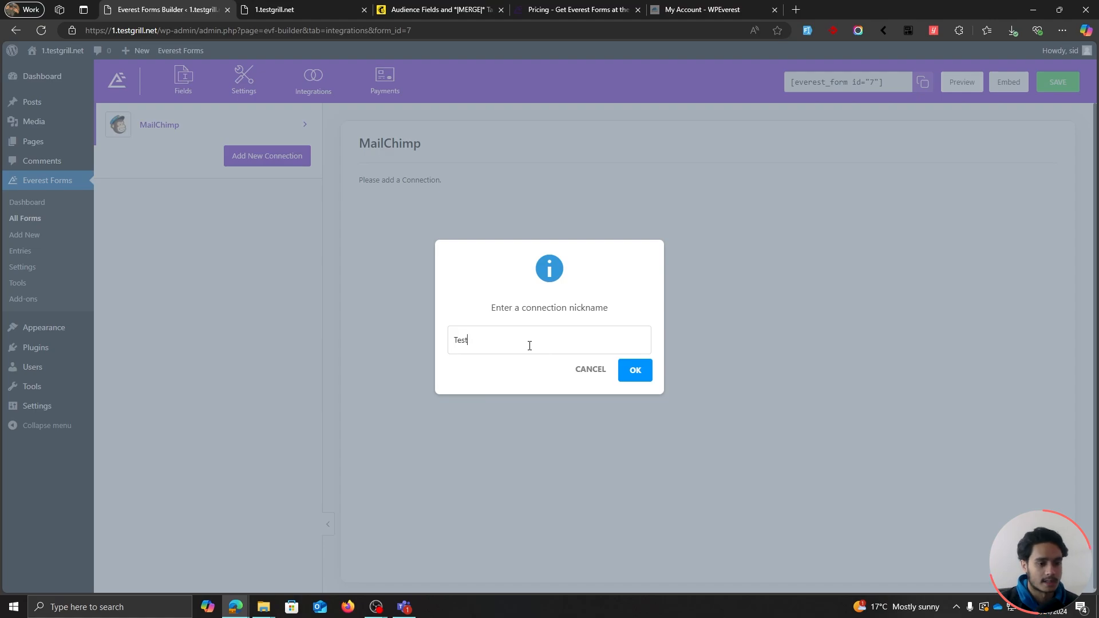
{"action": "left_click", "coordinate": [634, 370]}
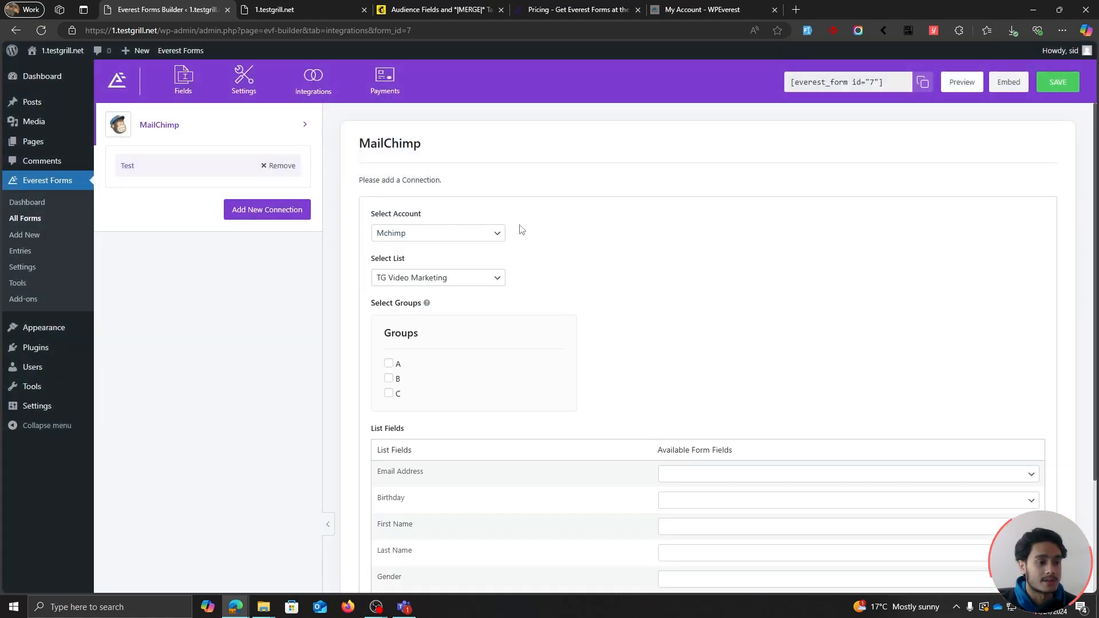
Keep Mchimp as the Test connection's account and choose TG Video Marketing as its list
{"action": "left_click", "coordinate": [459, 233]}
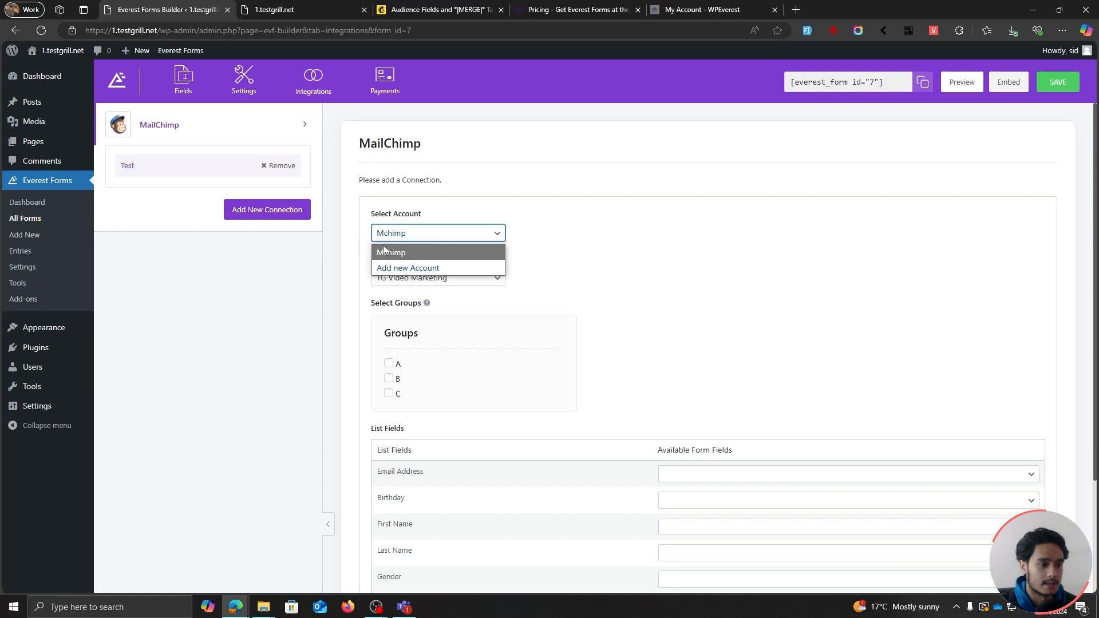
{"action": "left_click", "coordinate": [600, 238]}
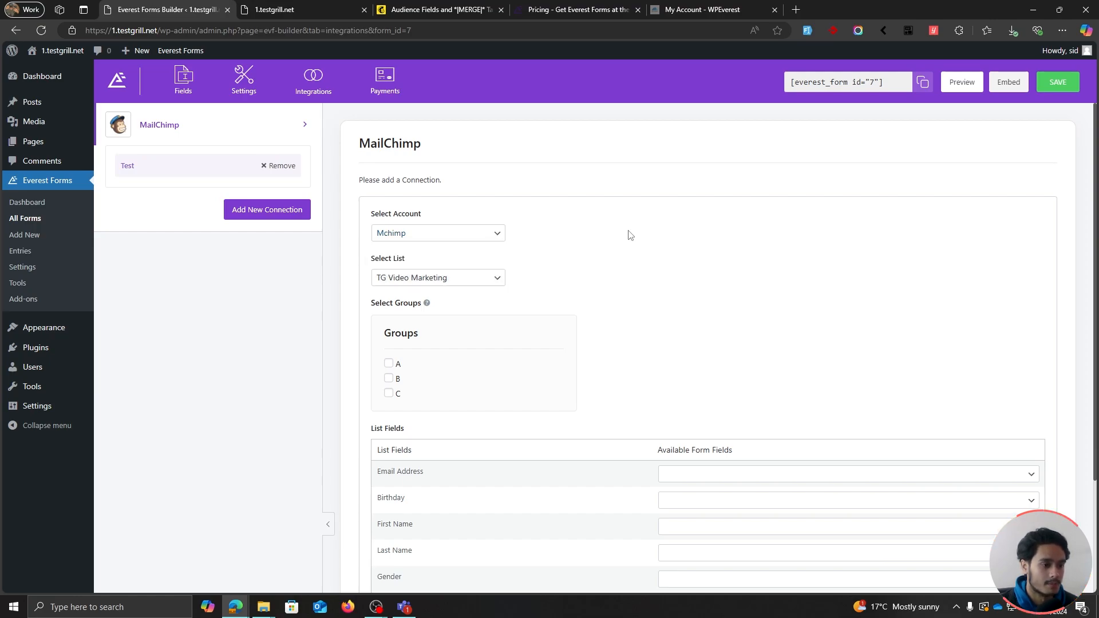
{"action": "left_click", "coordinate": [423, 280]}
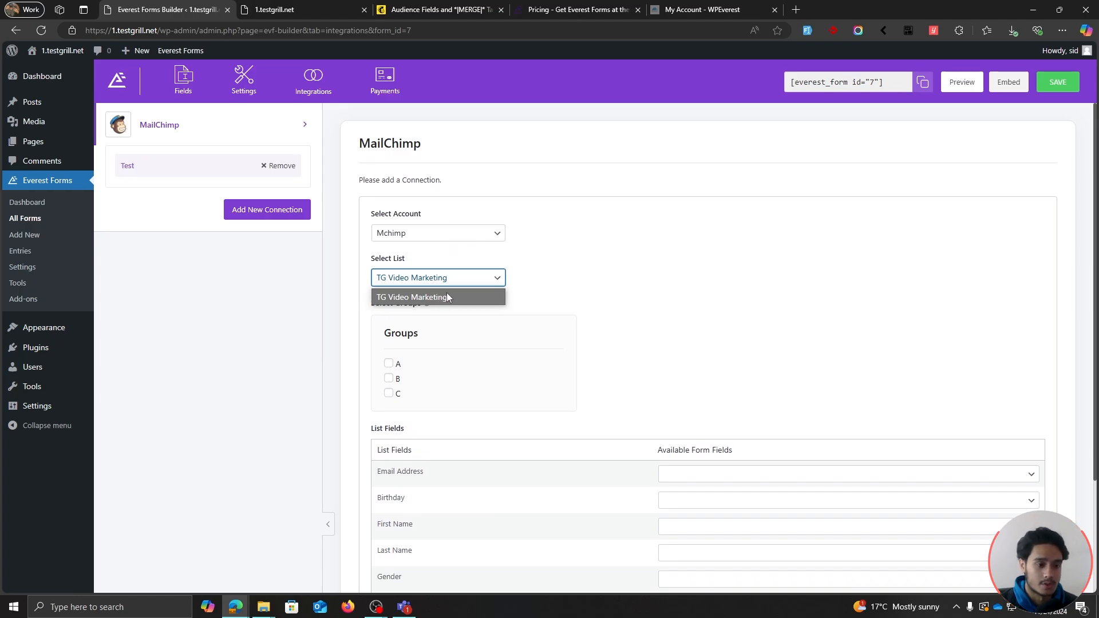
{"action": "left_click", "coordinate": [474, 296]}
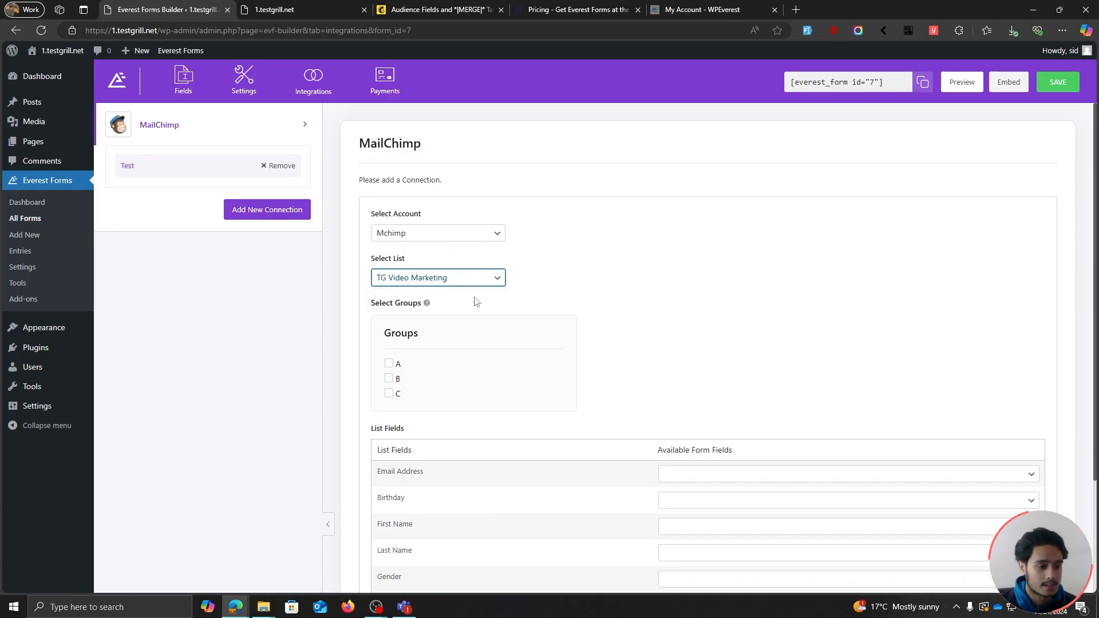
{"action": "left_click", "coordinate": [647, 288]}
Switch to Mailchimp, examine the options in the TG Video Marketing audience's groups, and return to the form builder
{"action": "scroll", "coordinate": [434, 247], "scroll_direction": "down", "scroll_amount": 1}
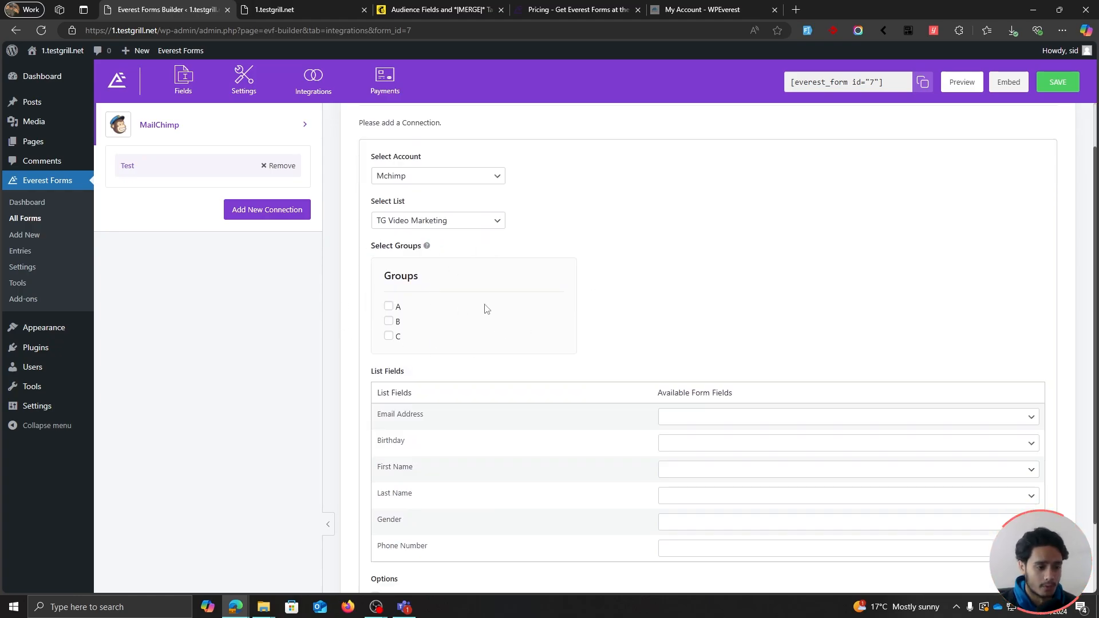
{"action": "left_click", "coordinate": [275, 8]}
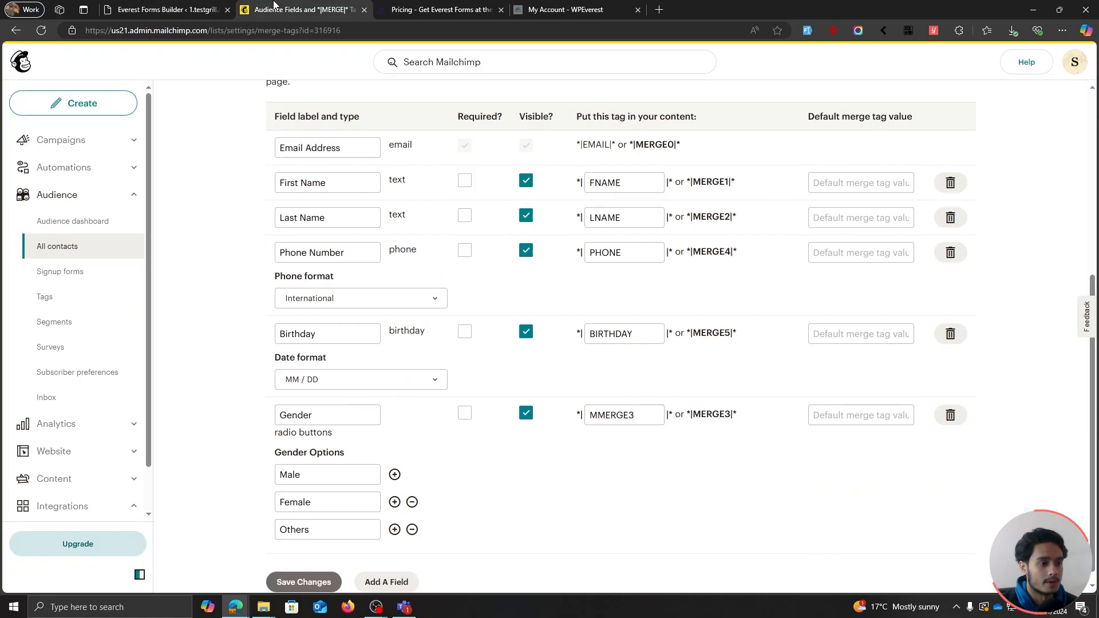
{"action": "scroll", "coordinate": [225, 285], "scroll_direction": "up", "scroll_amount": 3}
{"action": "left_click", "coordinate": [76, 250]}
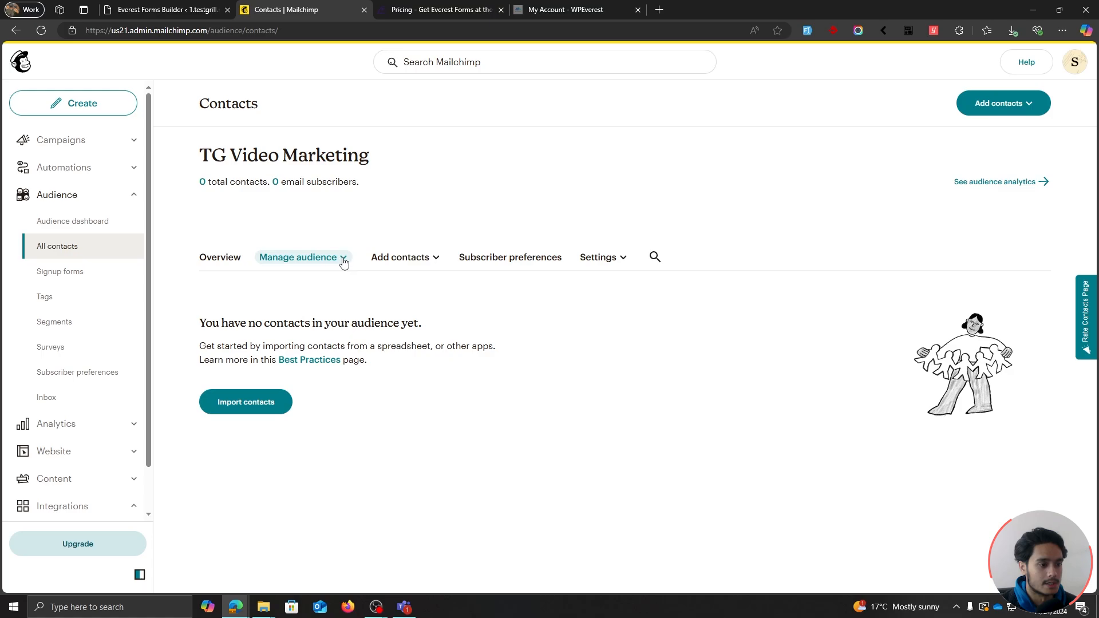
{"action": "left_click", "coordinate": [344, 261]}
{"action": "left_click", "coordinate": [299, 368]}
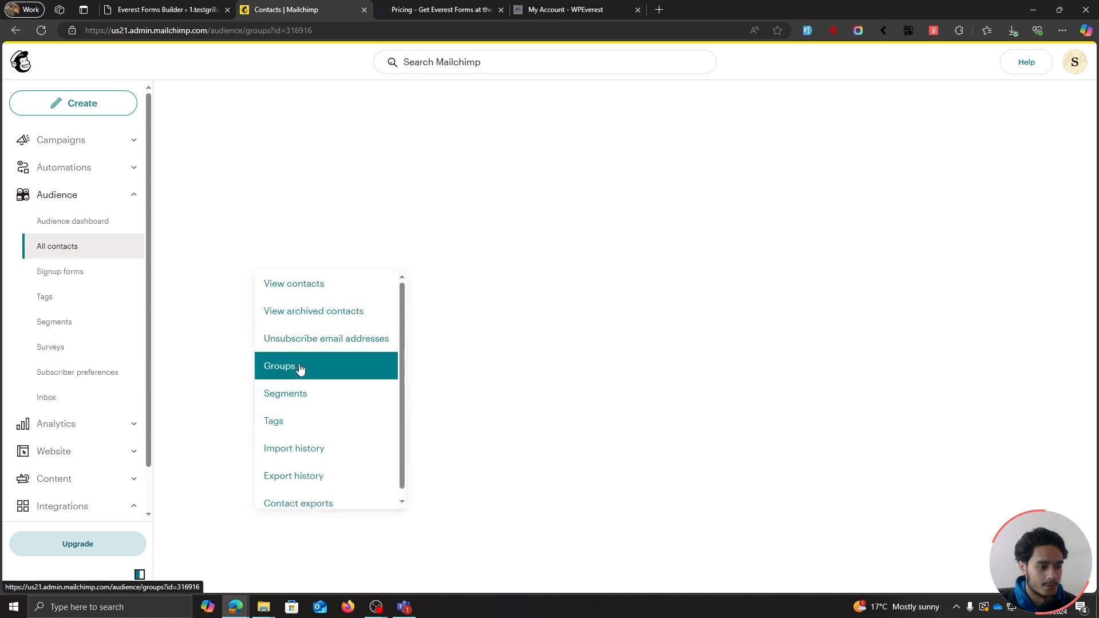
{"action": "left_click", "coordinate": [245, 337]}
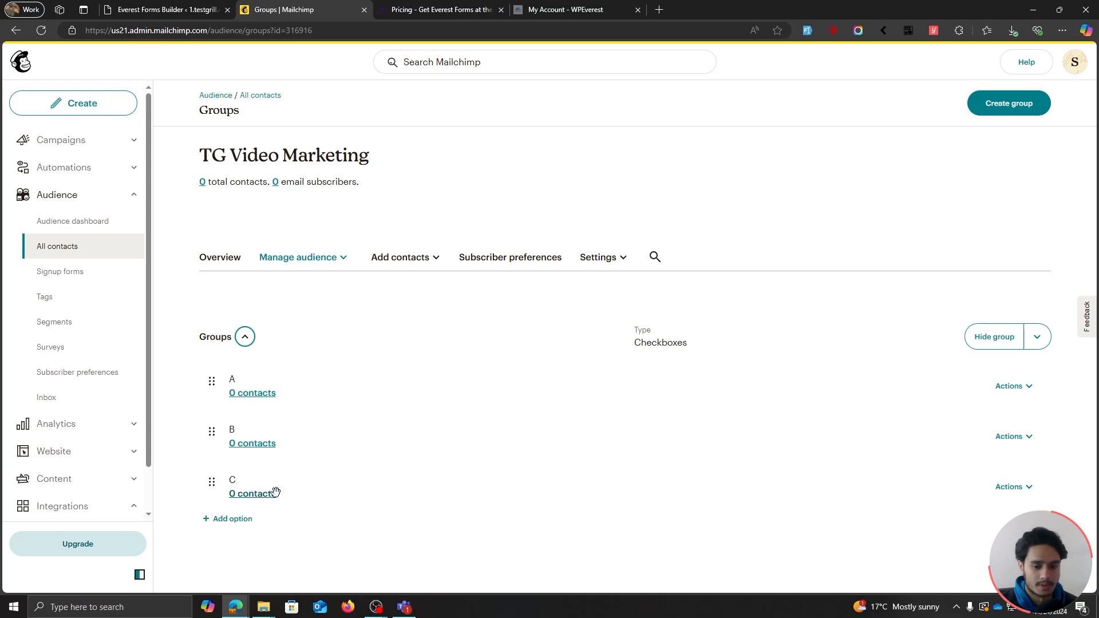
{"action": "left_click", "coordinate": [170, 10]}
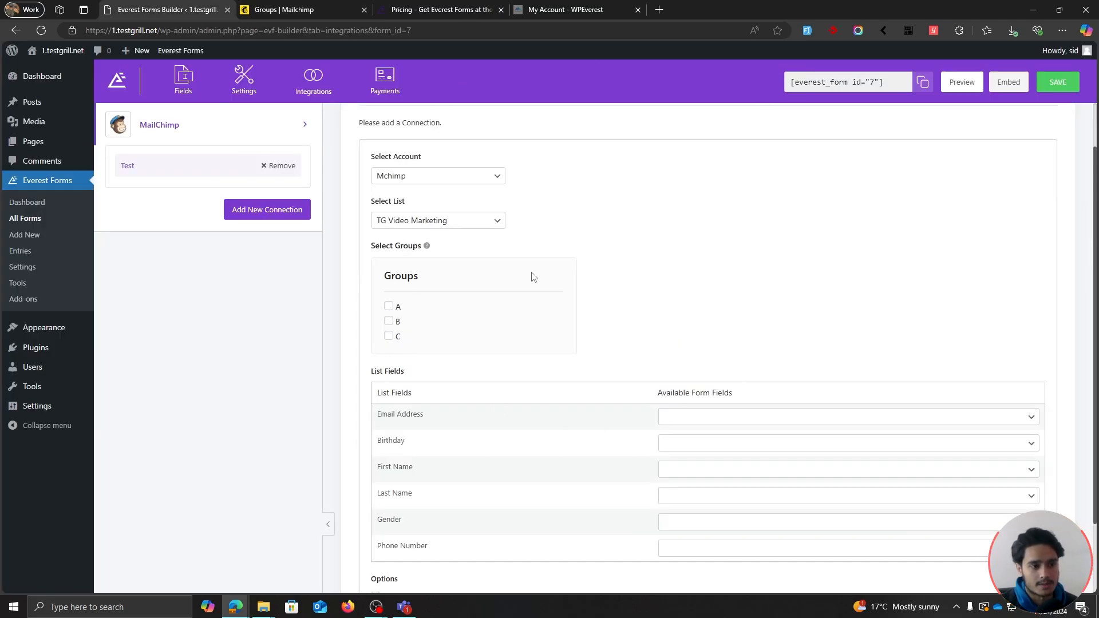
Select only group A for the Test connection, leaving B and C unselected
{"action": "left_click", "coordinate": [389, 306]}
{"action": "left_click", "coordinate": [389, 322]}
{"action": "left_click", "coordinate": [389, 336]}
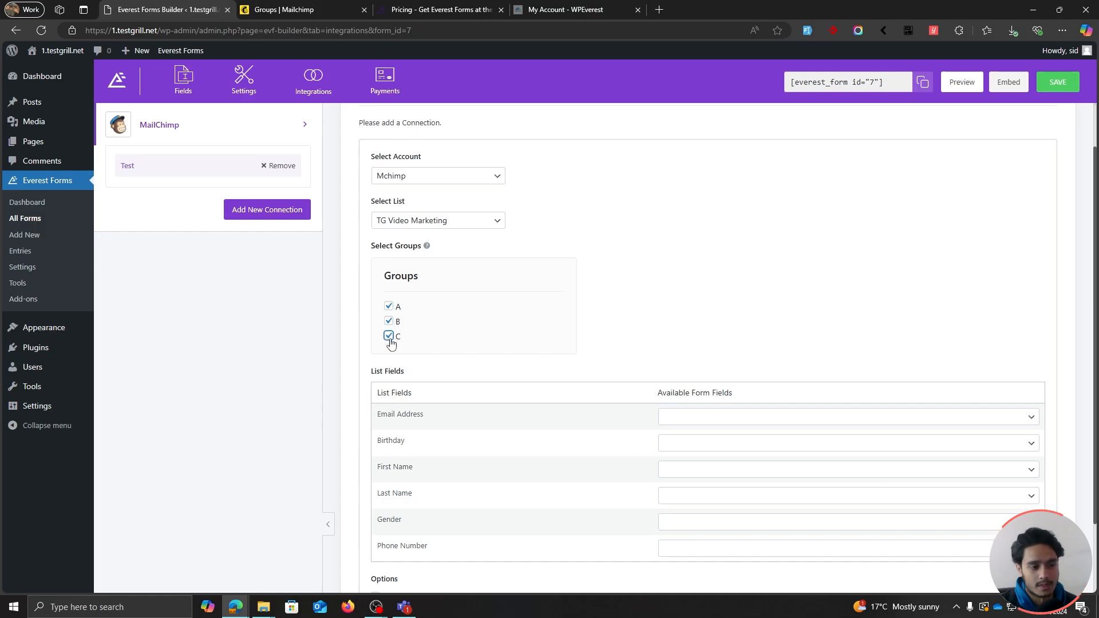
{"action": "left_click", "coordinate": [389, 336]}
{"action": "left_click", "coordinate": [388, 321]}
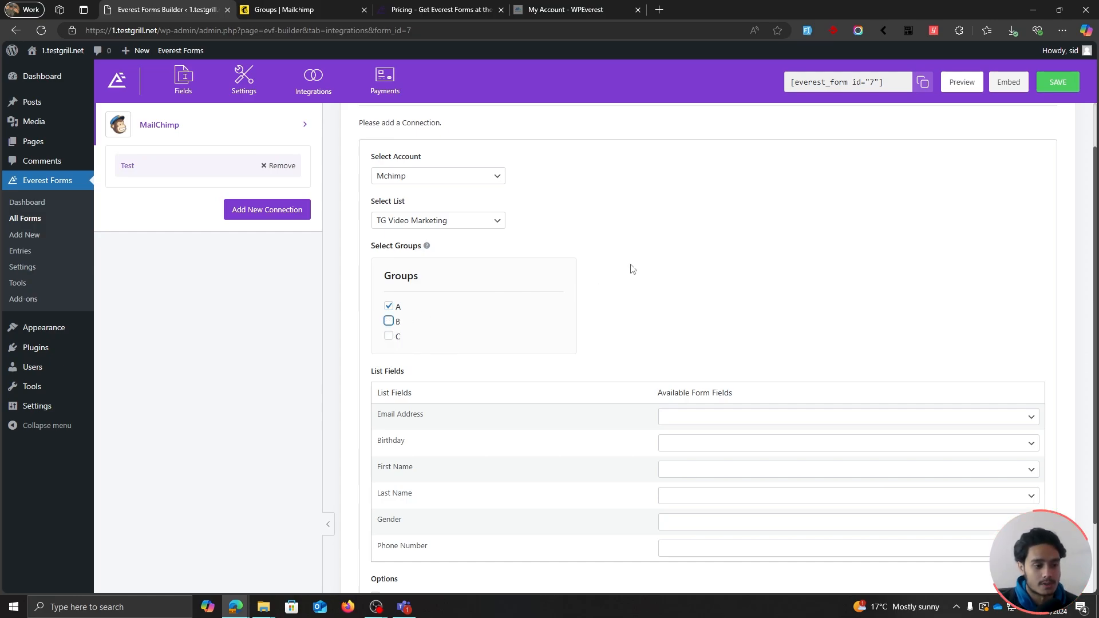
Review the connection's list fields, switch briefly to the Mailchimp audience, and return to the form builder
{"action": "scroll", "coordinate": [632, 269], "scroll_direction": "down", "scroll_amount": 2}
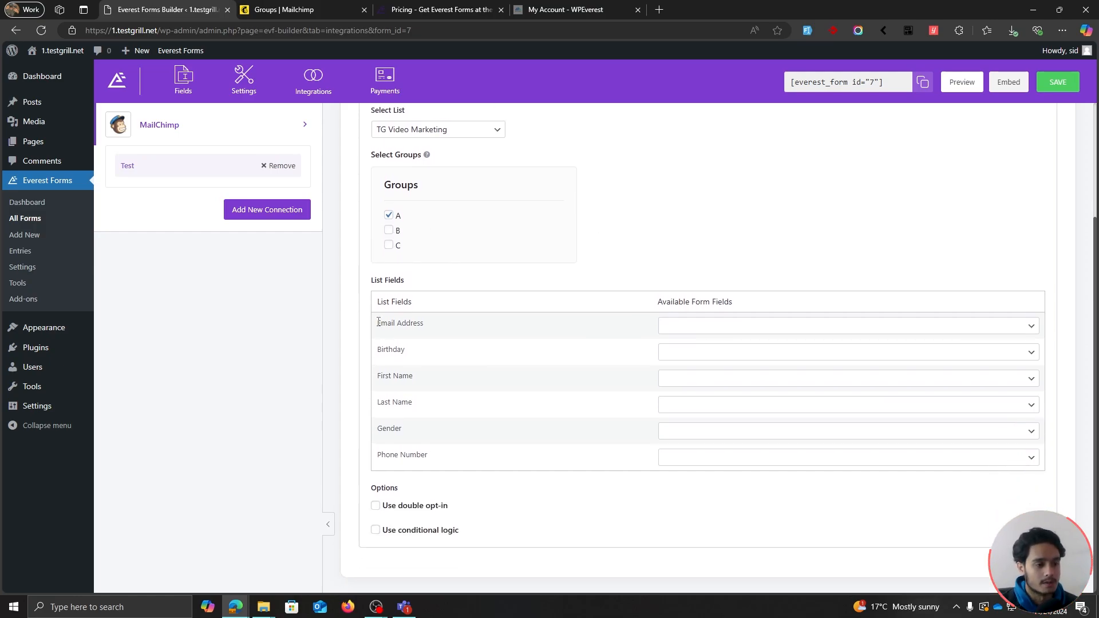
{"action": "left_click_drag", "start_coordinate": [379, 325], "coordinate": [438, 455]}
{"action": "left_click", "coordinate": [420, 454]}
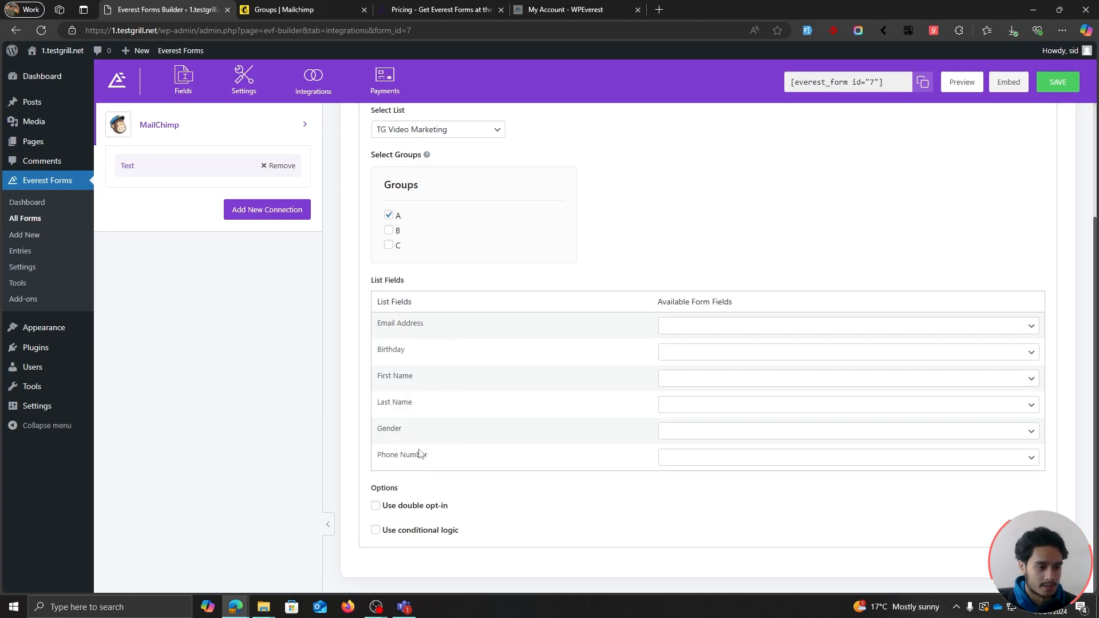
{"action": "left_click", "coordinate": [320, 8]}
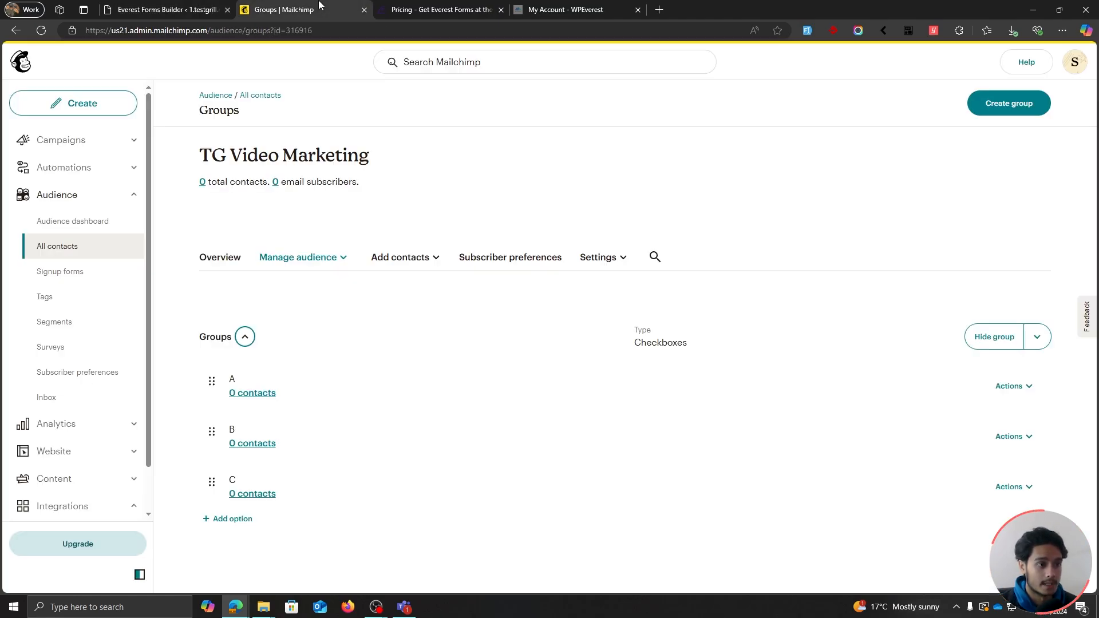
{"action": "left_click", "coordinate": [200, 7]}
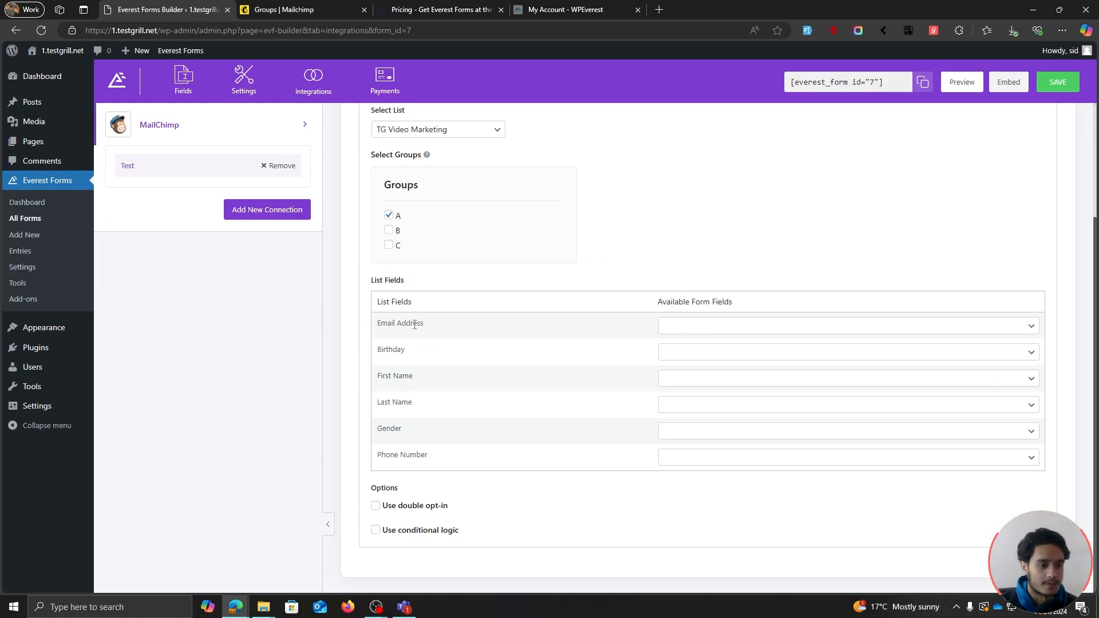
Map the Email Address, Birthday and First Name list fields to the form's Email, Birthday and First Name fields
{"action": "left_click", "coordinate": [723, 324]}
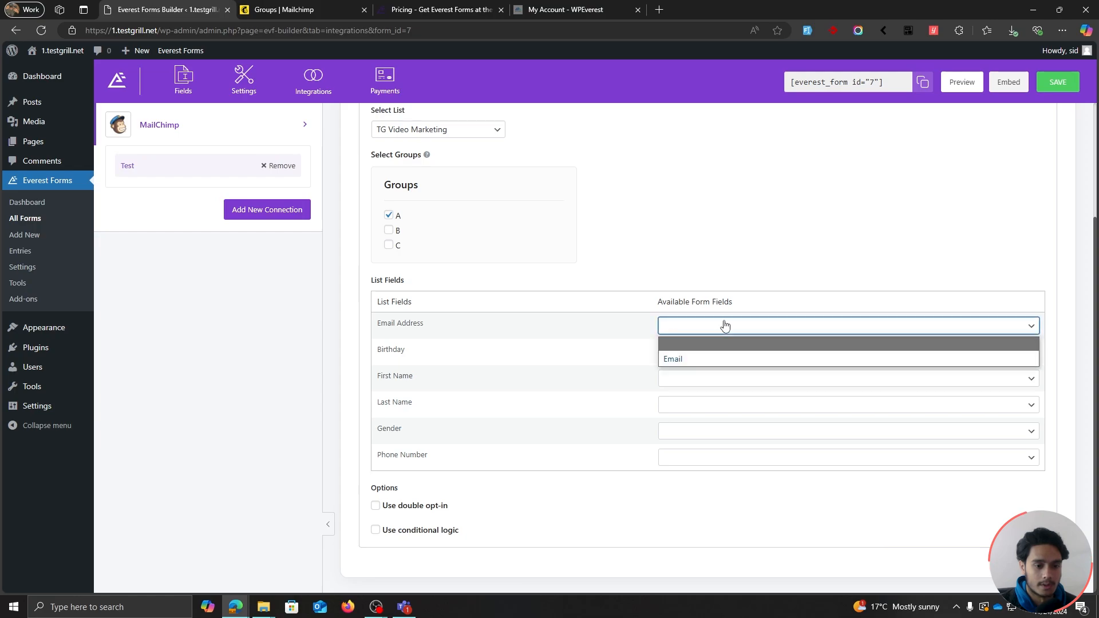
{"action": "left_click", "coordinate": [698, 358]}
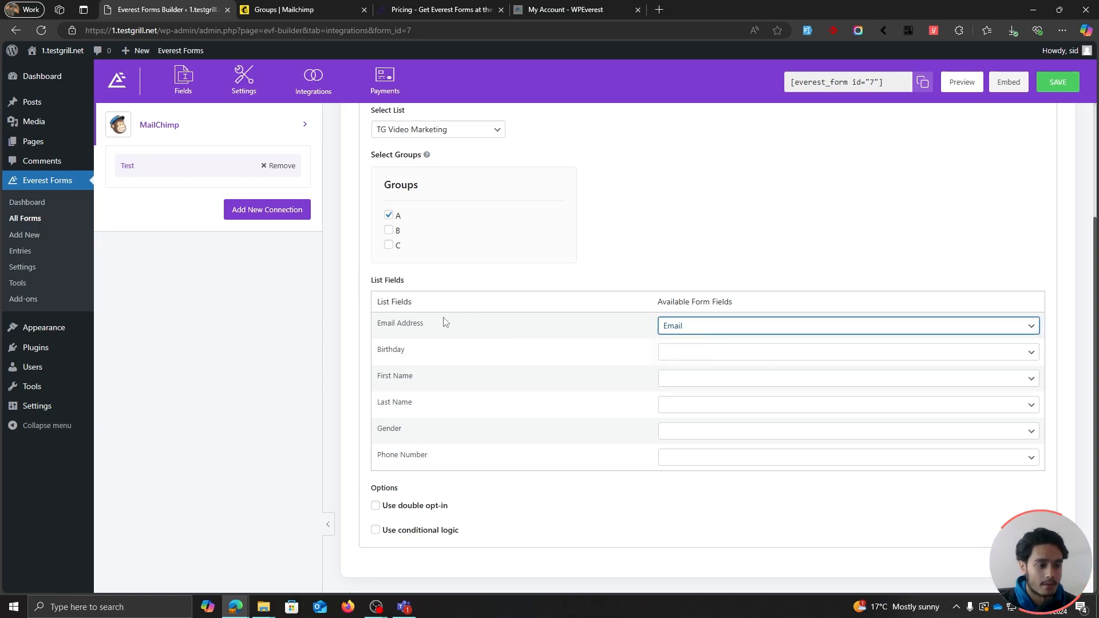
{"action": "left_click", "coordinate": [711, 353]}
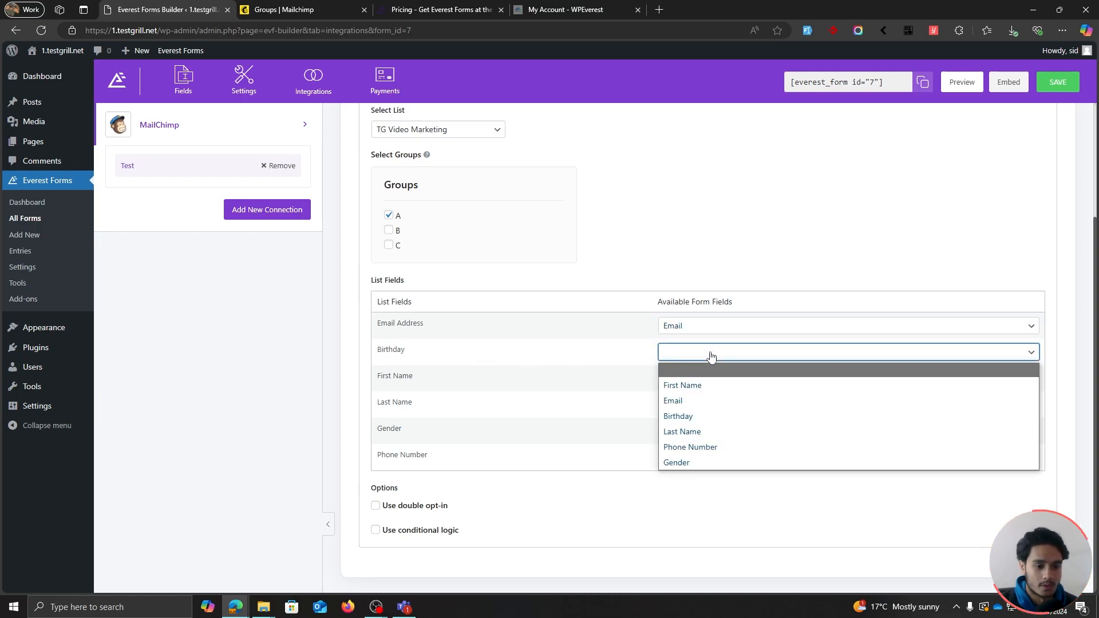
{"action": "left_click", "coordinate": [709, 413]}
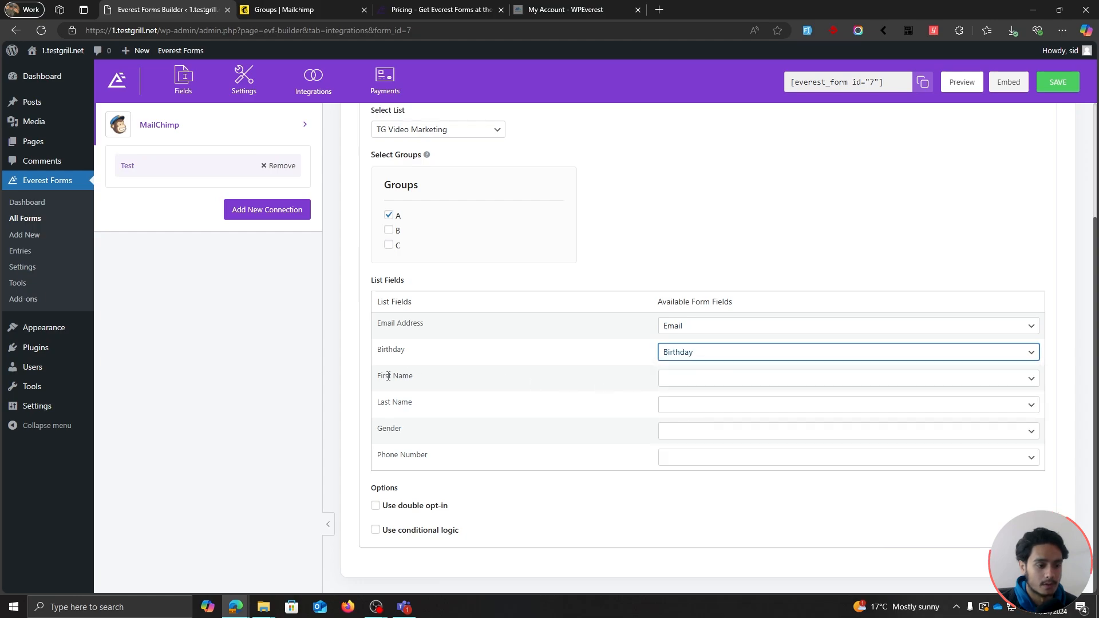
{"action": "left_click", "coordinate": [727, 380]}
{"action": "left_click", "coordinate": [692, 414]}
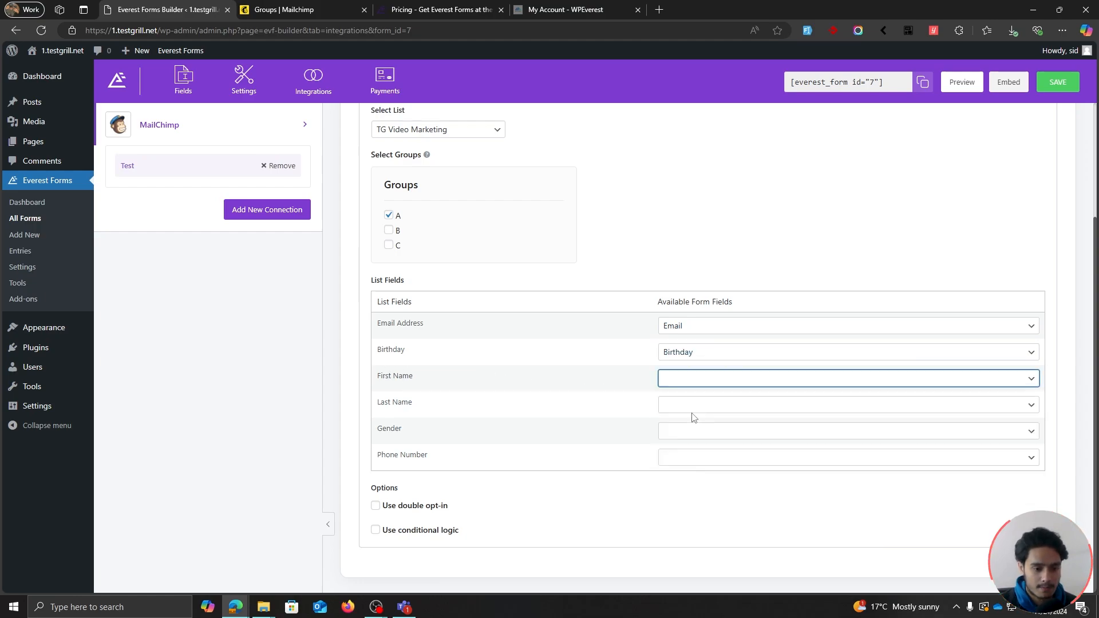
Map the Last Name, Gender and Phone Number list fields to the form fields of the same names
{"action": "left_click", "coordinate": [674, 405]}
{"action": "left_click", "coordinate": [687, 484]}
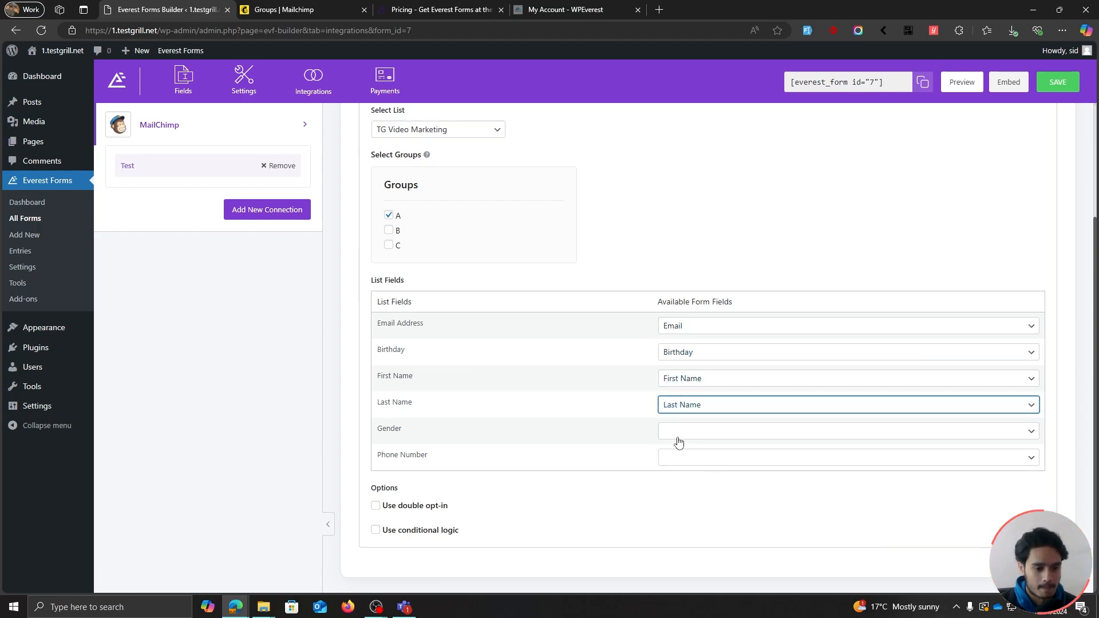
{"action": "left_click", "coordinate": [678, 434]}
{"action": "left_click", "coordinate": [696, 541]}
{"action": "left_click", "coordinate": [694, 458]}
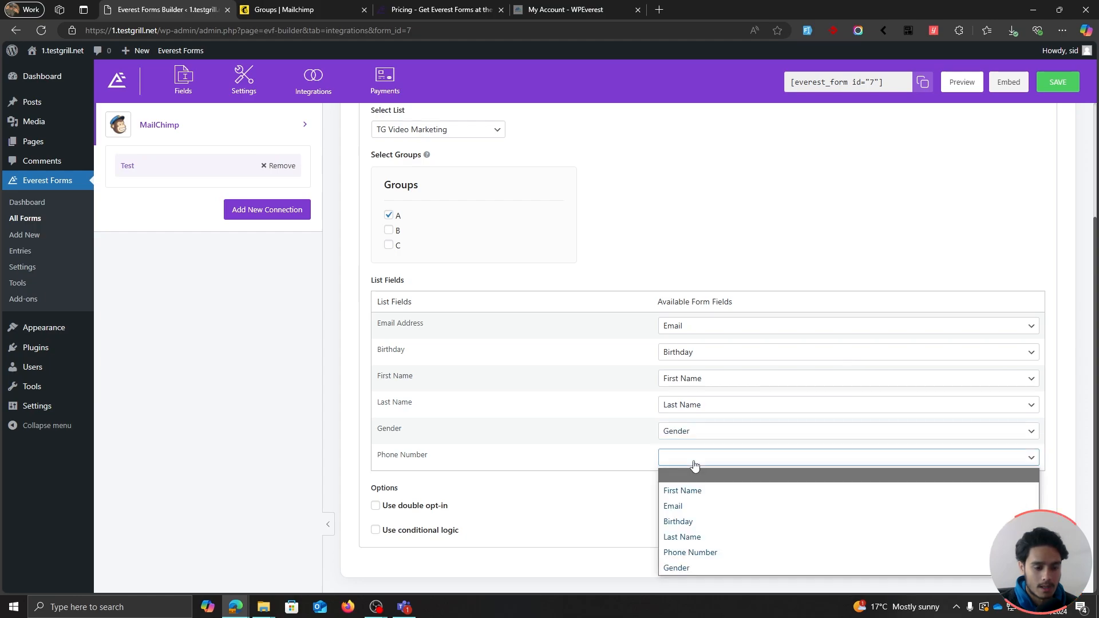
{"action": "left_click", "coordinate": [702, 553]}
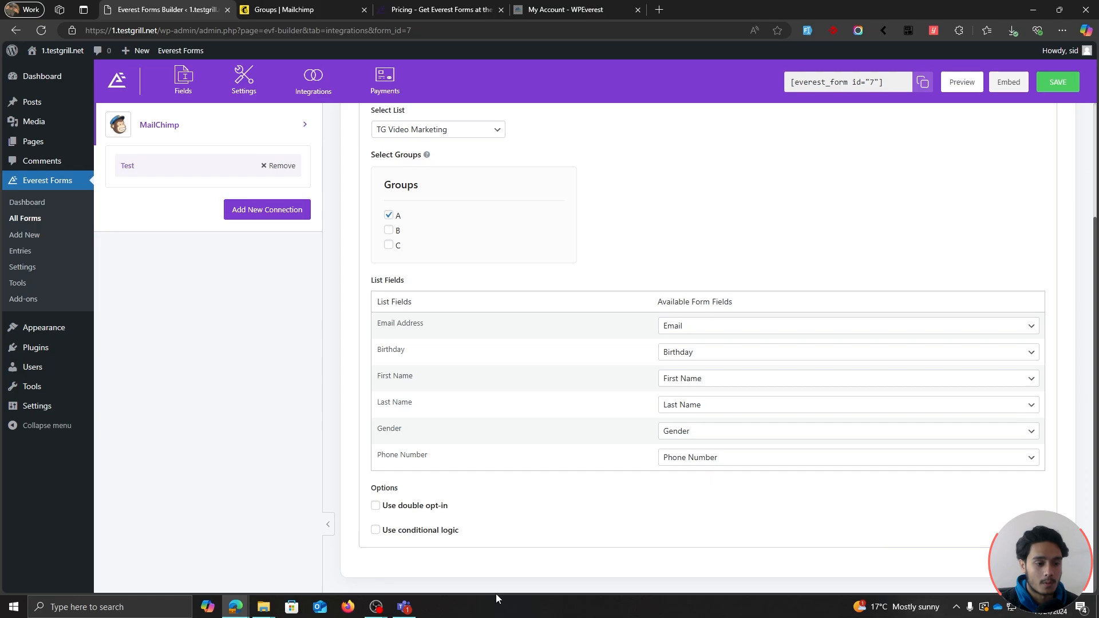
Enable conditional logic for the connection to view its rule options, and disable it again
{"action": "left_click", "coordinate": [376, 510]}
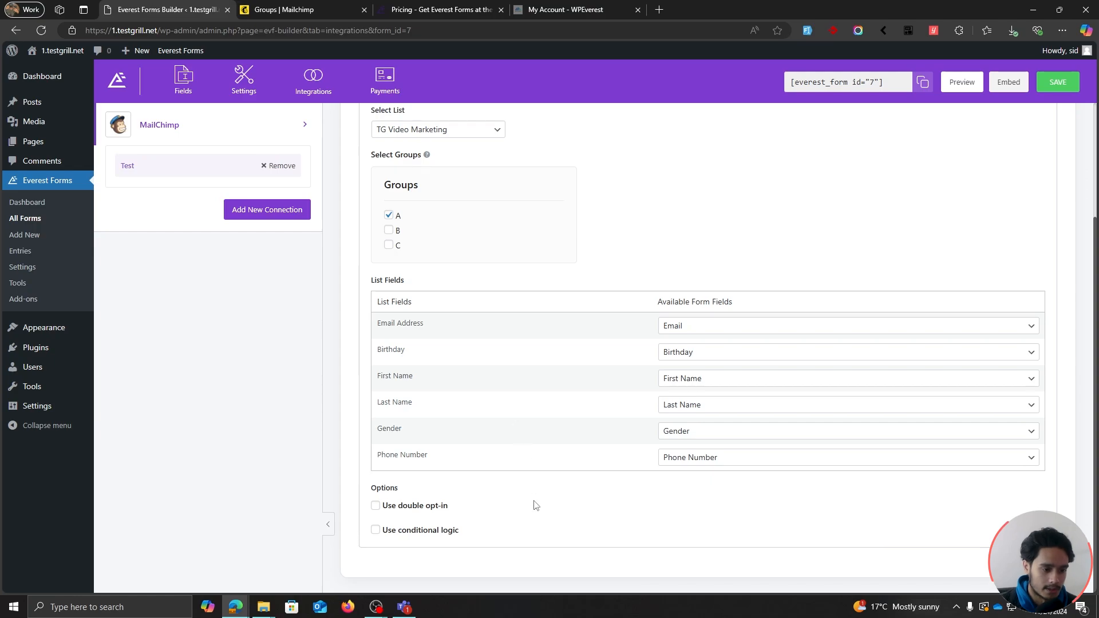
{"action": "left_click", "coordinate": [375, 531]}
{"action": "scroll", "coordinate": [550, 484], "scroll_direction": "down", "scroll_amount": 2}
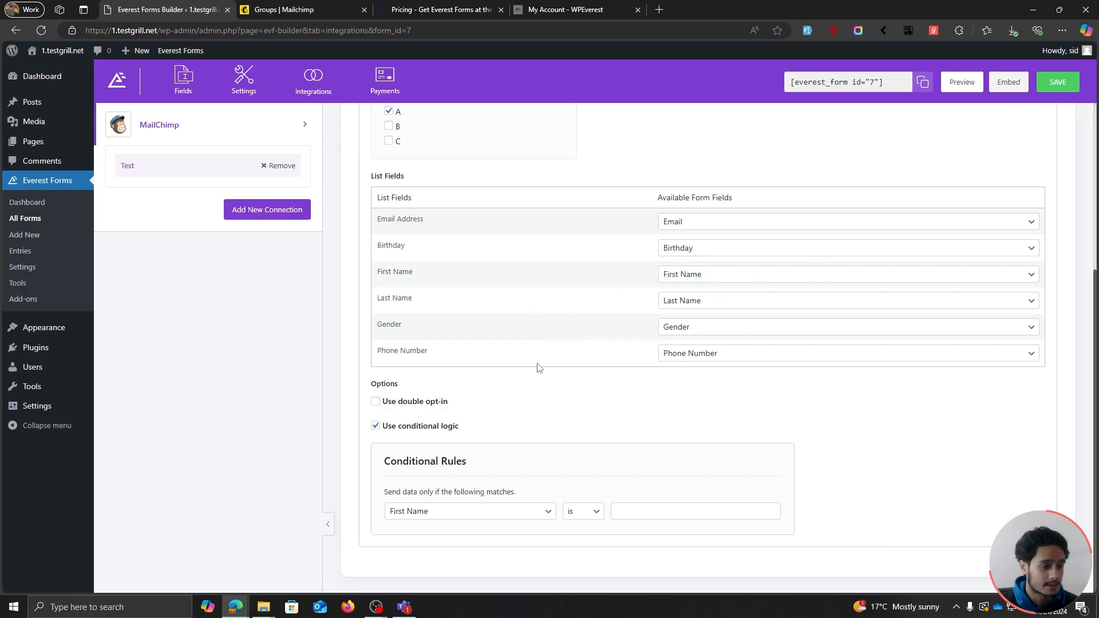
{"action": "left_click", "coordinate": [375, 426]}
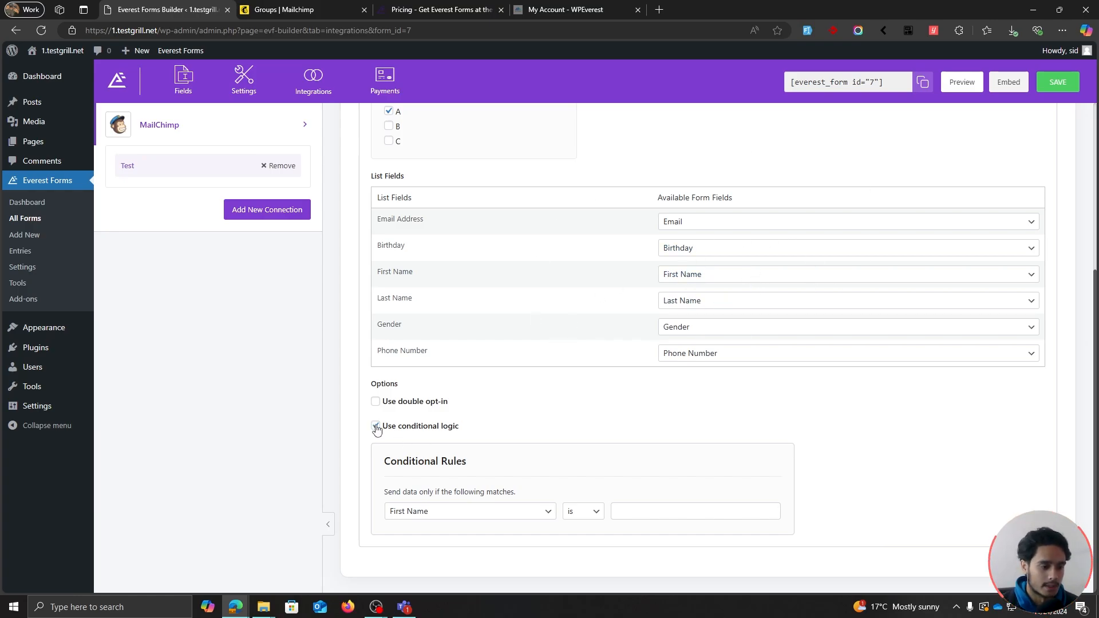
Review the Test connection's group and field mappings, and save the form
{"action": "scroll", "coordinate": [582, 477], "scroll_direction": "up", "scroll_amount": 3}
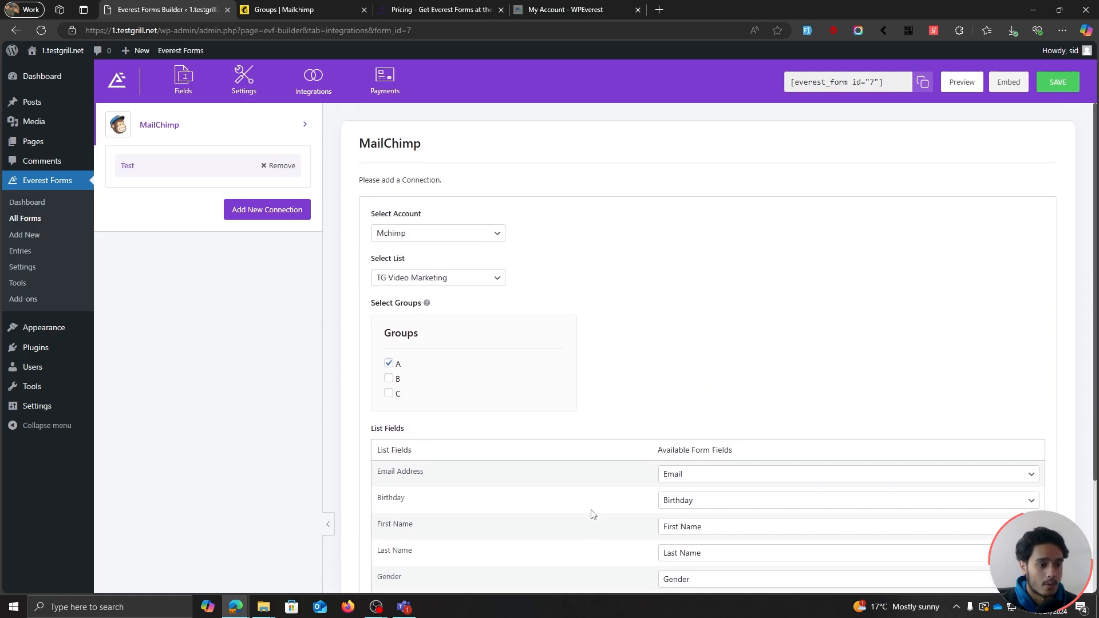
{"action": "scroll", "coordinate": [592, 514], "scroll_direction": "down", "scroll_amount": 3}
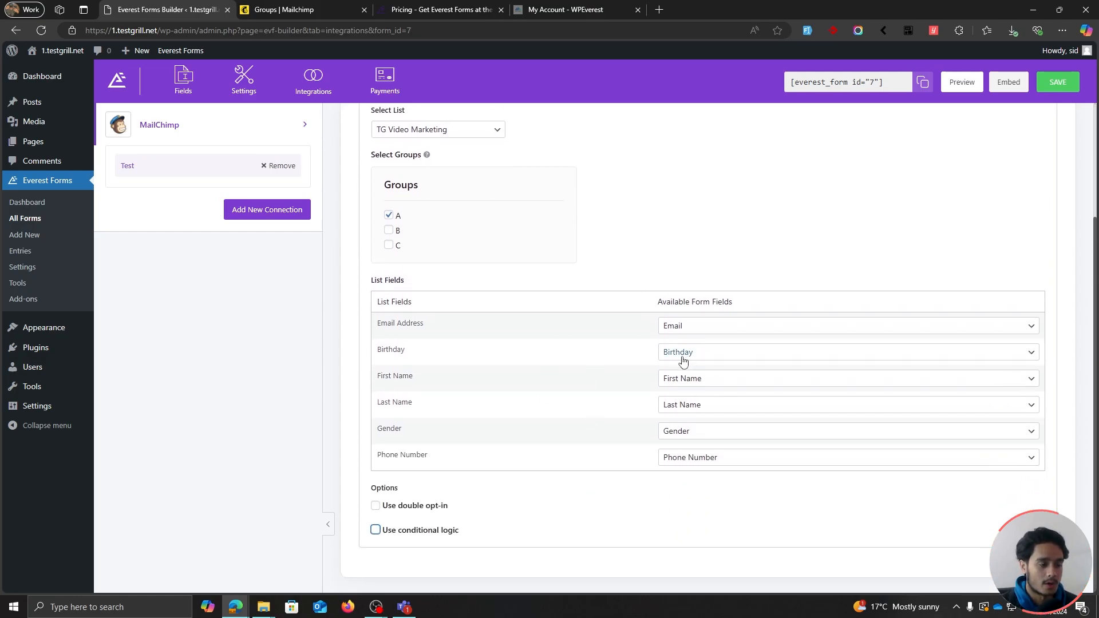
{"action": "scroll", "coordinate": [684, 362], "scroll_direction": "up", "scroll_amount": 2}
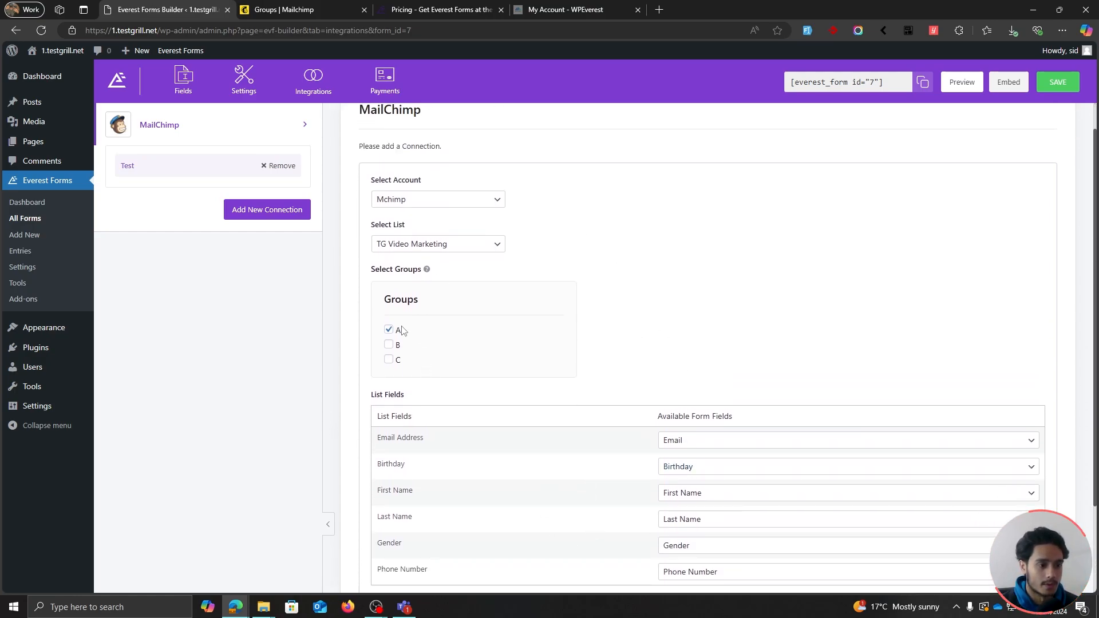
{"action": "left_click", "coordinate": [1053, 85]}
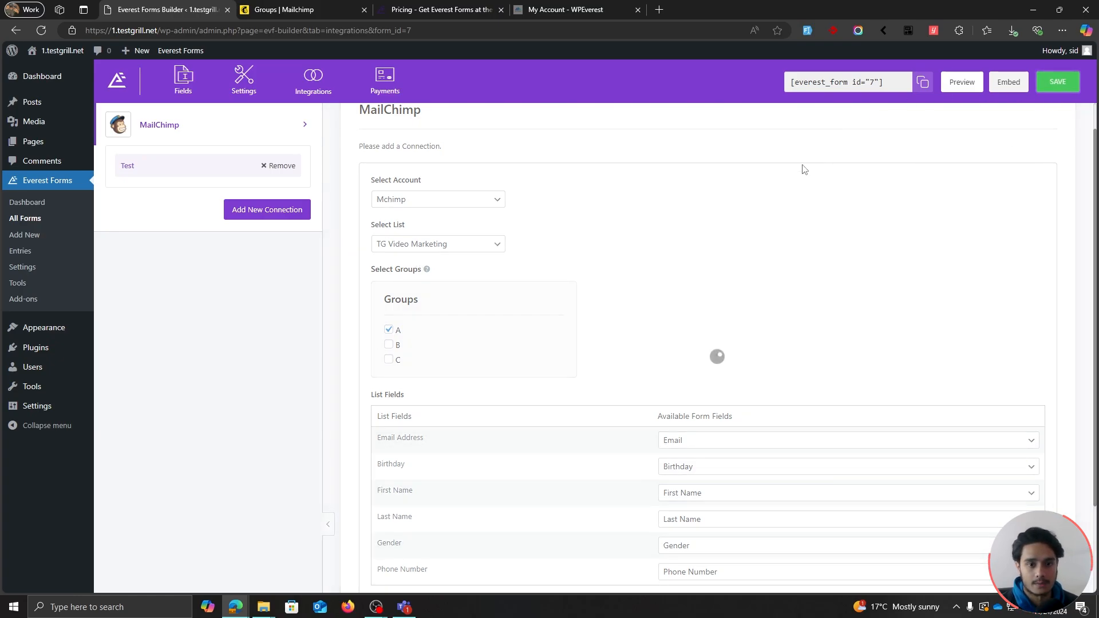
{"action": "scroll", "coordinate": [826, 246], "scroll_direction": "down", "scroll_amount": 1}
{"action": "scroll", "coordinate": [828, 245], "scroll_direction": "up", "scroll_amount": 2}
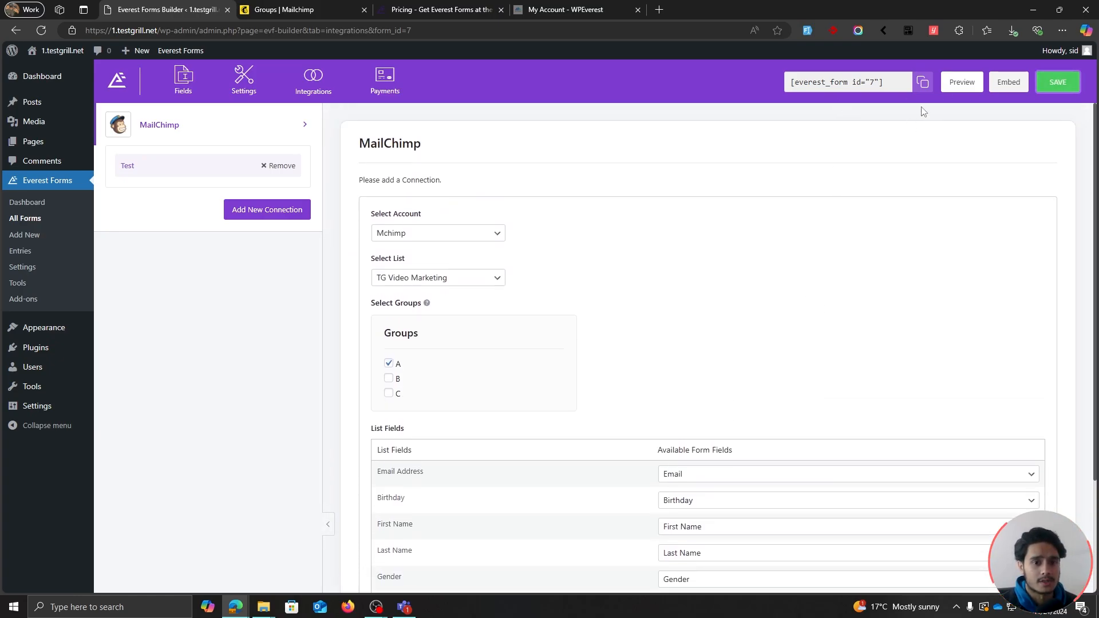
Create a new WordPress page titled Subscribe
{"action": "mouse_move", "coordinate": [41, 143]}
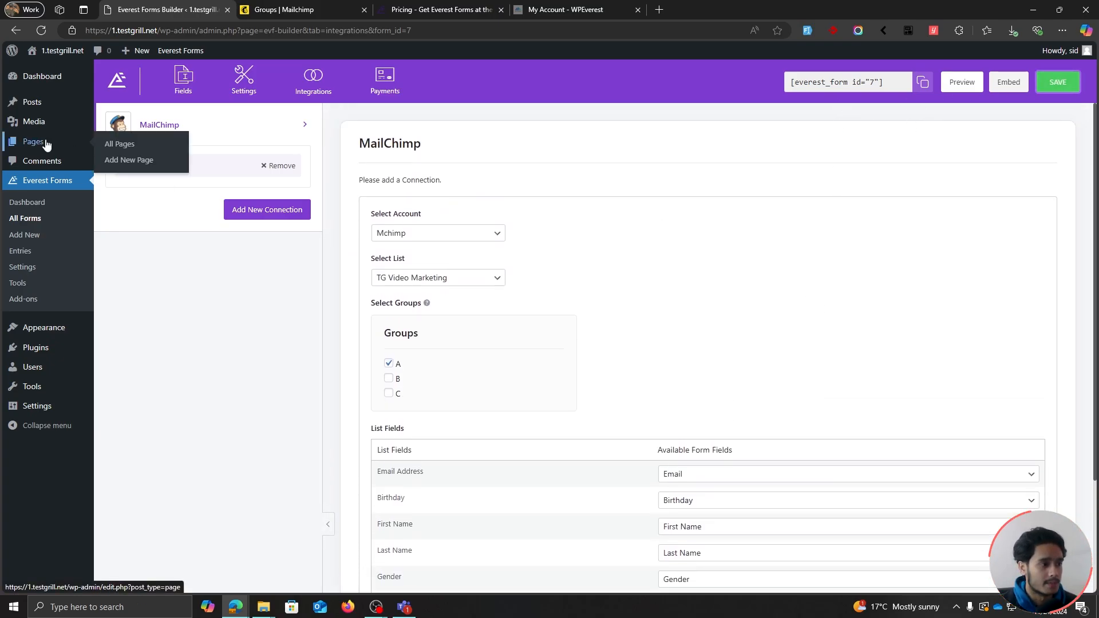
{"action": "left_click", "coordinate": [150, 144]}
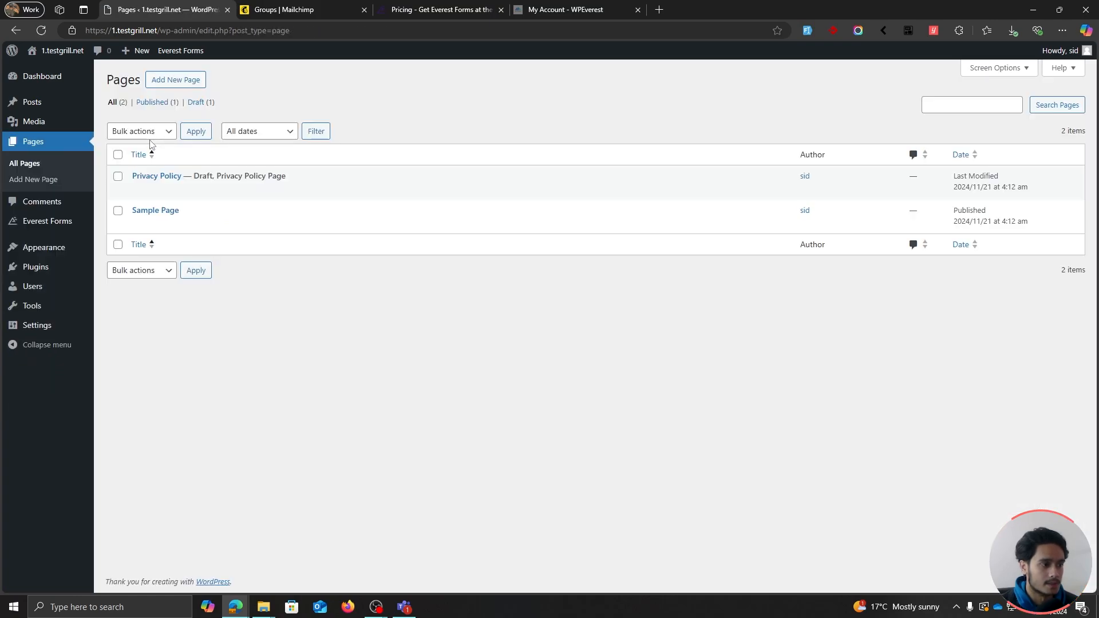
{"action": "left_click", "coordinate": [173, 82]}
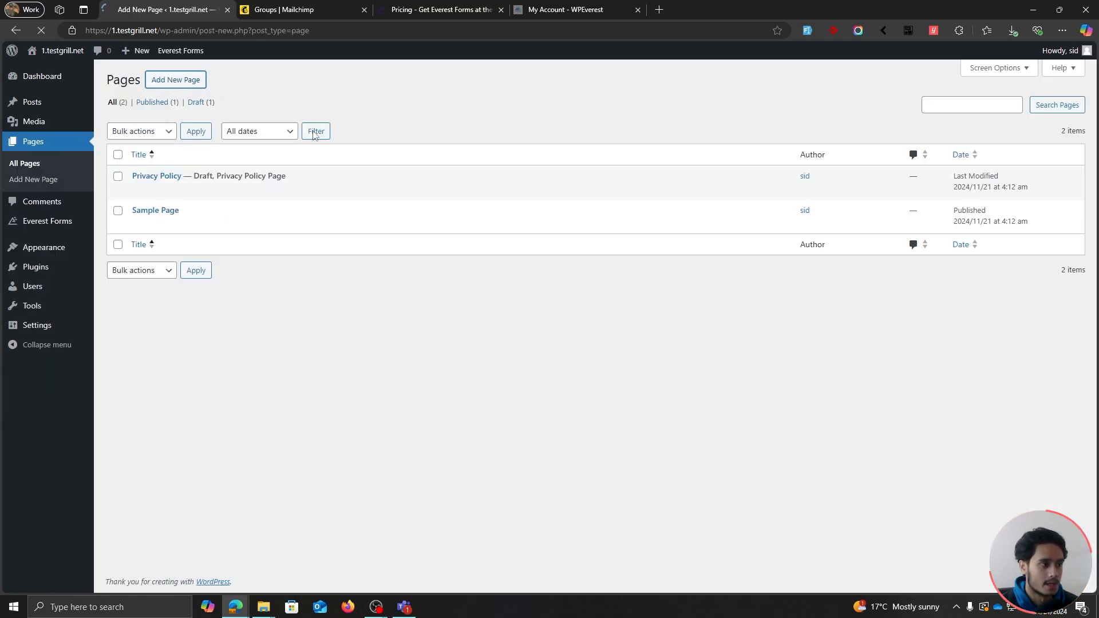
{"action": "type", "text": "Subscribe"}
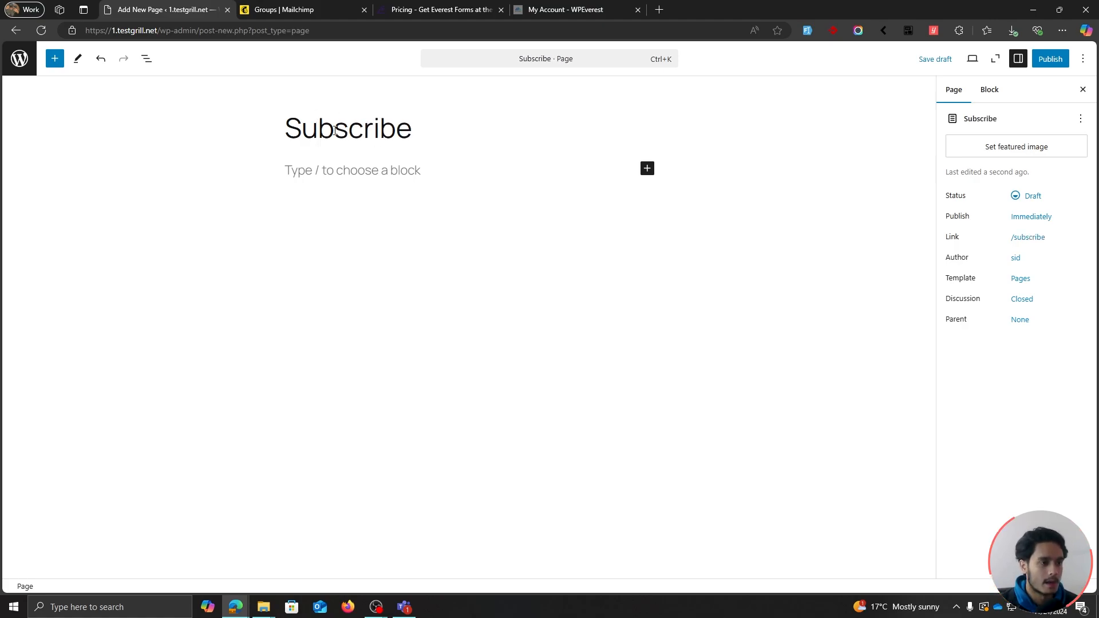
Insert an Everest Form block below the Subscribe title and set it to show the Contact Form
{"action": "left_click", "coordinate": [287, 170]}
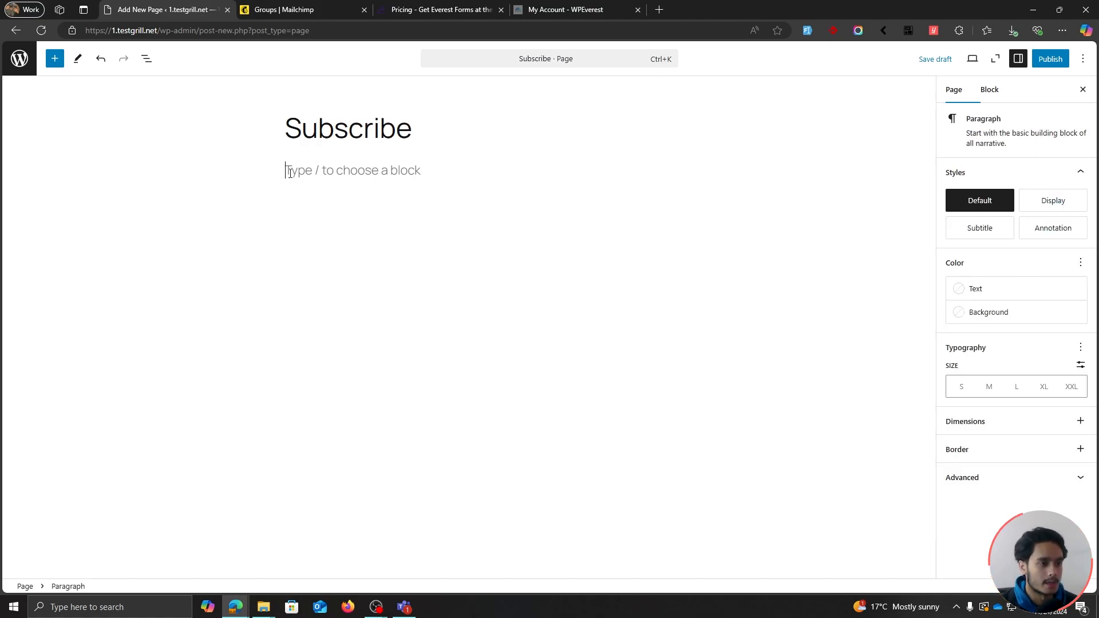
{"action": "left_click", "coordinate": [54, 59]}
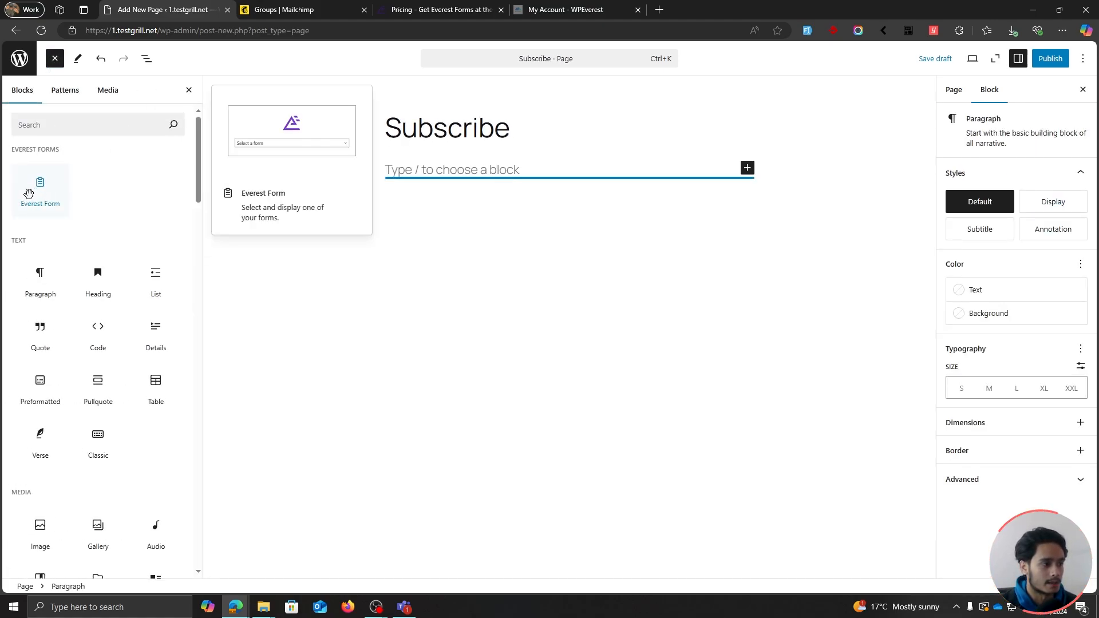
{"action": "left_click_drag", "start_coordinate": [51, 191], "coordinate": [424, 170]}
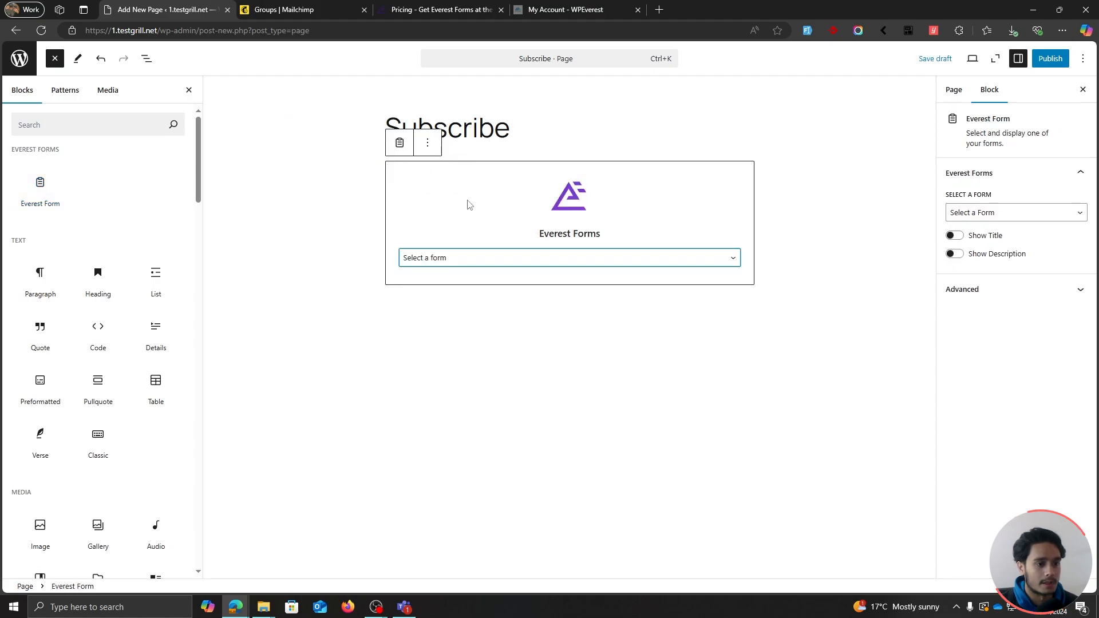
{"action": "left_click", "coordinate": [480, 262]}
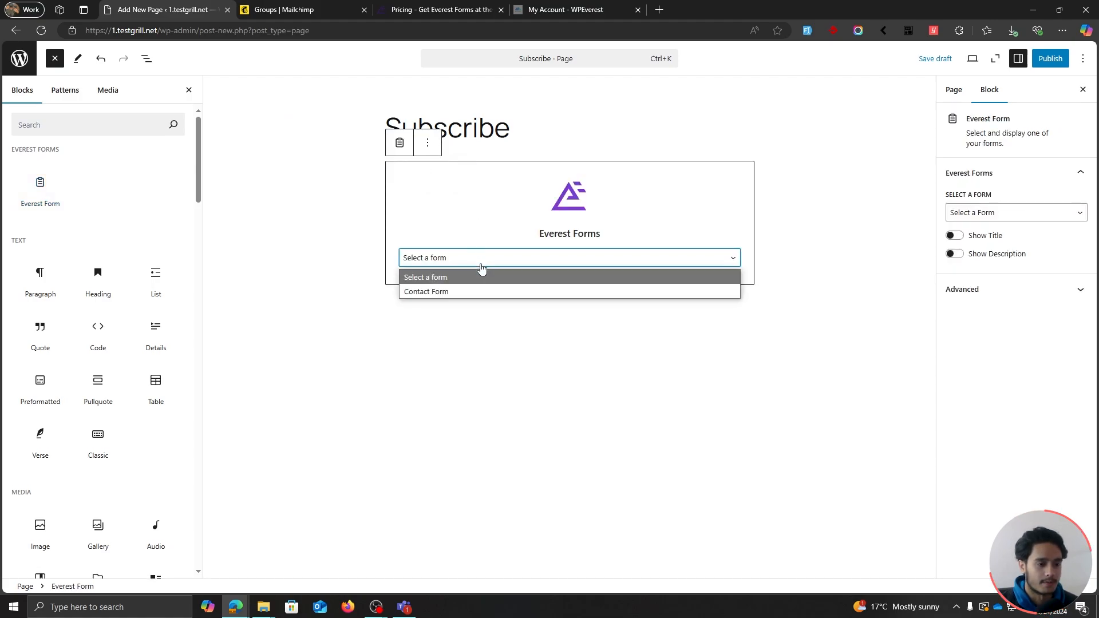
{"action": "left_click", "coordinate": [438, 292]}
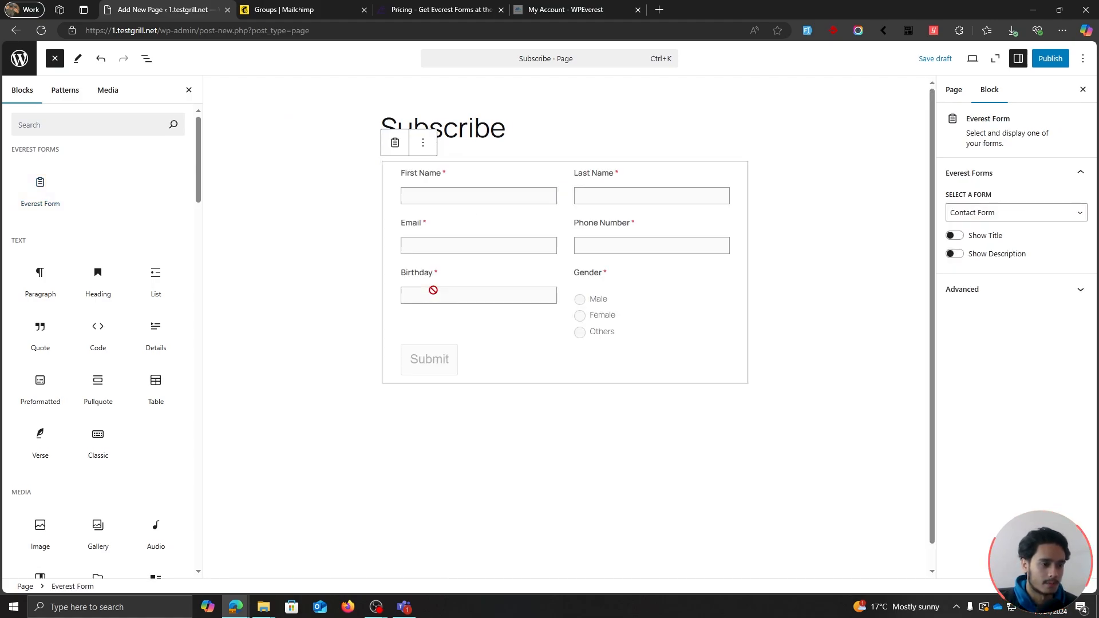
Publish the Subscribe page and leave the editor for the list of pages
{"action": "left_click", "coordinate": [1061, 56]}
{"action": "left_click", "coordinate": [1052, 59]}
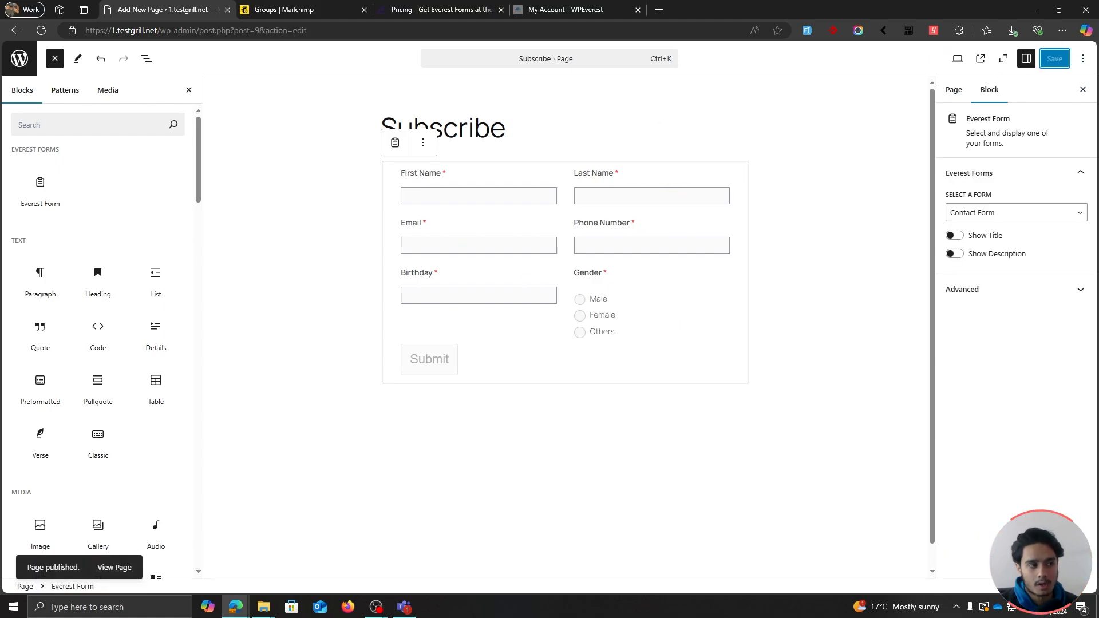
{"action": "left_click", "coordinate": [20, 56]}
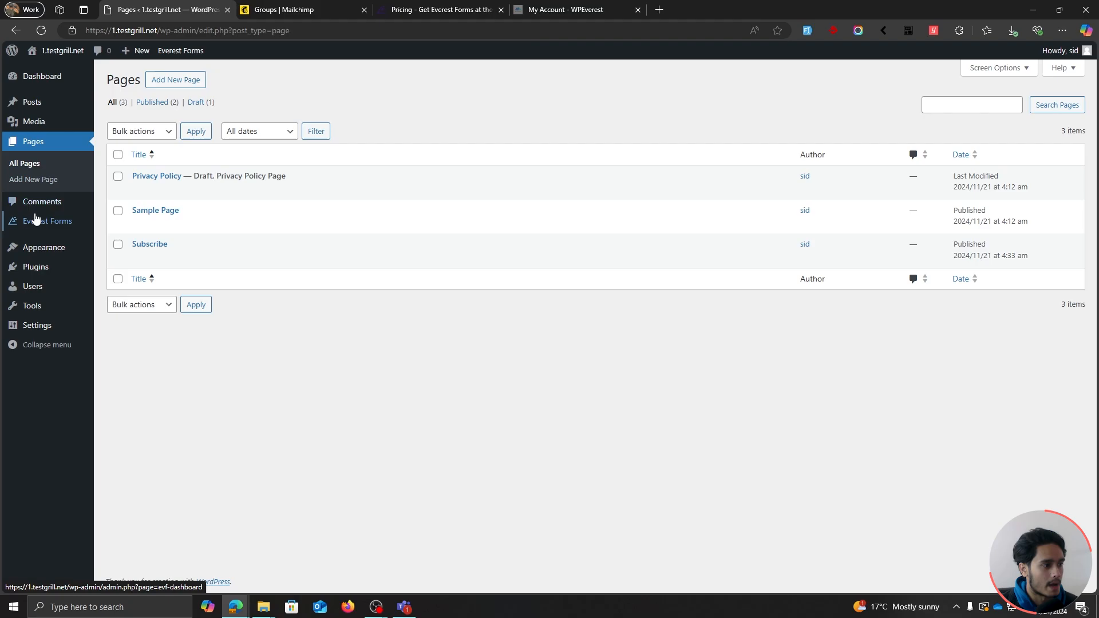
Open the list of all Everest Forms and look at the Contact Form's shortcode
{"action": "mouse_move", "coordinate": [36, 220]}
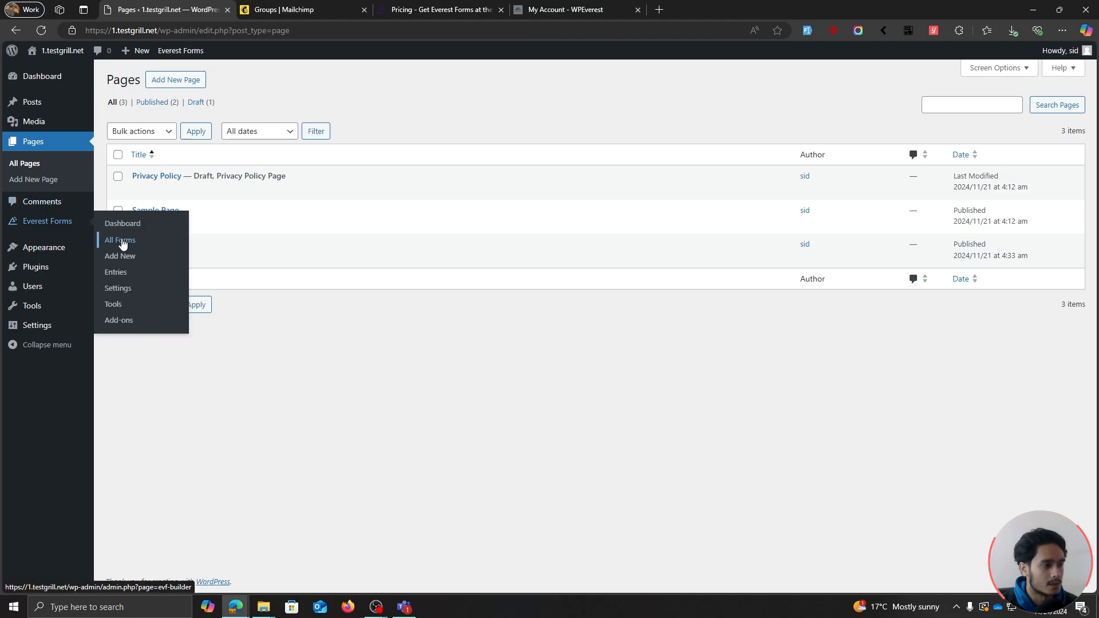
{"action": "left_click", "coordinate": [121, 241]}
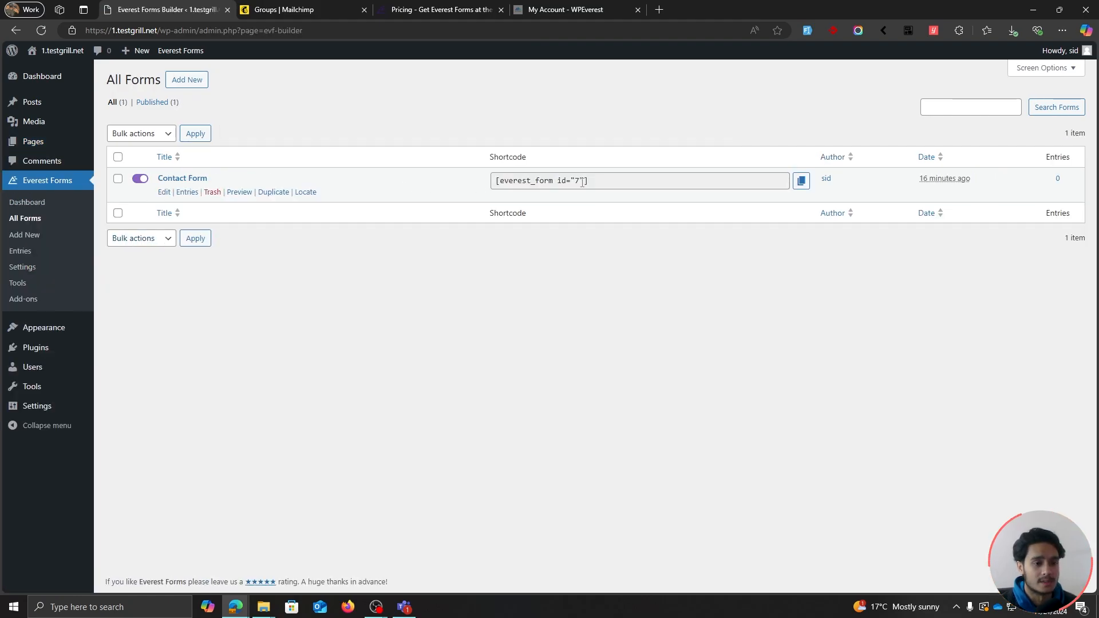
{"action": "left_click", "coordinate": [583, 182]}
{"action": "left_click", "coordinate": [598, 181]}
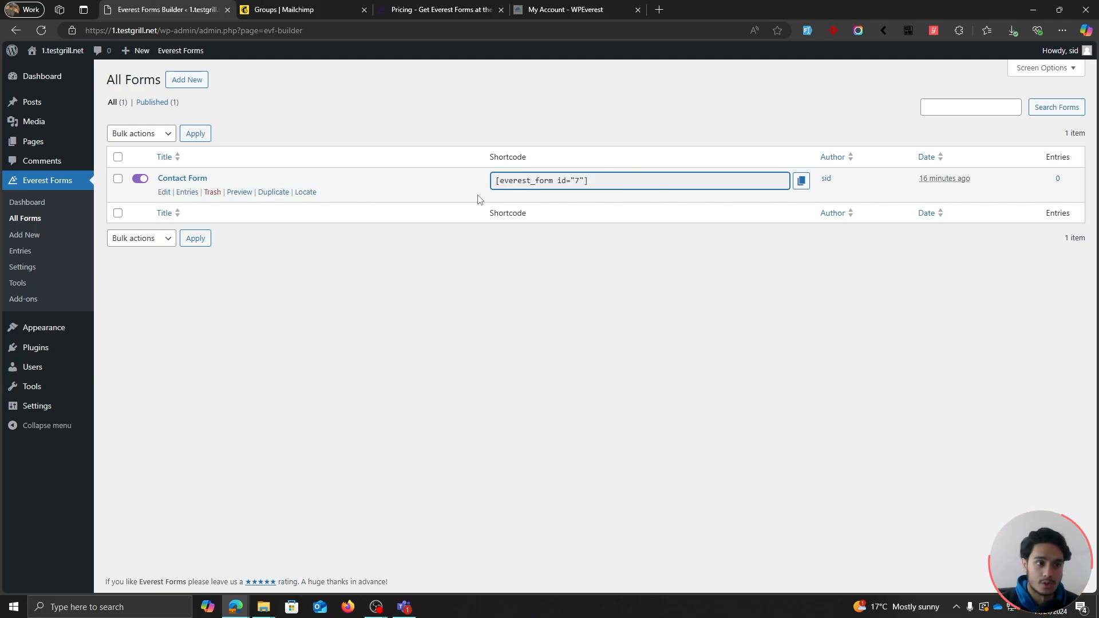
Open the live site in a new browser tab and go to its Subscribe page
{"action": "middle_click", "coordinate": [56, 71]}
{"action": "left_click", "coordinate": [344, 7]}
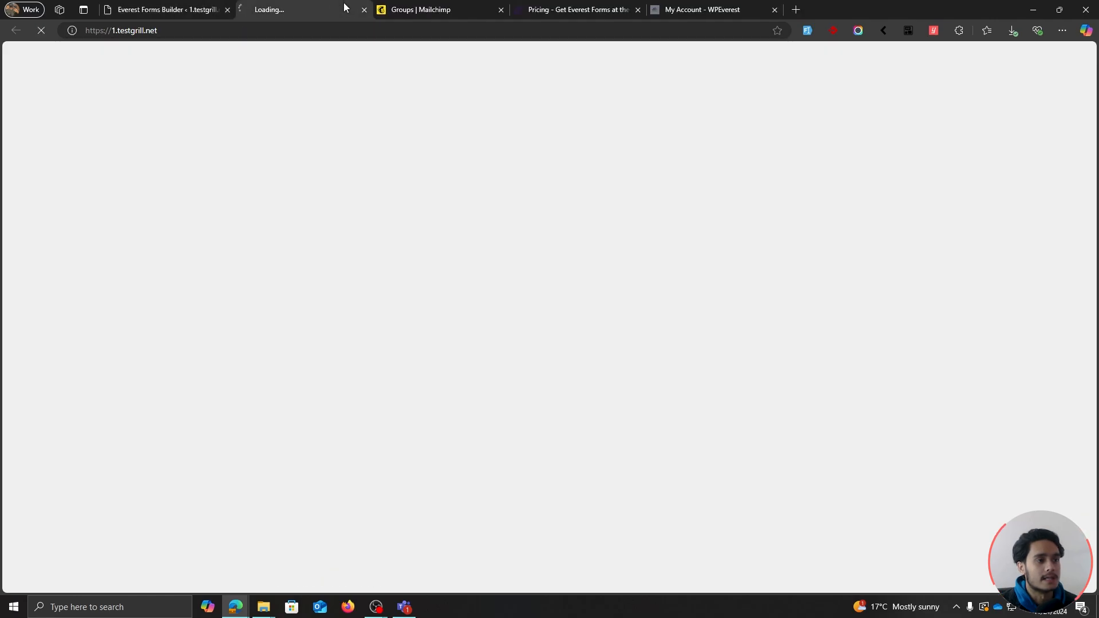
{"action": "left_click", "coordinate": [904, 81]}
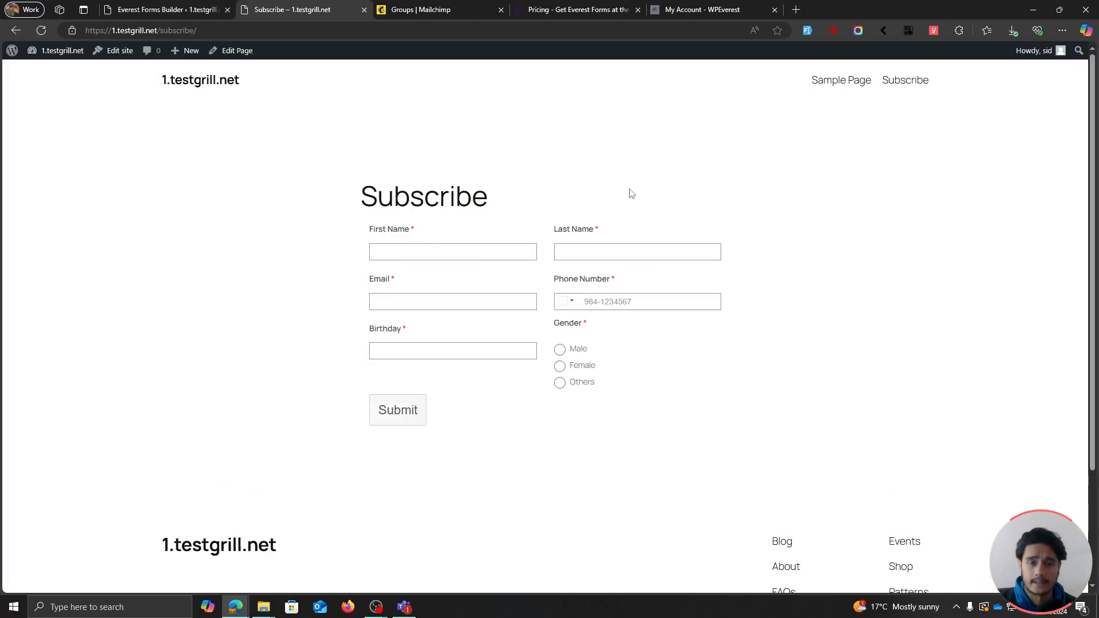
Fill in the Subscribe form with the contact's name, email, phone number and birthday, choose the gender Male, and submit it
{"action": "left_click", "coordinate": [418, 253]}
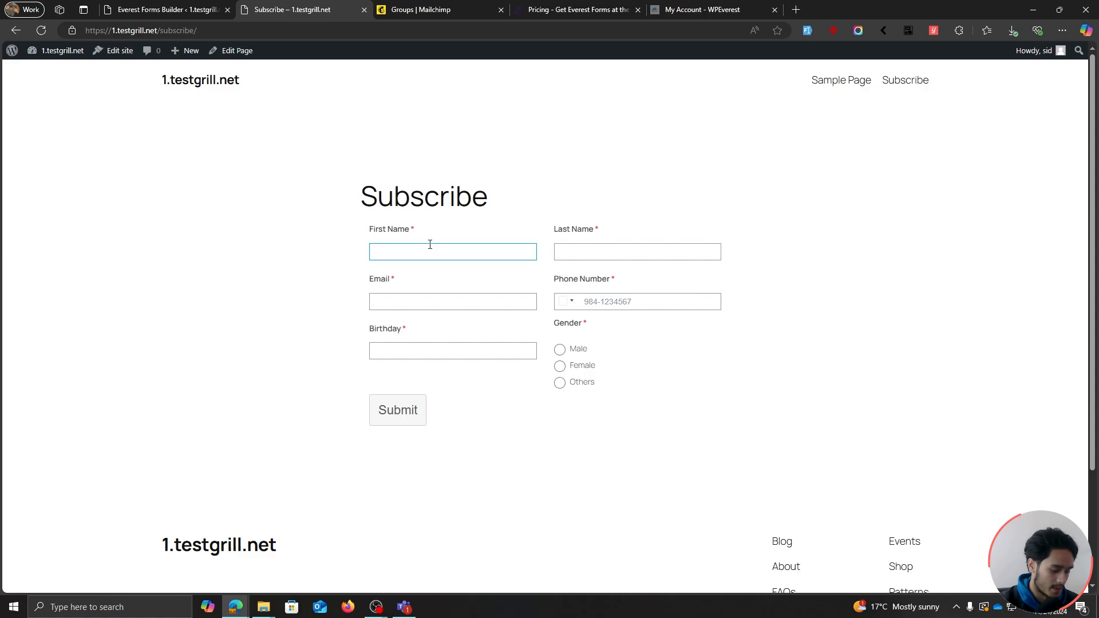
{"action": "type", "text": "Sid"}
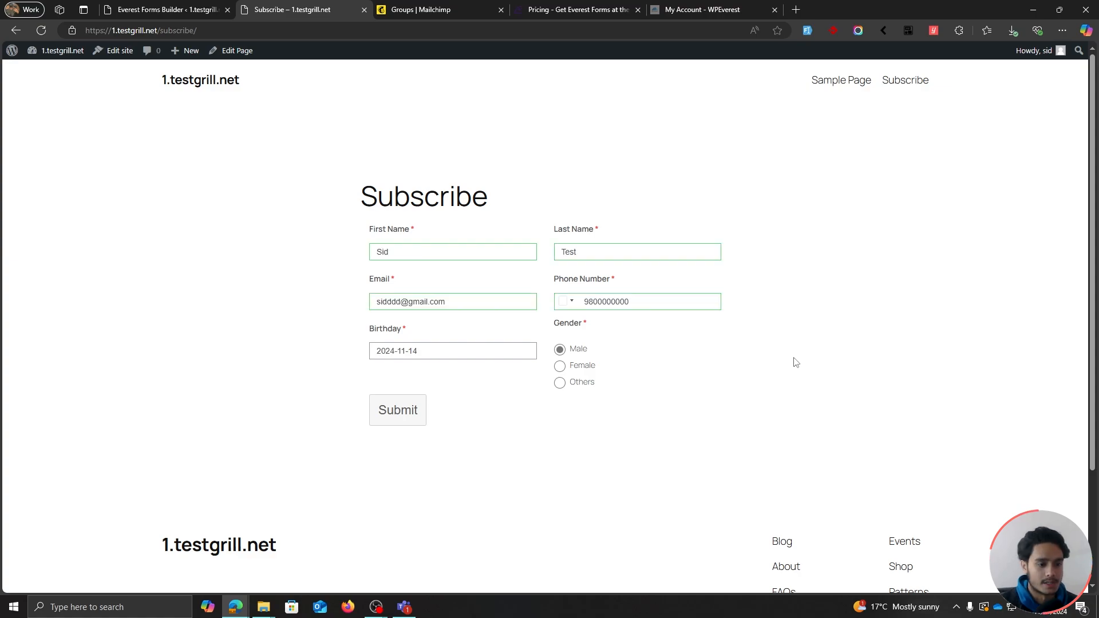
{"action": "left_click", "coordinate": [401, 417]}
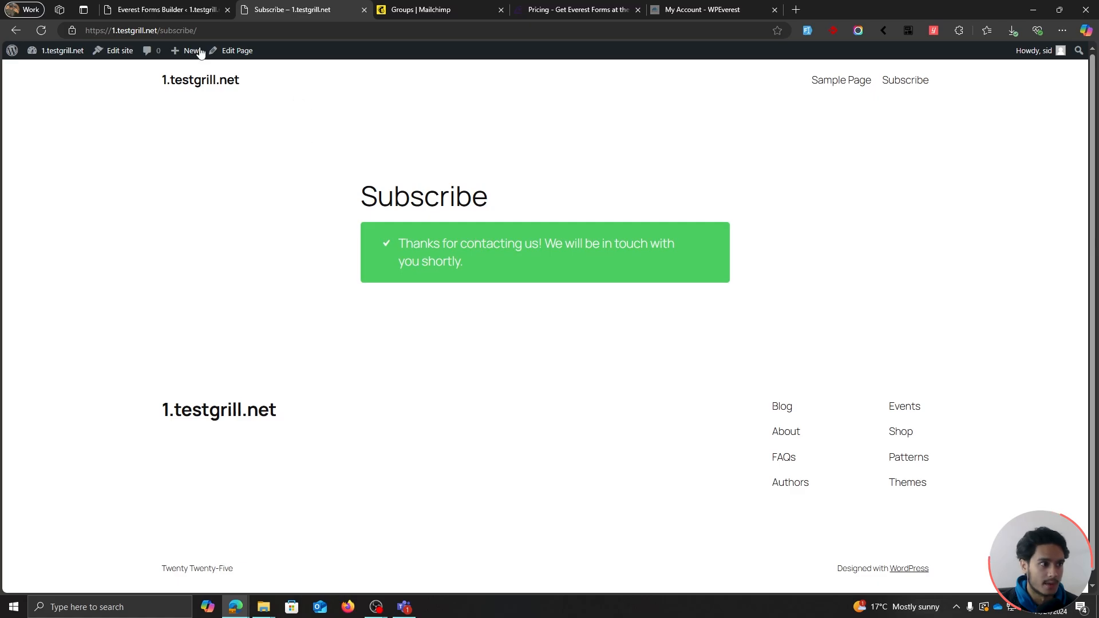
Open the submitted Contact Form entry in the Everest Forms entries and review its field values
{"action": "left_click", "coordinate": [172, 9]}
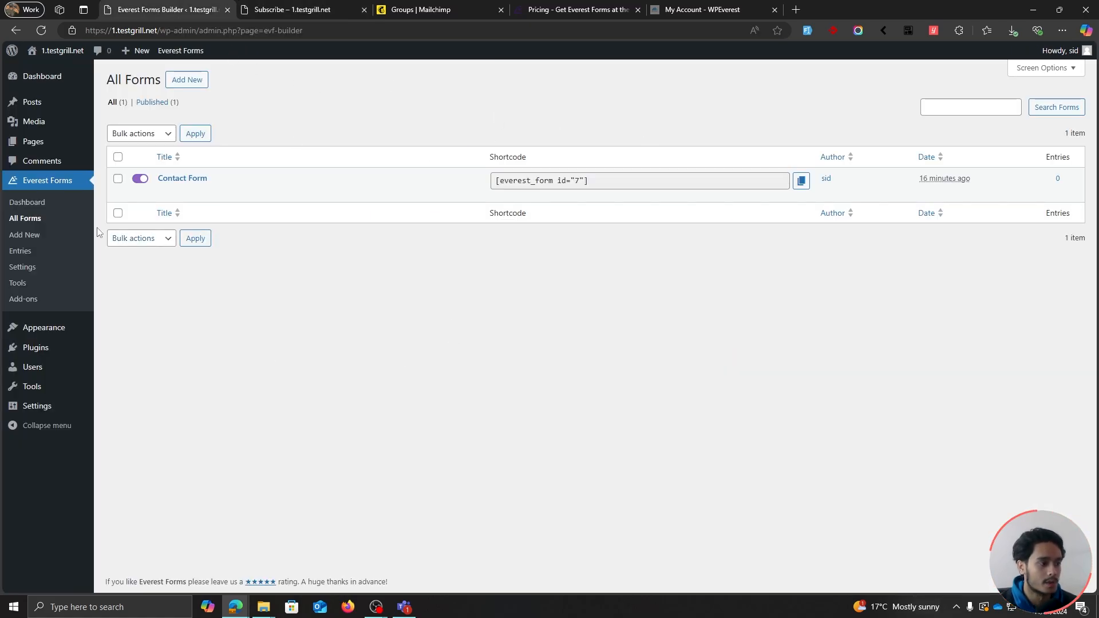
{"action": "left_click", "coordinate": [37, 258]}
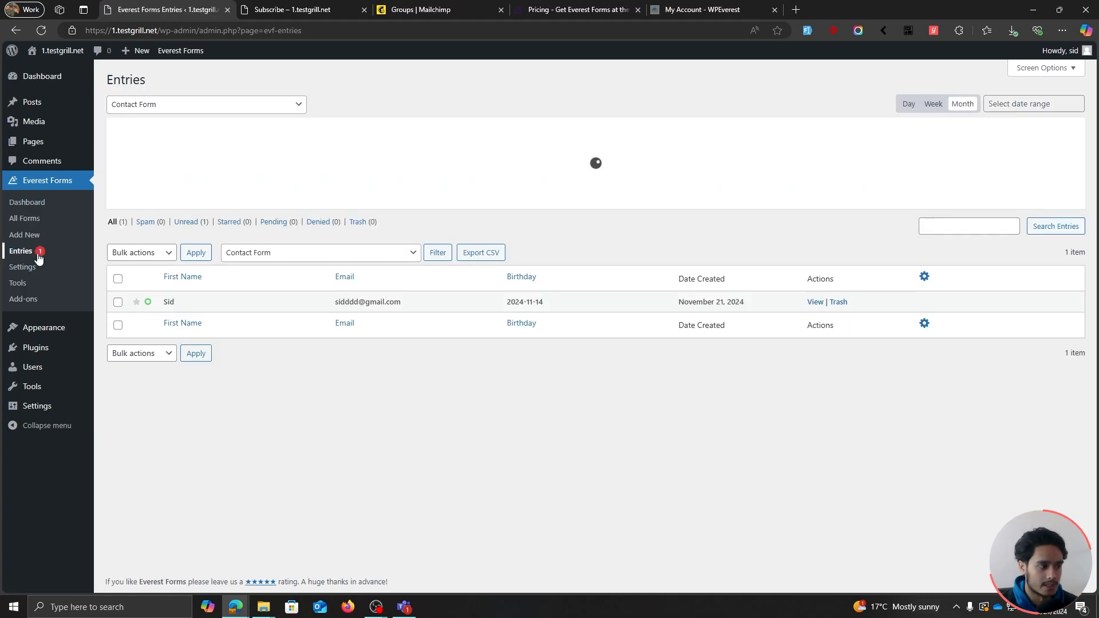
{"action": "scroll", "coordinate": [326, 317], "scroll_direction": "down", "scroll_amount": 1}
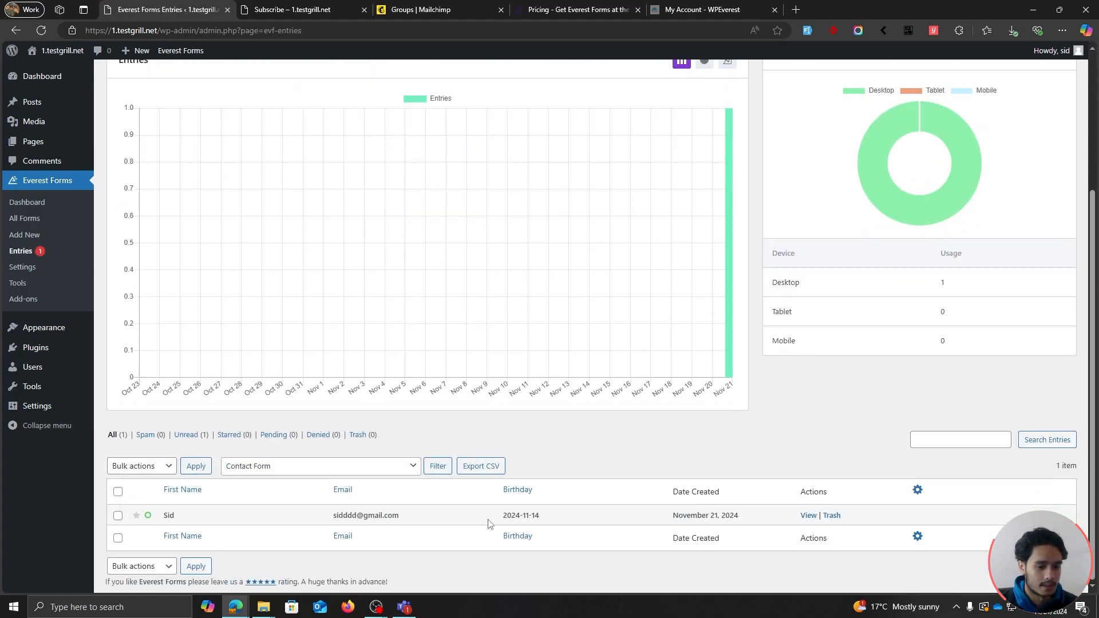
{"action": "left_click_drag", "start_coordinate": [301, 522], "coordinate": [395, 518]}
{"action": "left_click", "coordinate": [465, 522]}
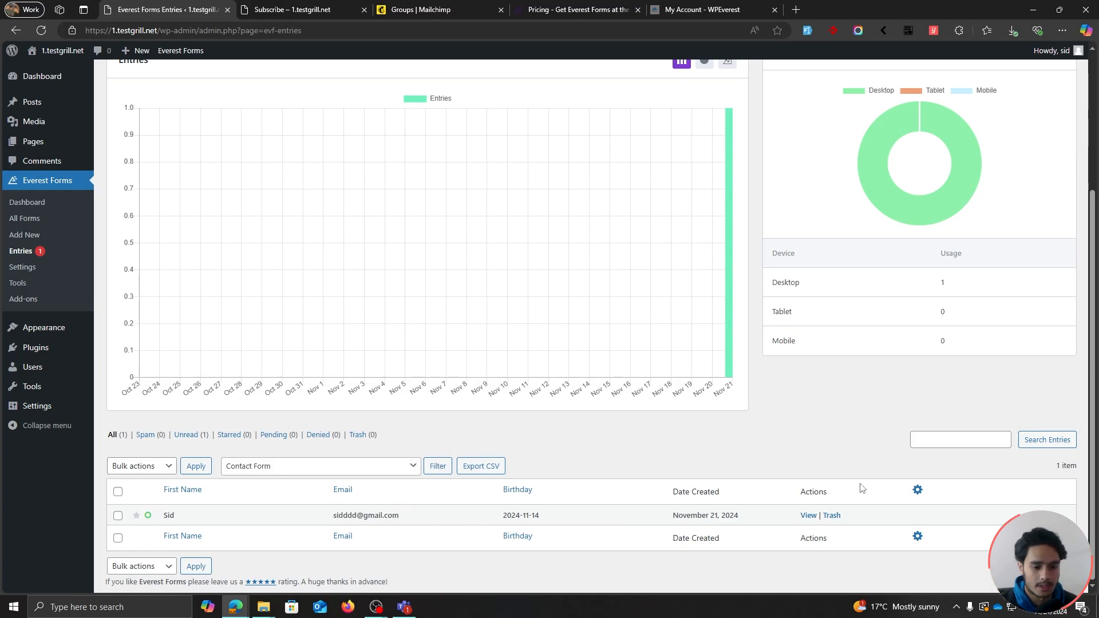
{"action": "left_click", "coordinate": [808, 516]}
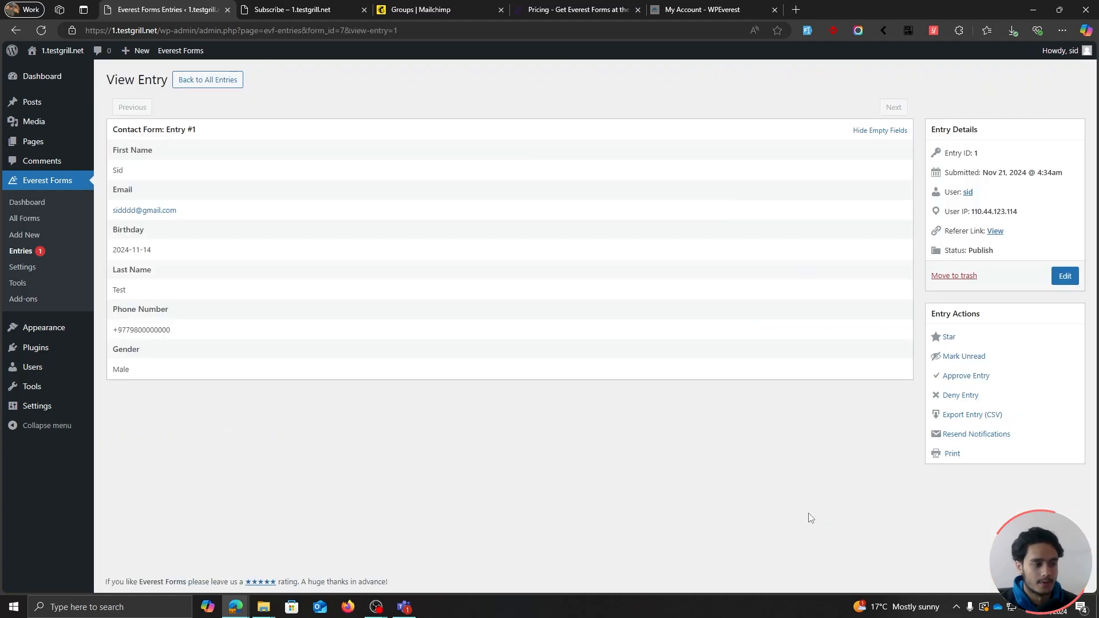
{"action": "left_click_drag", "start_coordinate": [114, 147], "coordinate": [231, 366]}
{"action": "left_click", "coordinate": [292, 370]}
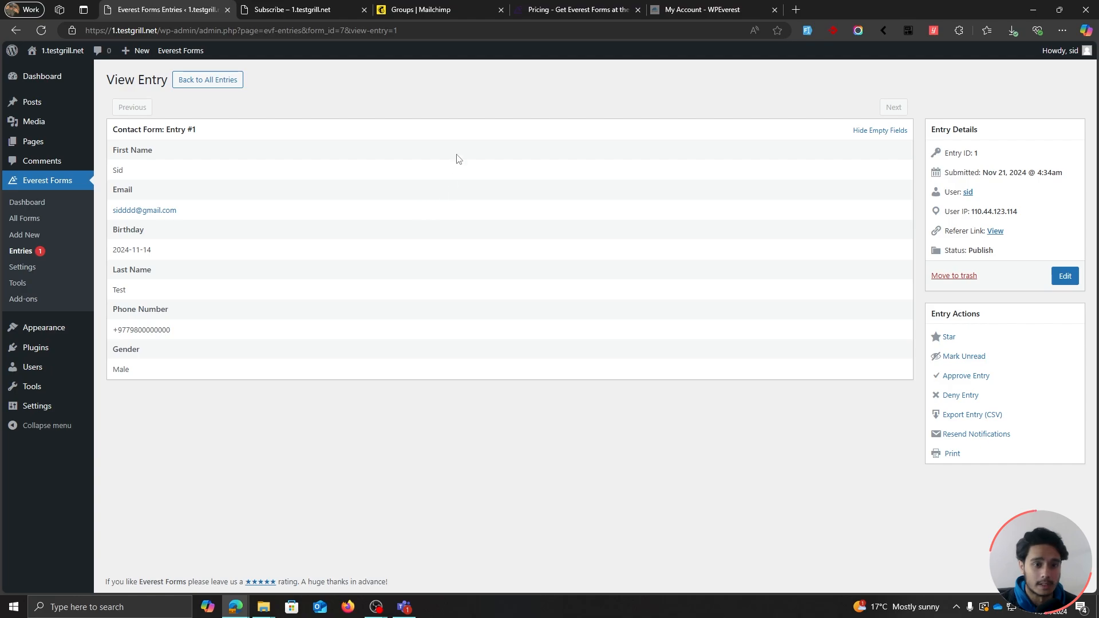
Switch to Mailchimp, open the new contact in the TG Video Marketing audience, and check its contact information against the submission
{"action": "left_click", "coordinate": [447, 4]}
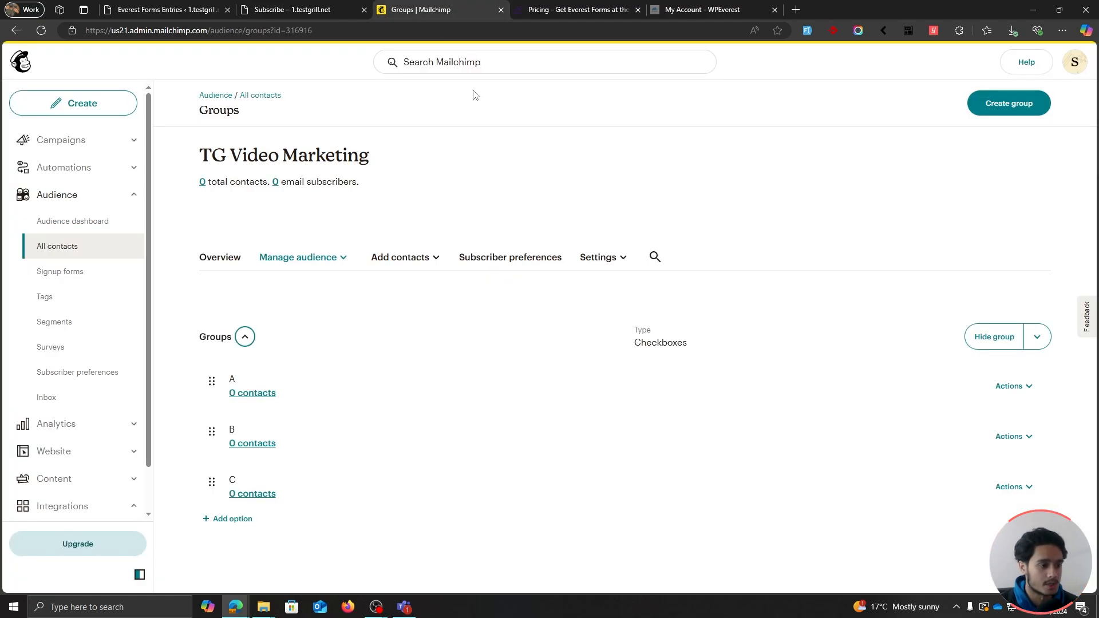
{"action": "left_click", "coordinate": [58, 249]}
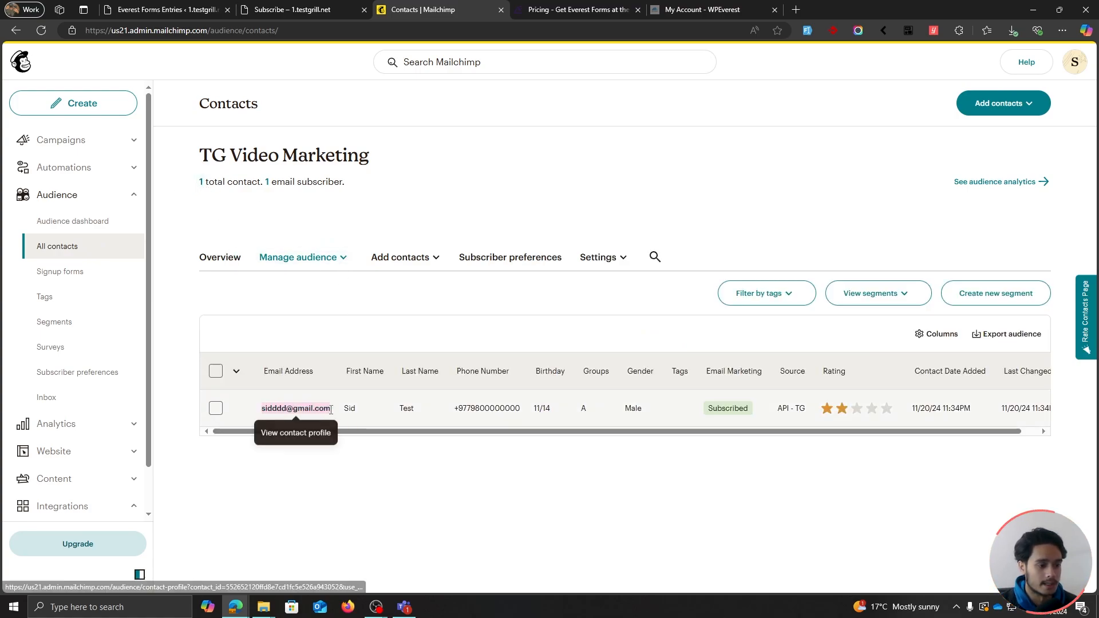
{"action": "left_click_drag", "start_coordinate": [389, 437], "coordinate": [412, 435]}
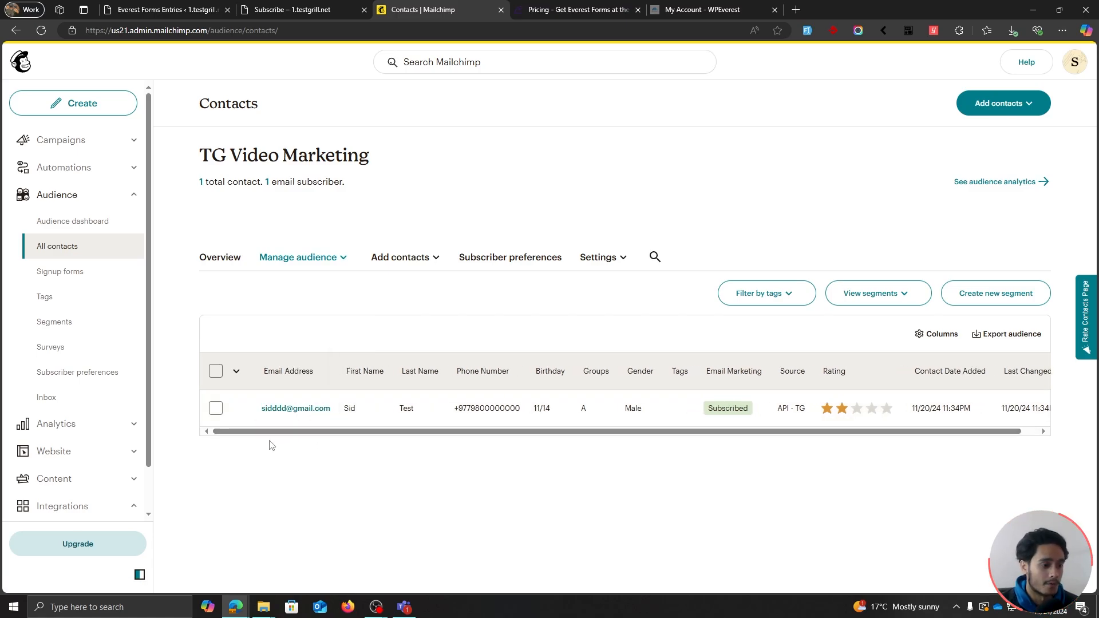
{"action": "left_click", "coordinate": [297, 410]}
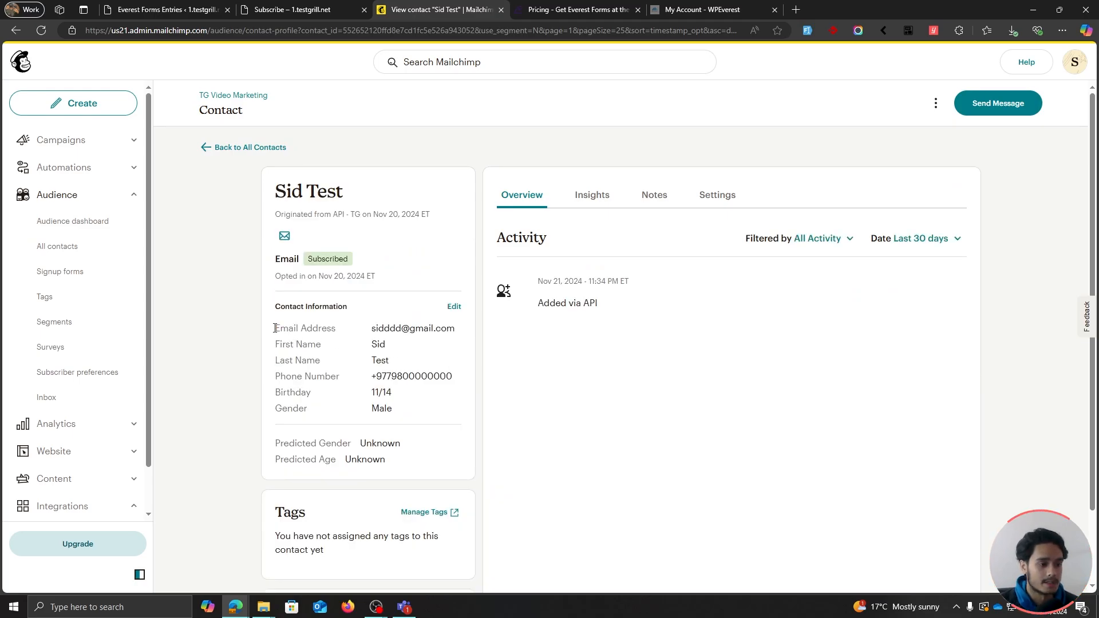
{"action": "left_click_drag", "start_coordinate": [275, 328], "coordinate": [331, 362]}
{"action": "left_click", "coordinate": [277, 375]}
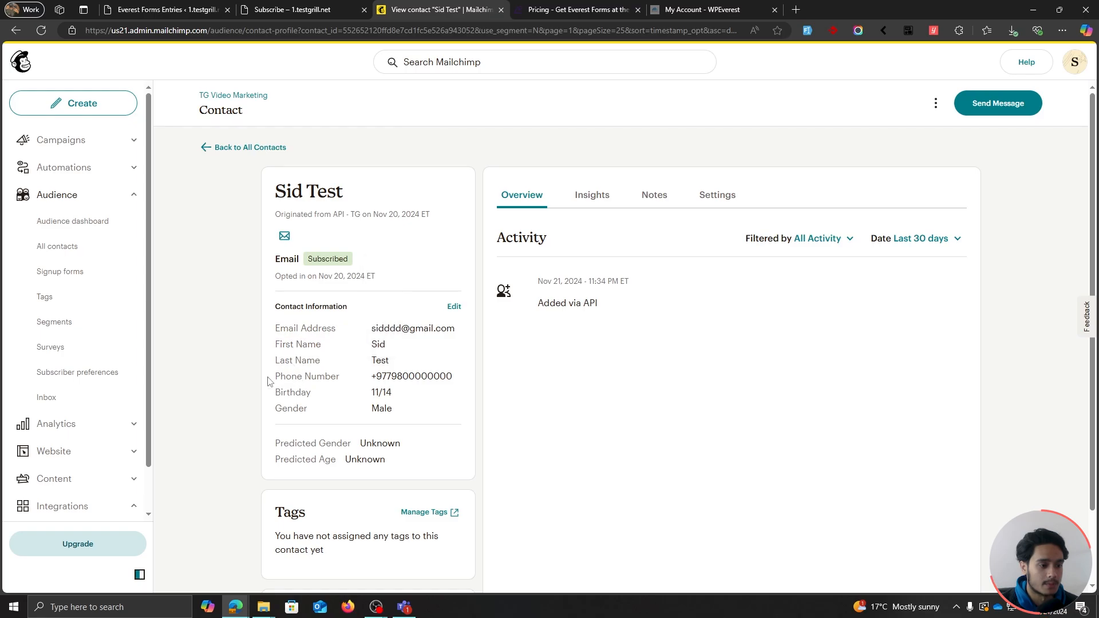
{"action": "left_click_drag", "start_coordinate": [268, 382], "coordinate": [410, 416]}
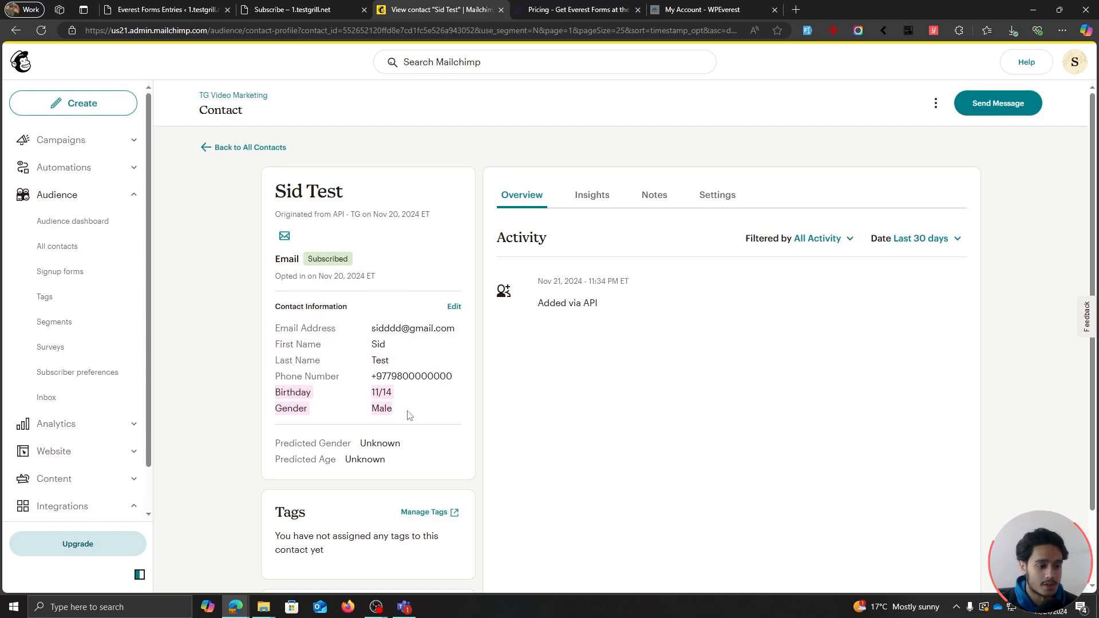
{"action": "left_click", "coordinate": [457, 413]}
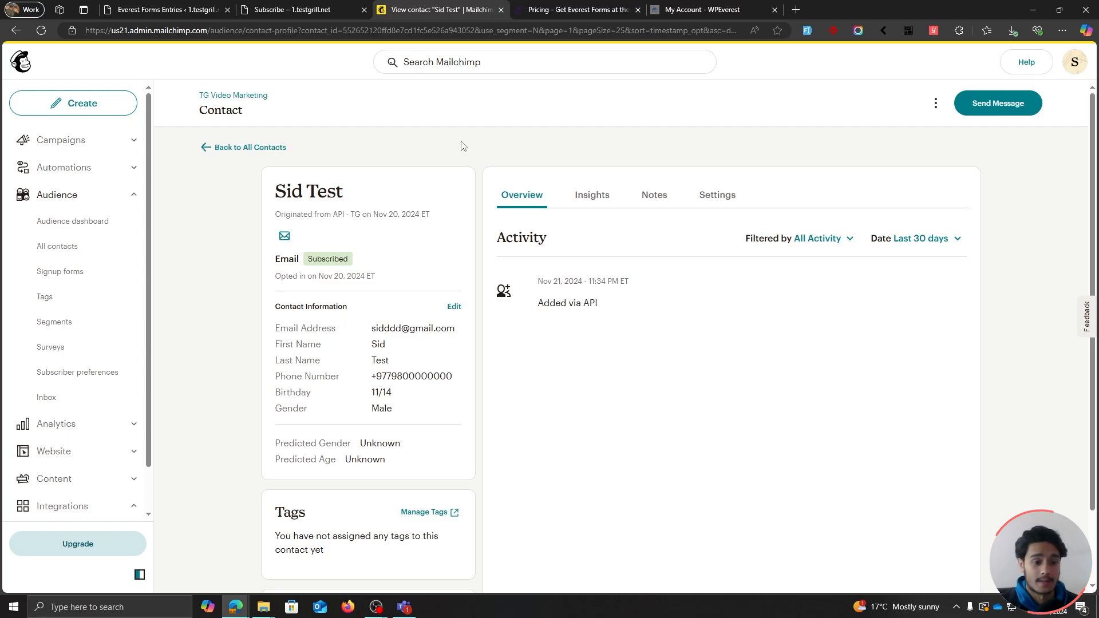
Switch back to WordPress and open the Contact Form for editing in the Everest Forms builder
{"action": "left_click", "coordinate": [159, 8]}
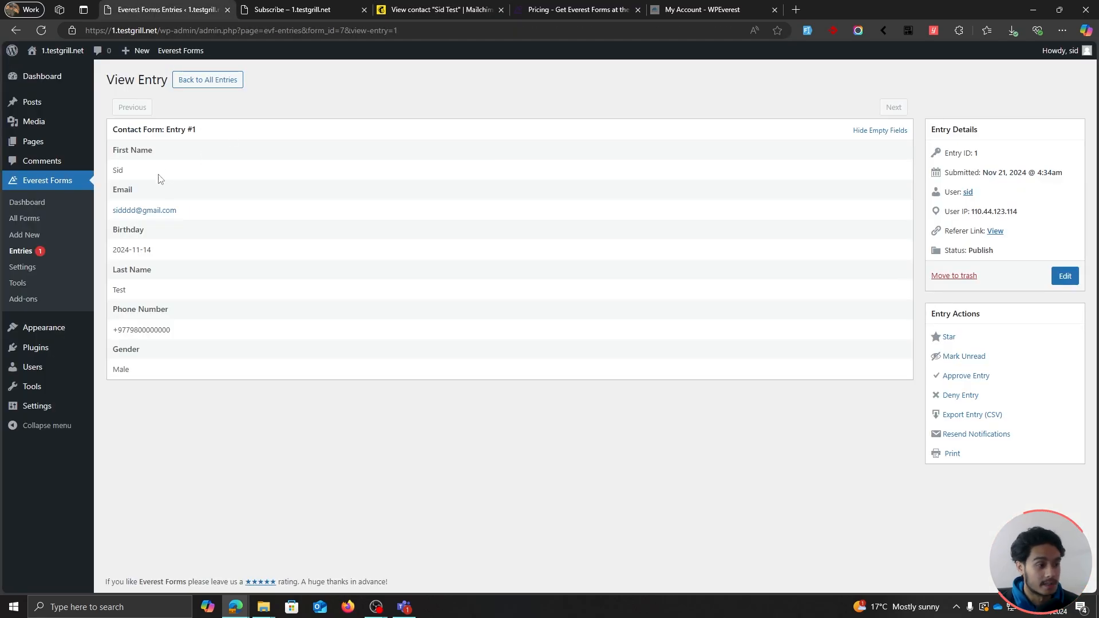
{"action": "left_click", "coordinate": [45, 221]}
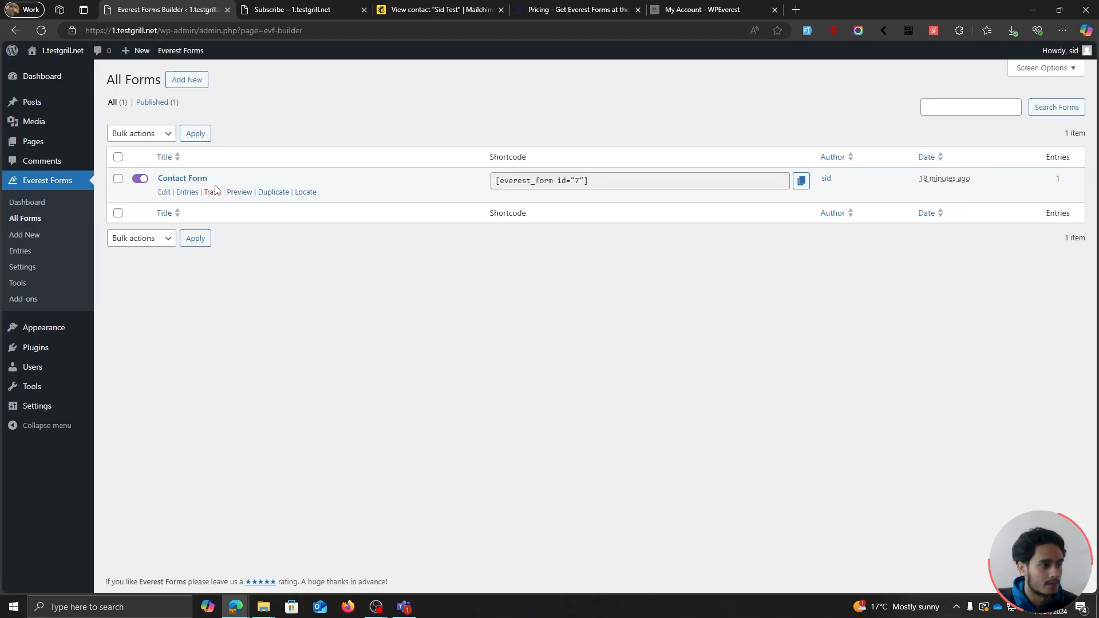
{"action": "left_click", "coordinate": [165, 193]}
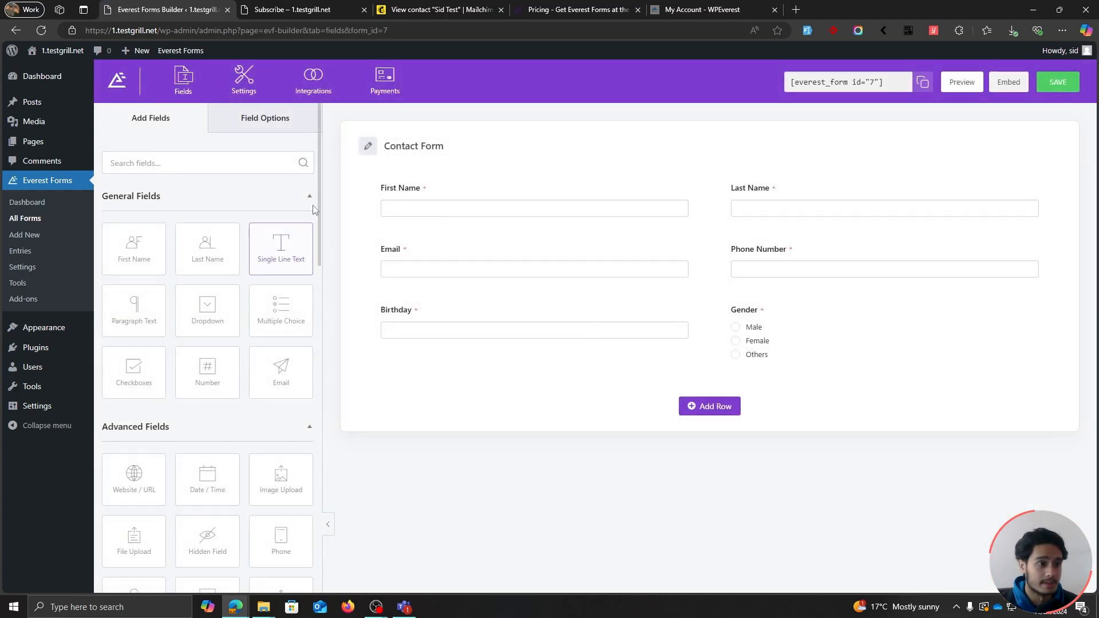
Review the Contact Form's MailChimp connection, including its list, groups and field mappings, and look through the field types available in the builder
{"action": "left_click", "coordinate": [298, 97]}
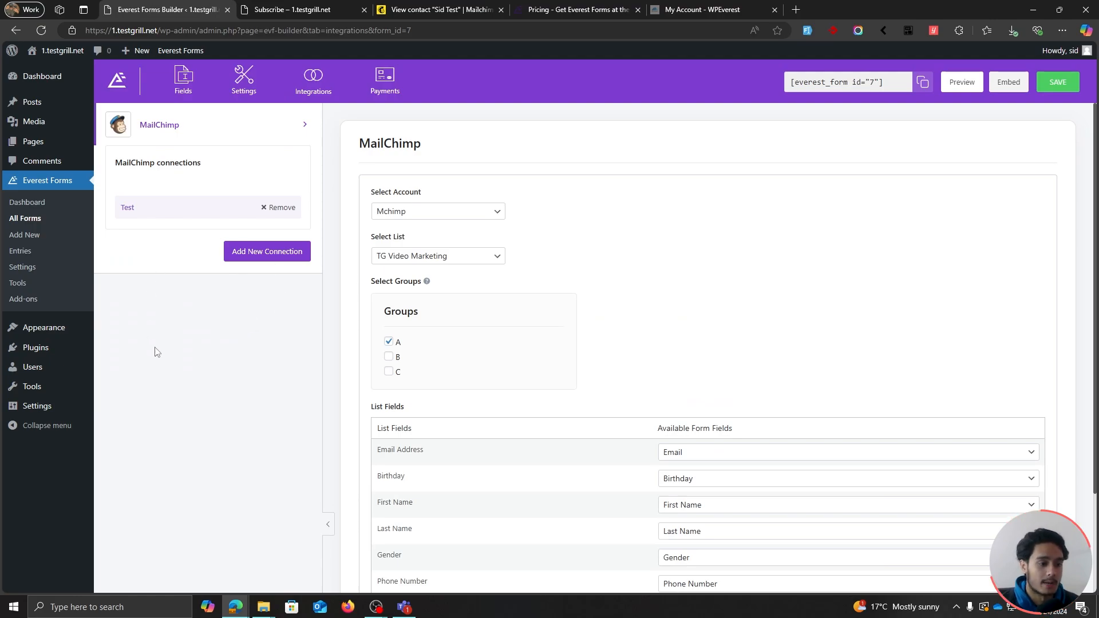
{"action": "scroll", "coordinate": [699, 296], "scroll_direction": "down", "scroll_amount": 1}
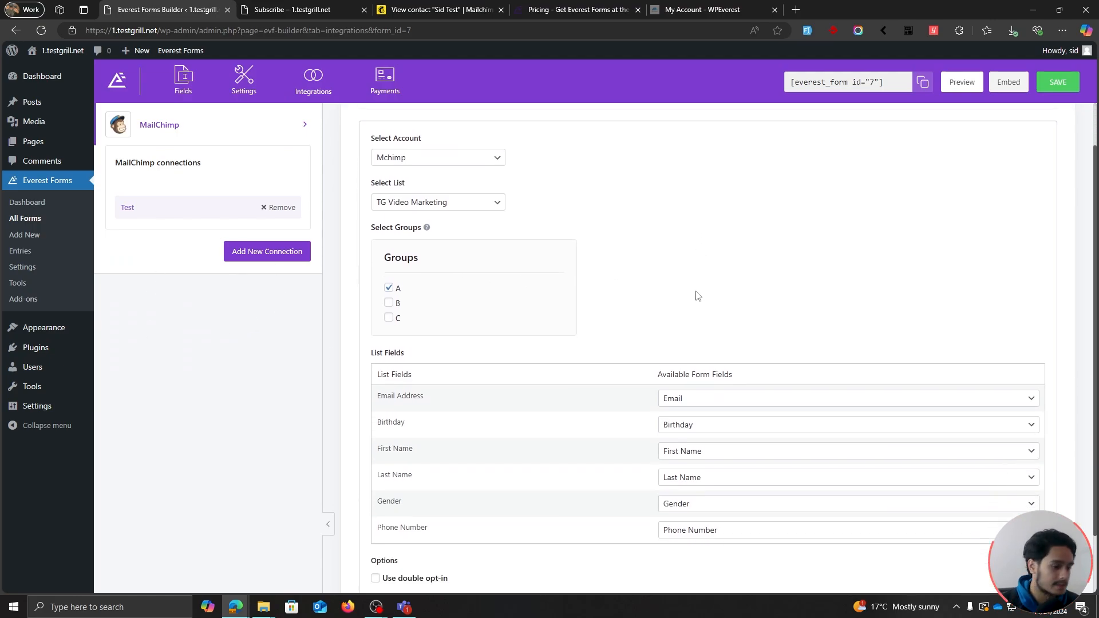
{"action": "scroll", "coordinate": [698, 296], "scroll_direction": "down", "scroll_amount": 1}
{"action": "scroll", "coordinate": [656, 300], "scroll_direction": "up", "scroll_amount": 2}
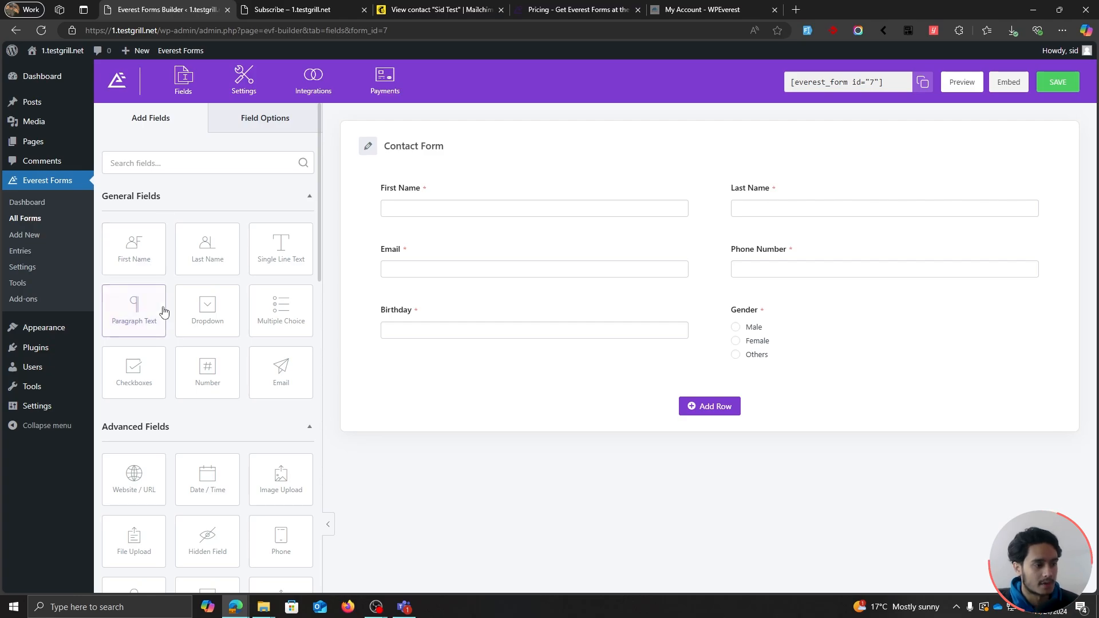
{"action": "scroll", "coordinate": [166, 312], "scroll_direction": "down", "scroll_amount": 6}
{"action": "scroll", "coordinate": [170, 318], "scroll_direction": "down", "scroll_amount": 3}
{"action": "scroll", "coordinate": [170, 318], "scroll_direction": "up", "scroll_amount": 10}
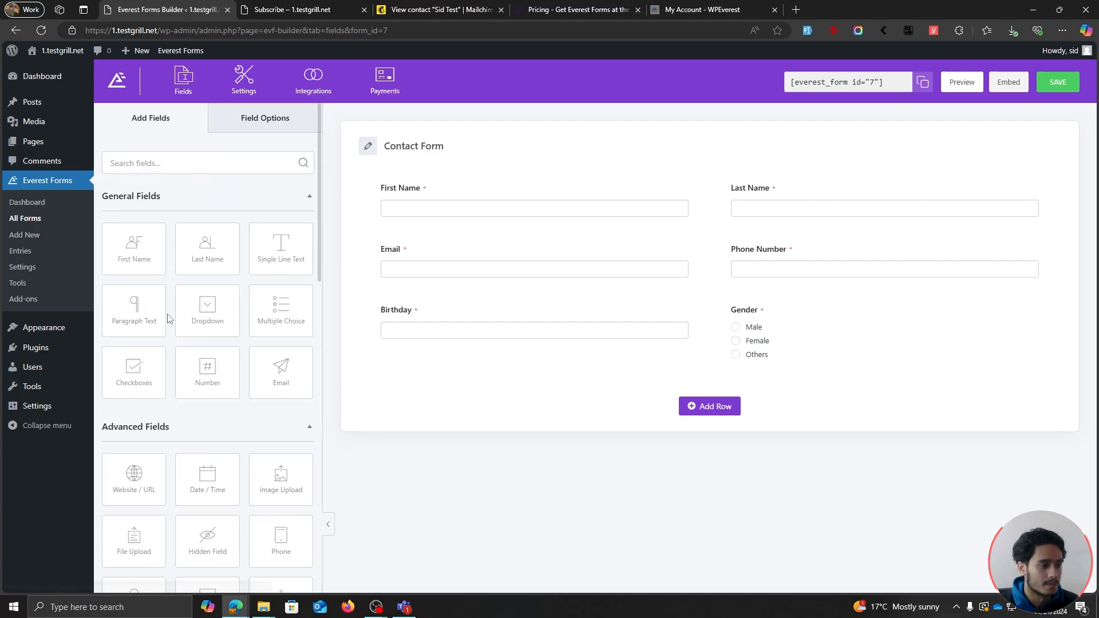
Examine the Contact Form's general and email notification settings, and check its integration and payment options
{"action": "left_click", "coordinate": [245, 82]}
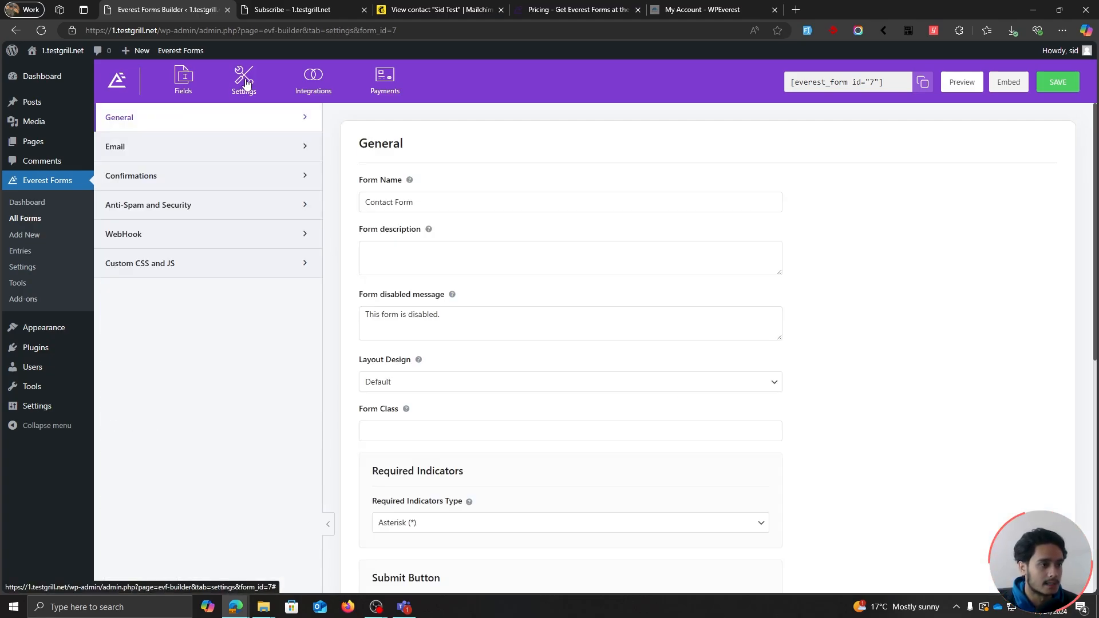
{"action": "left_click", "coordinate": [141, 149]}
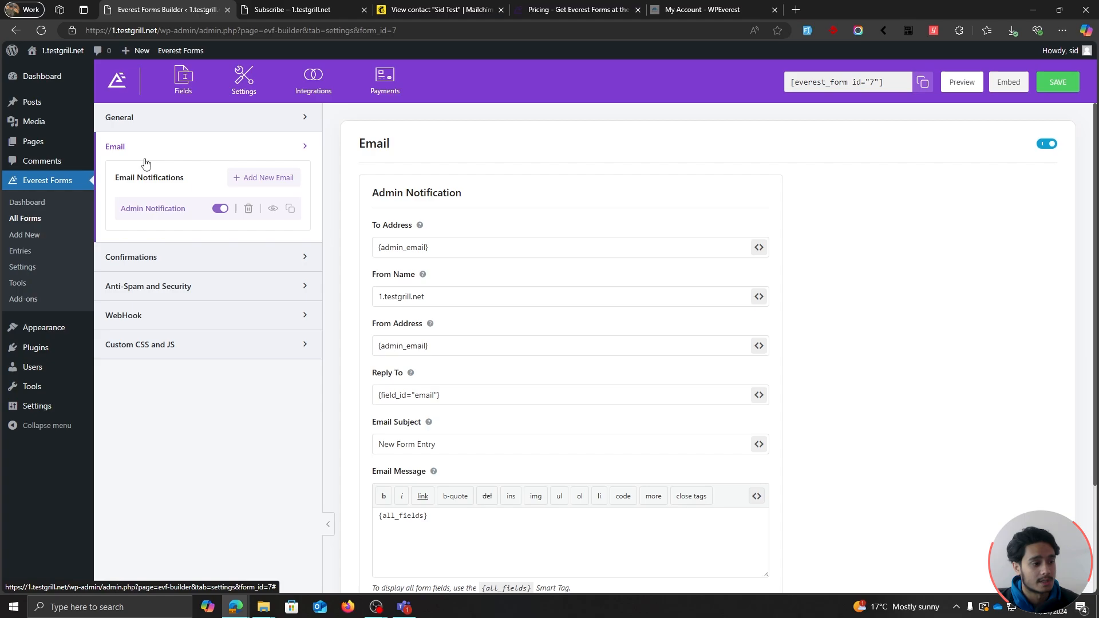
{"action": "left_click", "coordinate": [308, 94]}
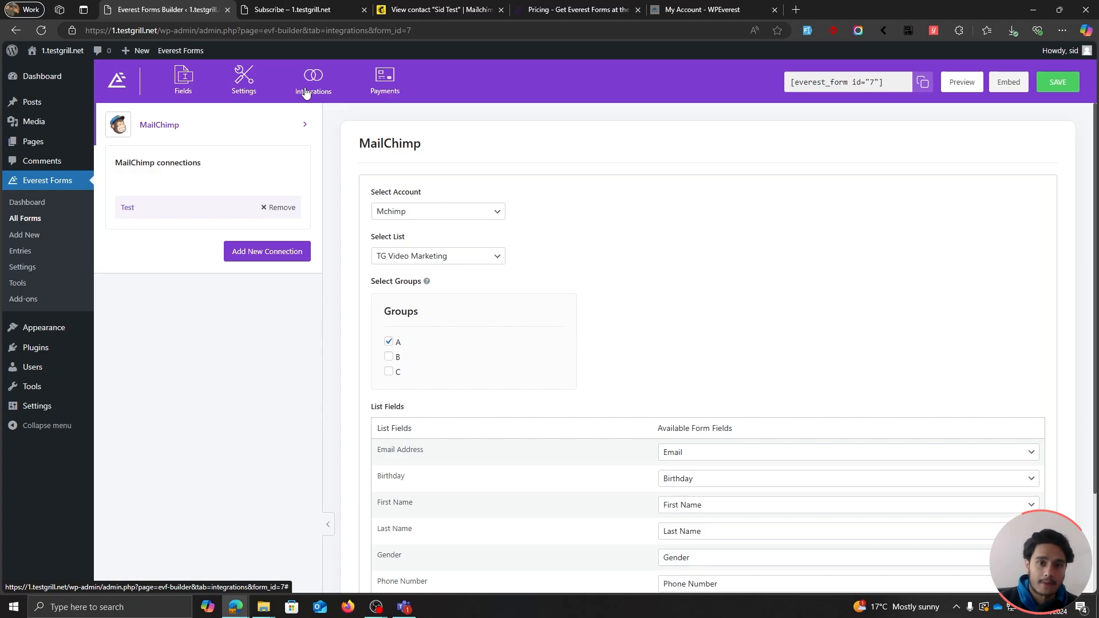
{"action": "left_click", "coordinate": [394, 79]}
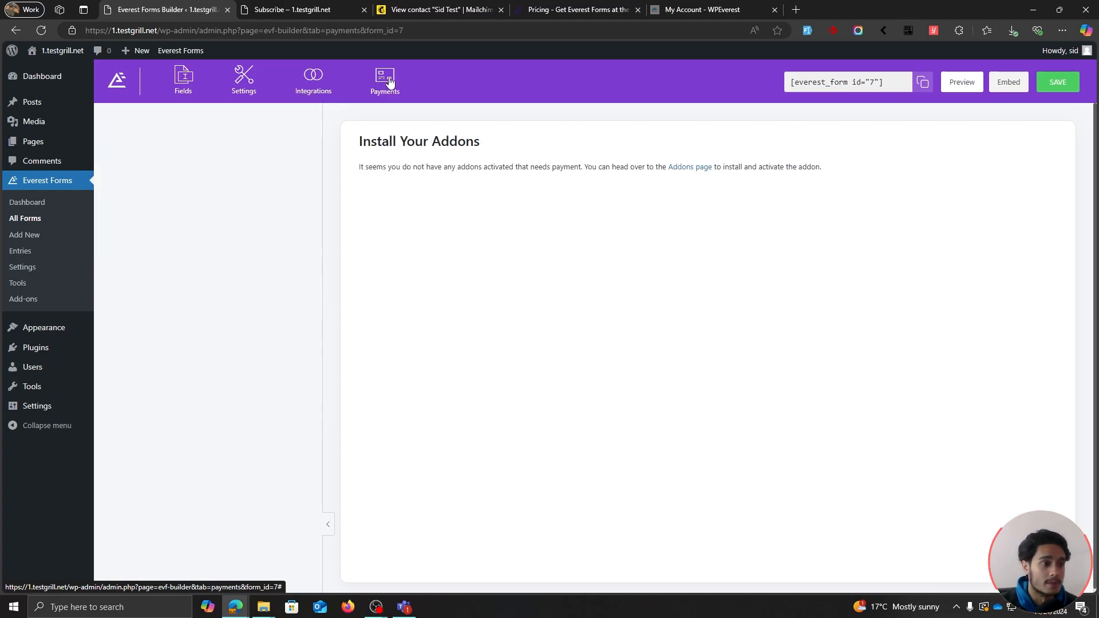
{"action": "left_click", "coordinate": [244, 80]}
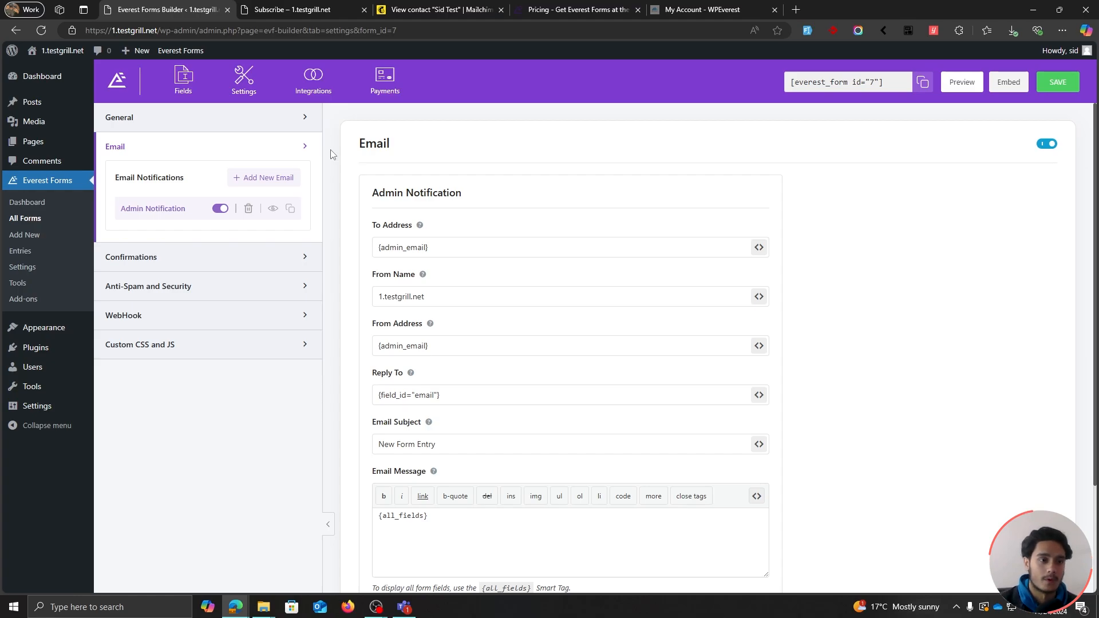